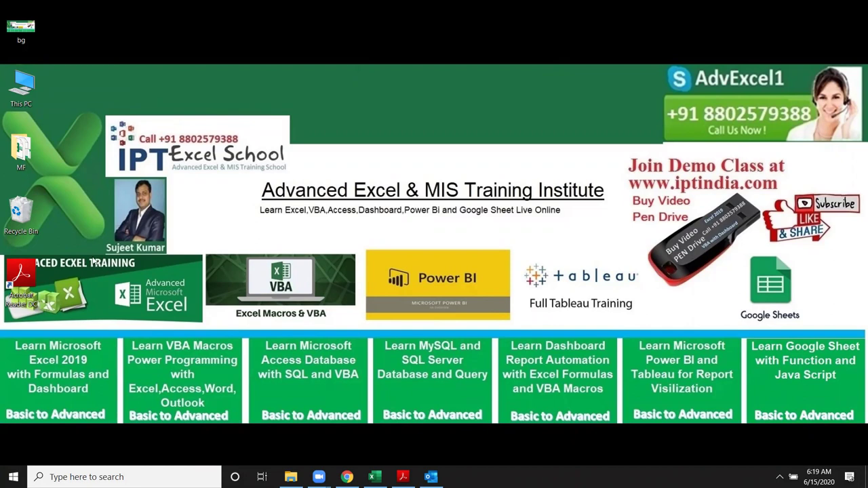
Bring up the blank Book4 workbook from the taskbar and select cell A1.
left_click(20, 278)
key("Delete")
left_click(373, 477)
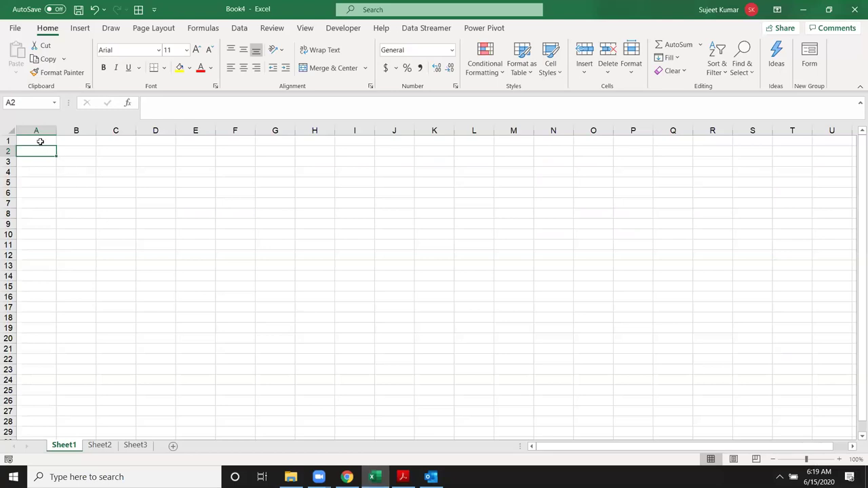
left_click(40, 141)
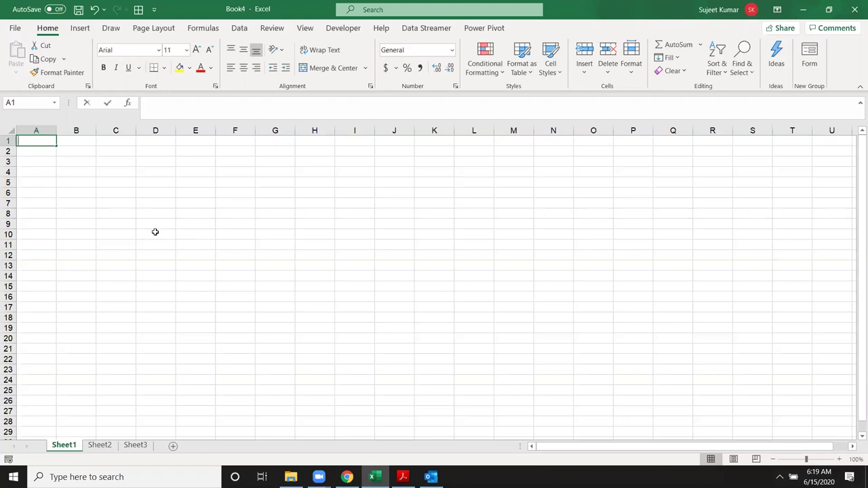
type("Sale")
Enter the Sales heading in A1 with values 85, 36, 45, 96, 85, 12, 36 below.
left_click_drag(42, 145, 42, 141)
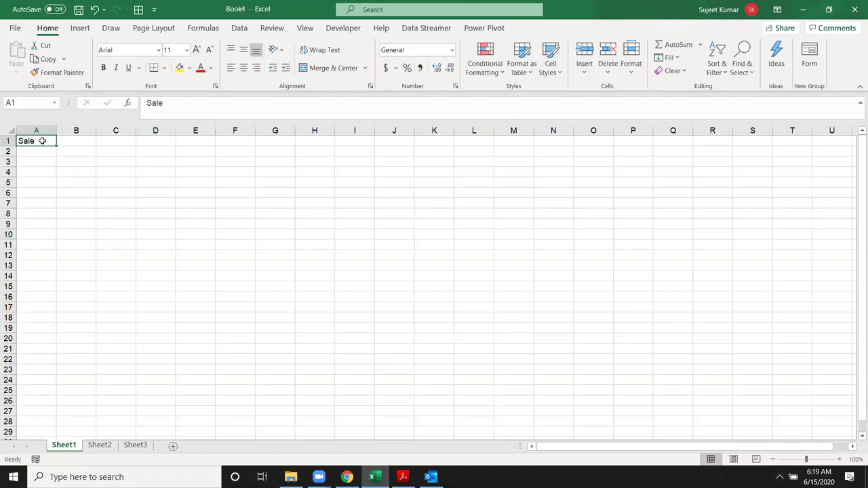
type("Sales")
key("Return")
type("85")
key("Return")
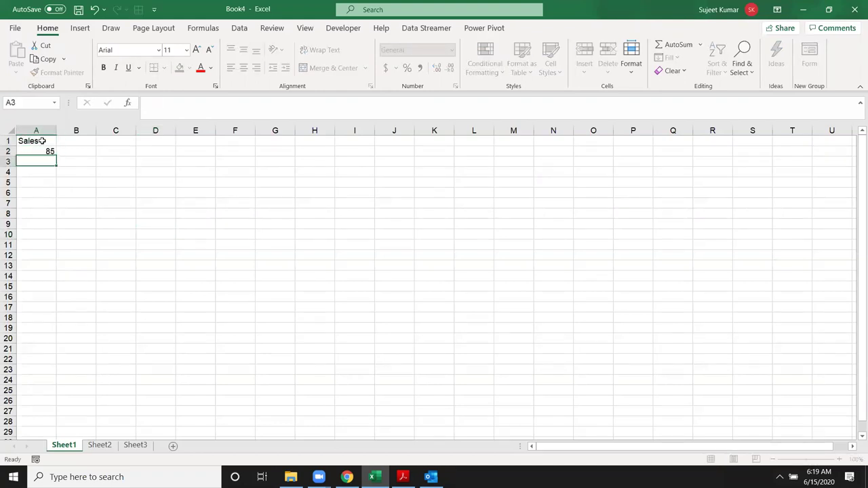
type("36")
key("Return")
type("45")
key("Return")
type("96")
key("Return")
type("85")
key("Return")
type("12")
key("Return")
type("36")
key("Return")
Head B1 as Inc and record the 50-80 band in C2 with 500 in D2.
left_click(70, 143)
type("Inc")
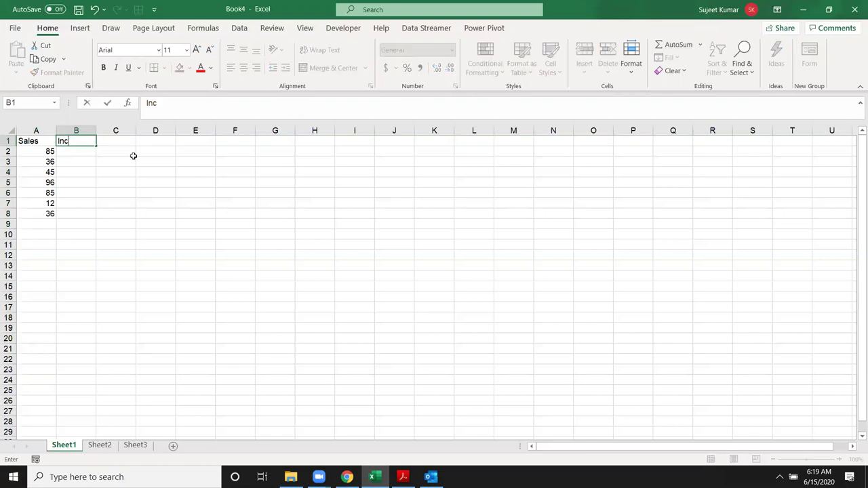
left_click(133, 155)
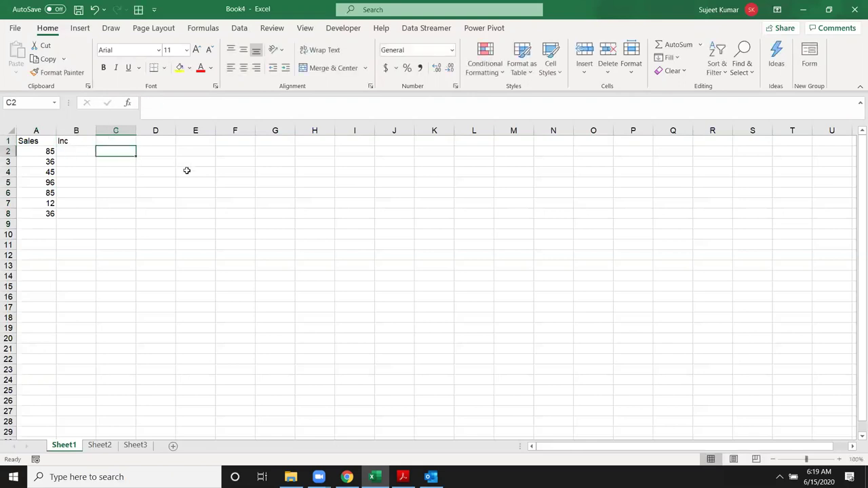
type(">")
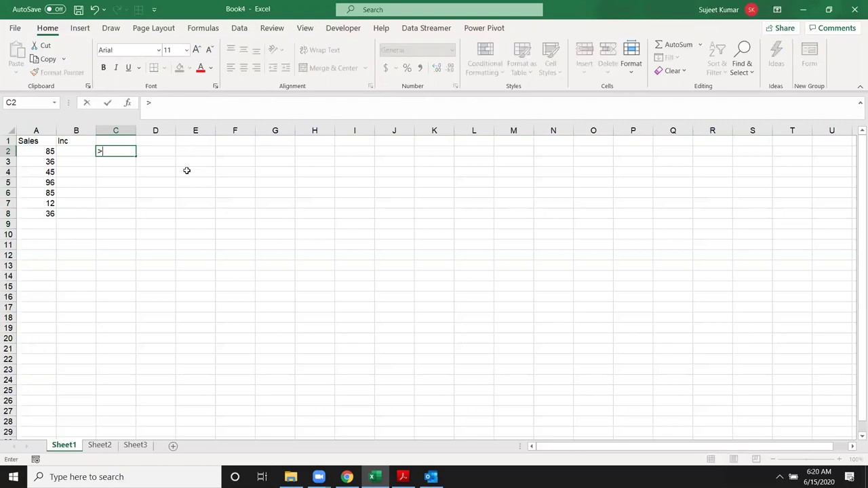
key("BackSpace")
type("50-80")
key("Tab")
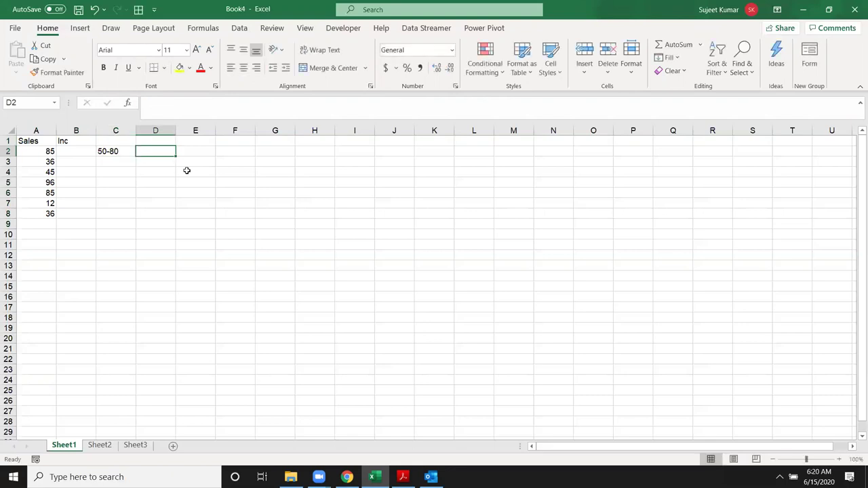
type("500")
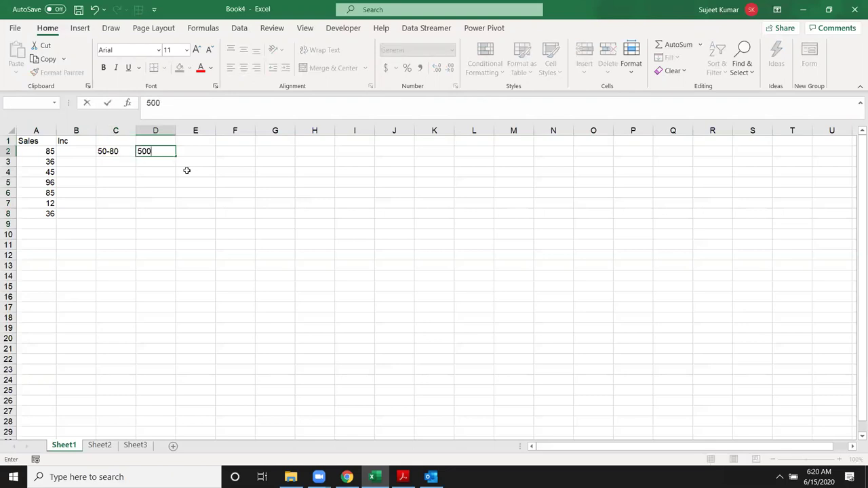
key("Left")
key("Left")
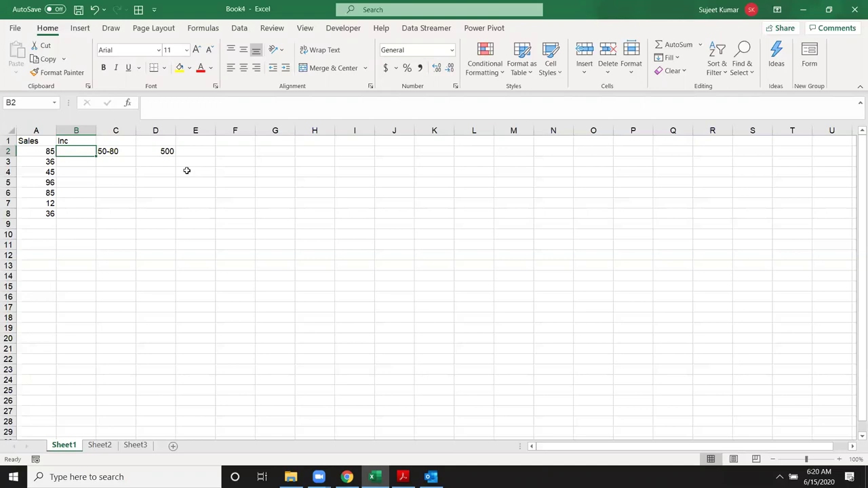
Enter =IF(A2>=50,IF(A2<=80,500,0),0) in B2.
type("=if")
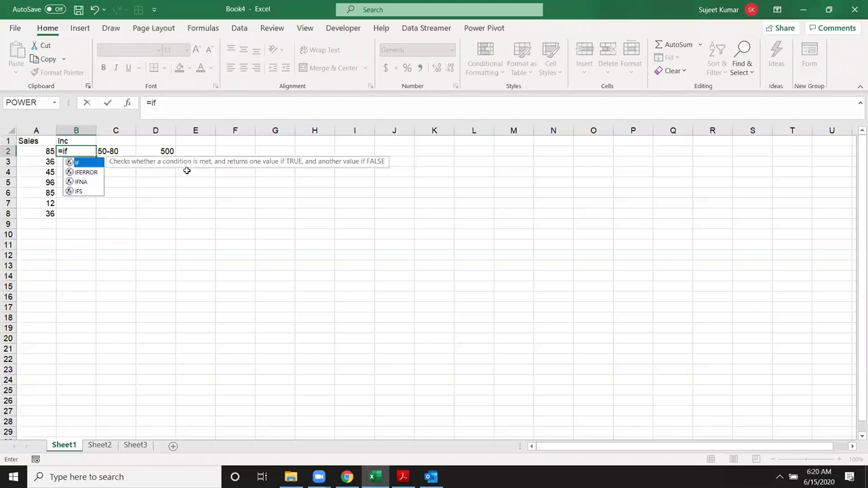
key("Tab")
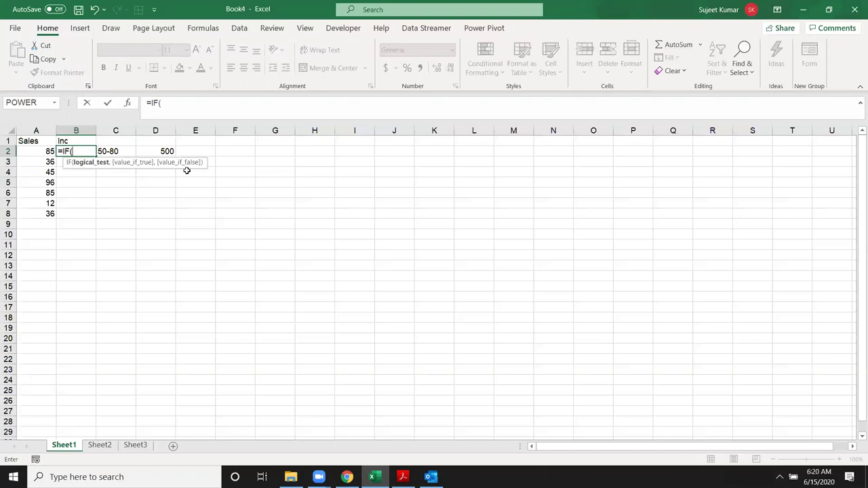
key("Left")
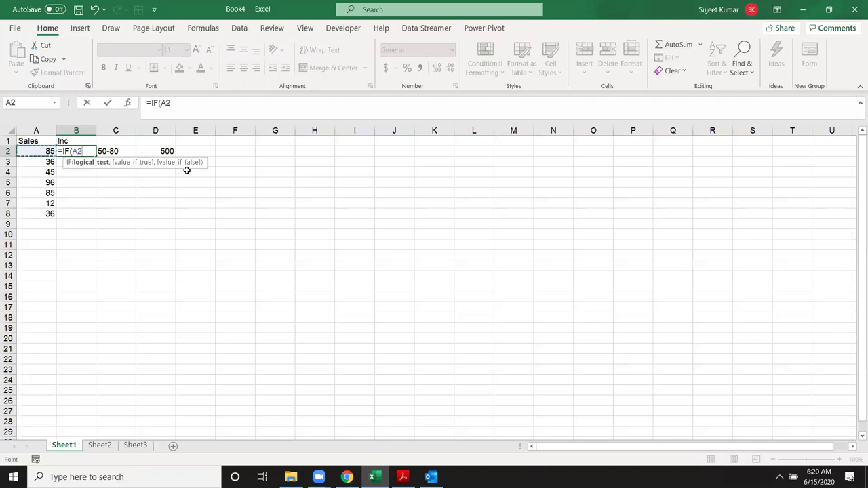
type(">=")
type("50")
type(",ig")
key("BackSpace")
type("f")
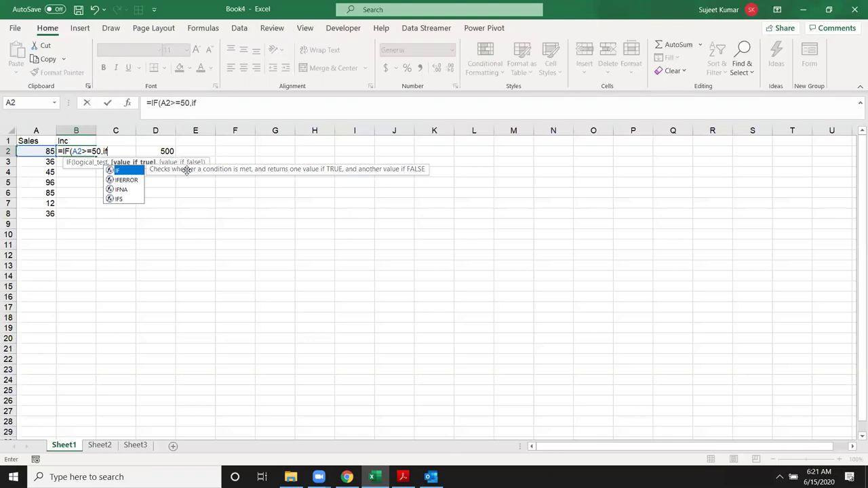
key("Tab")
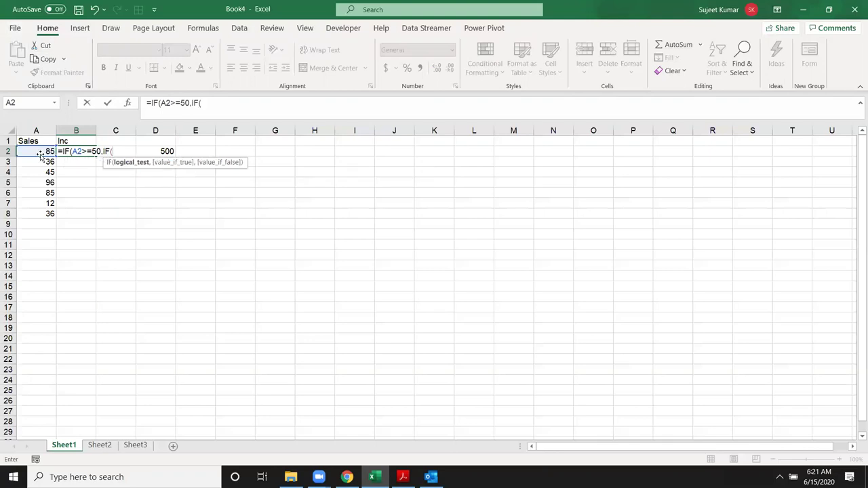
left_click(38, 152)
type("<=80,500,0")
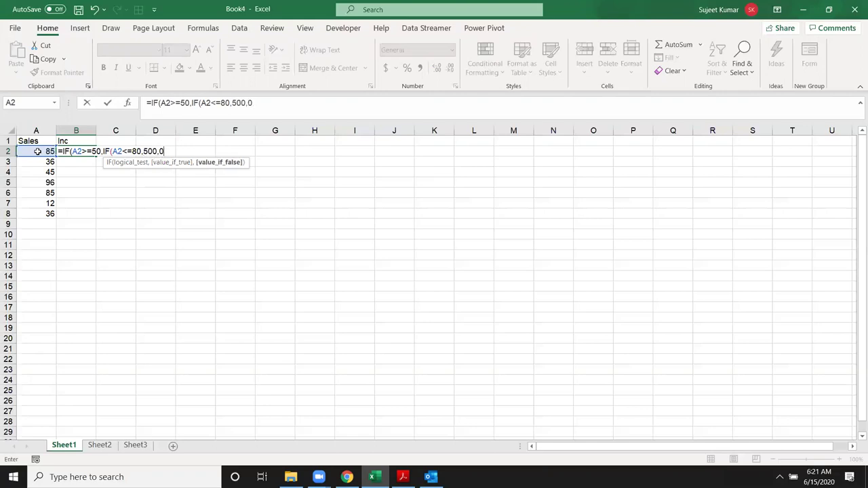
type("),0")
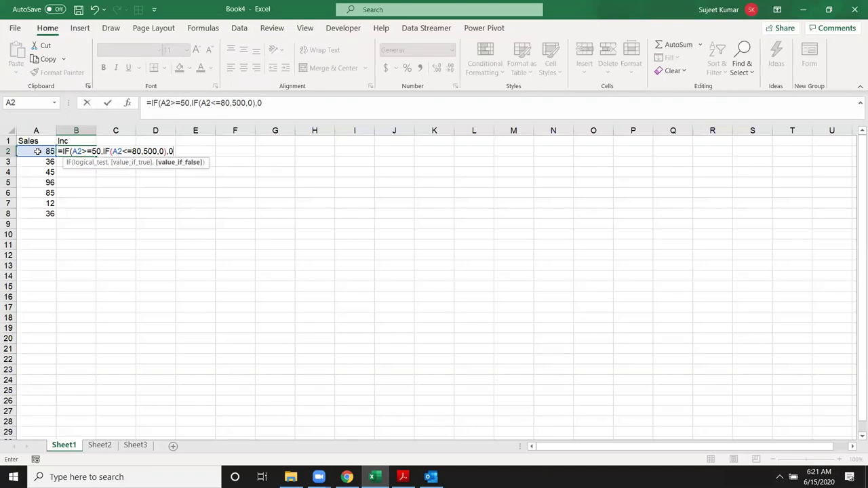
type(")")
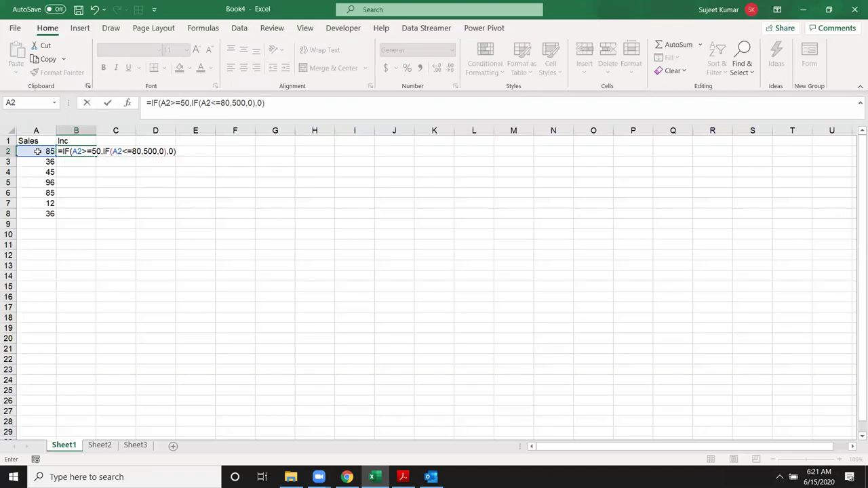
key("Return")
Copy the nested IF formula from B2 down to B8.
key("Up")
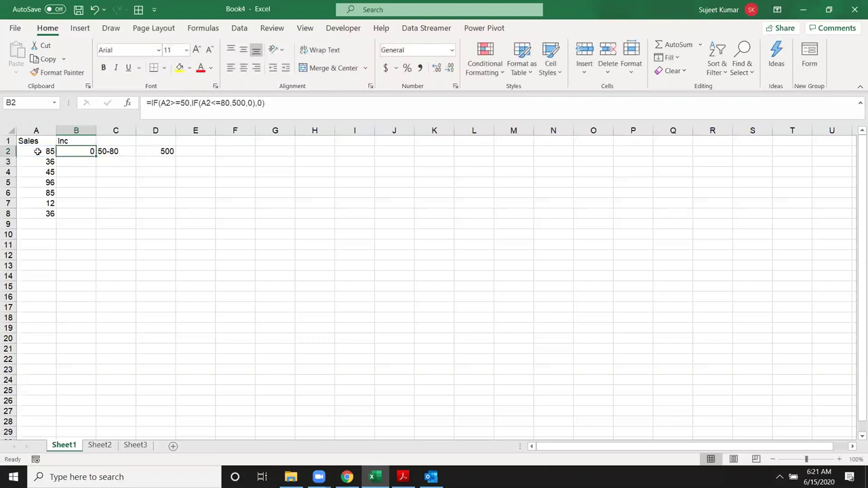
double_click(96, 155)
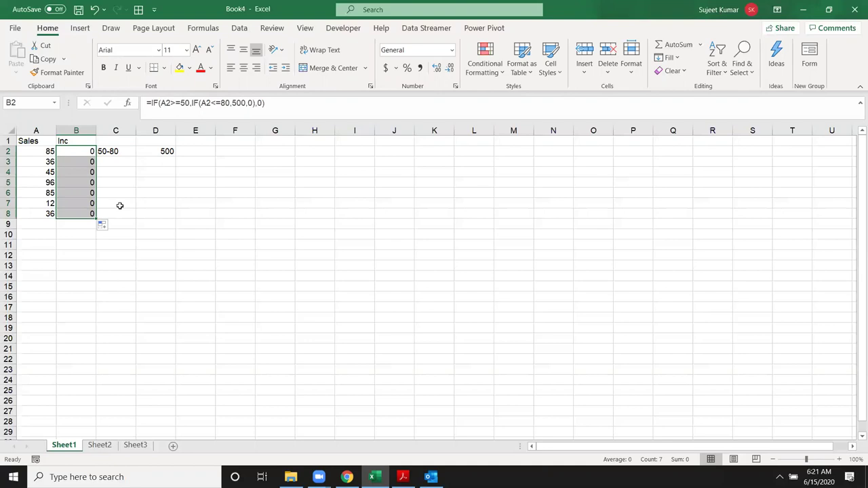
left_click(39, 173)
Change the A4 sales value to 54 and check that B4 now pays 500.
type("54")
key("Return")
left_click(39, 173)
key("Right")
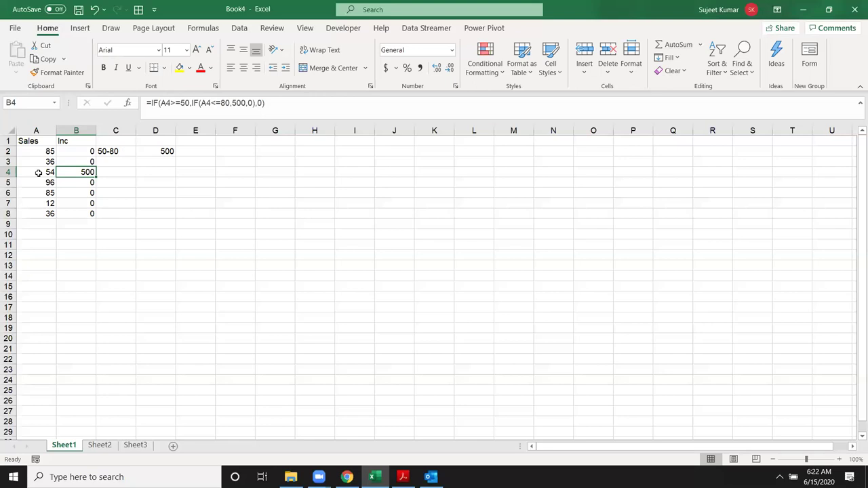
Clear the nested IF incentive formulas from B2:B8.
left_click(117, 151)
left_click(161, 151, "shift")
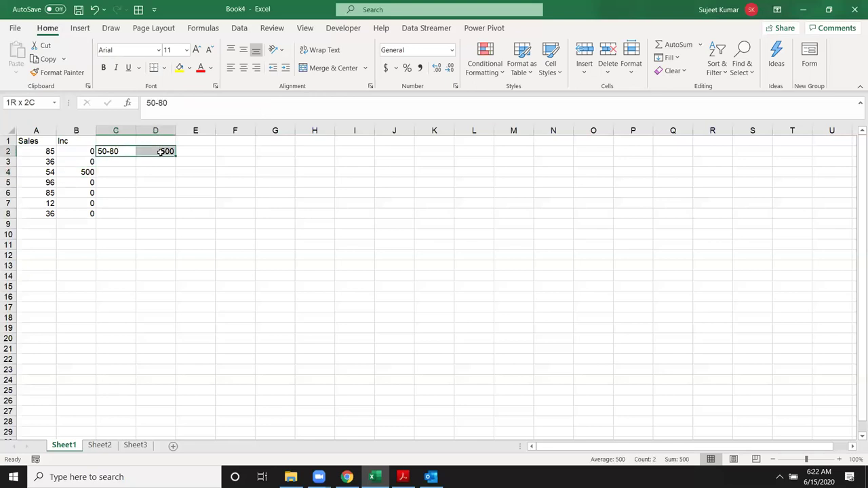
left_click(106, 163)
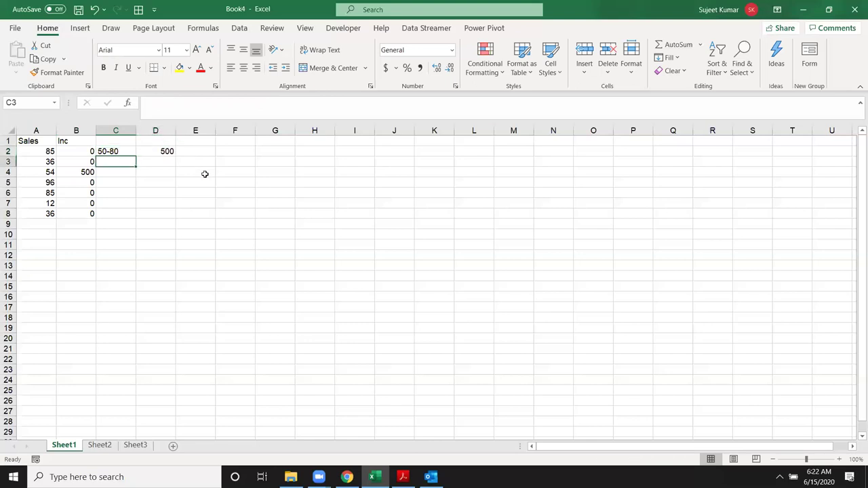
left_click(93, 160)
key("Up")
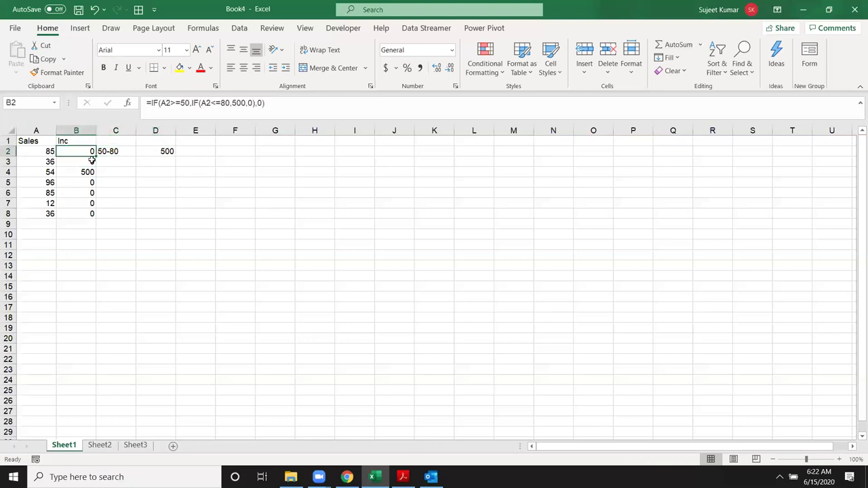
key("ctrl+shift+Down")
key("Delete")
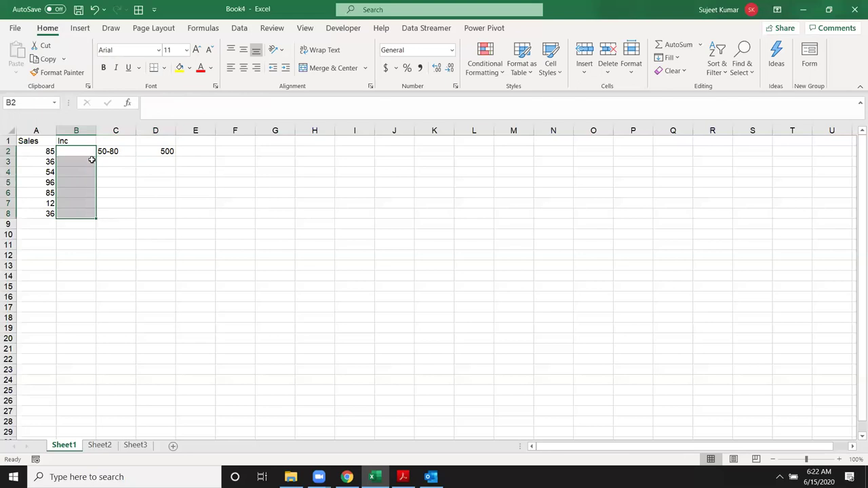
Enter =AND(A2>=50,A2<=80) in B2.
key("shift+BackSpace")
type("=")
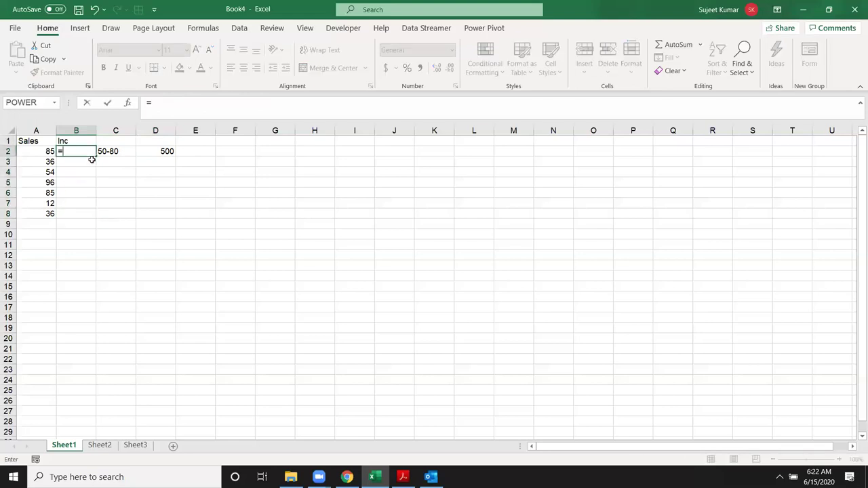
type("and")
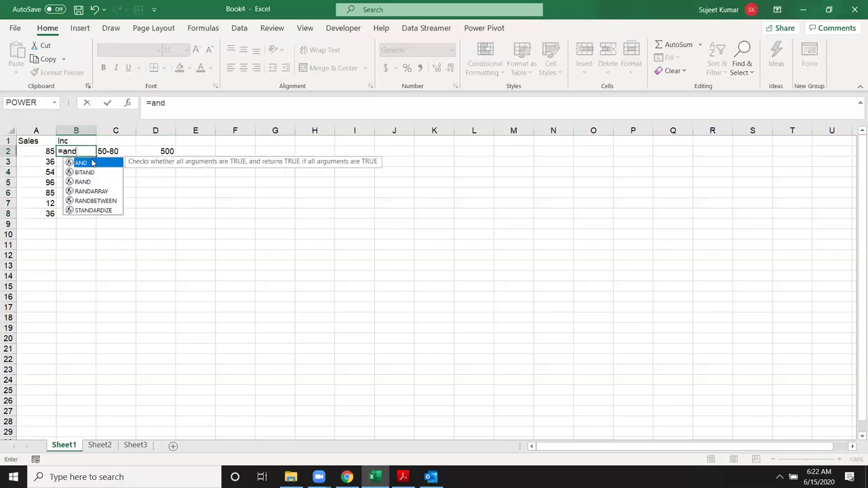
double_click(93, 163)
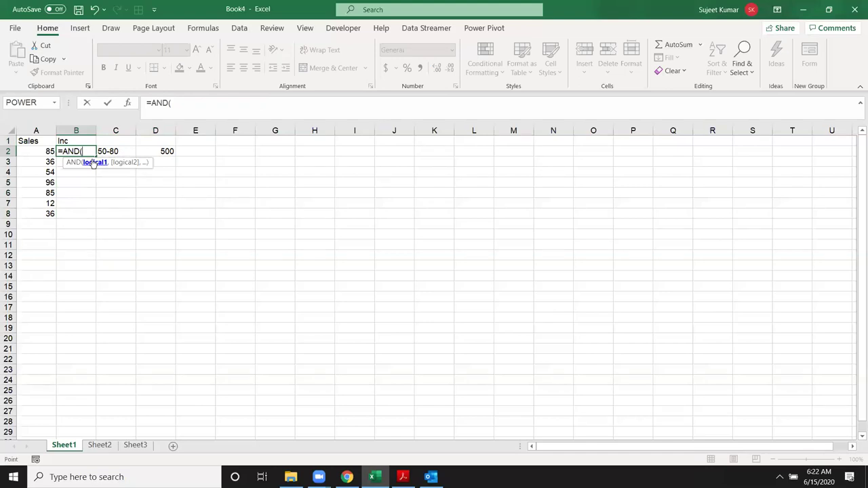
key("Left")
type(">=50,")
key("Left")
type("<=80)")
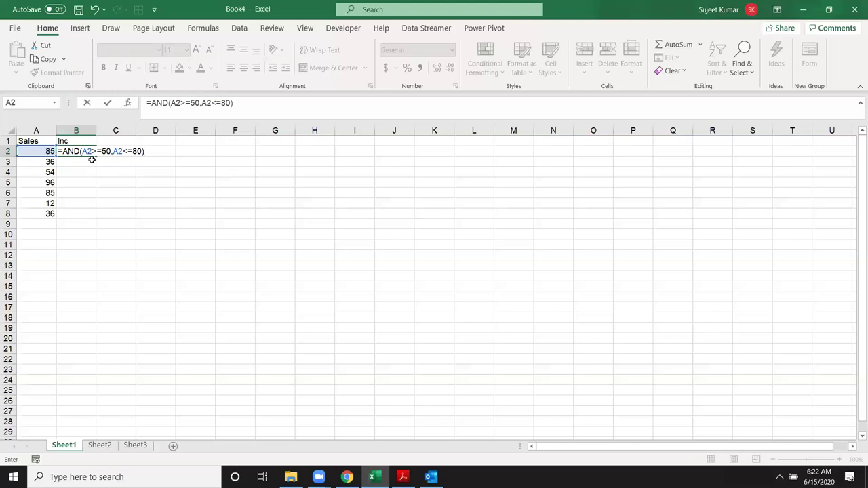
key("Return")
Copy the AND formula from B2 down to B8.
key("Up")
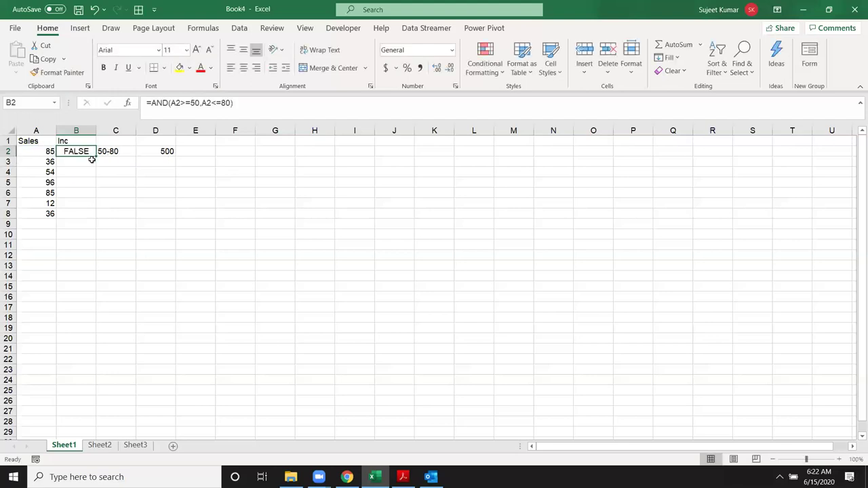
double_click(95, 157)
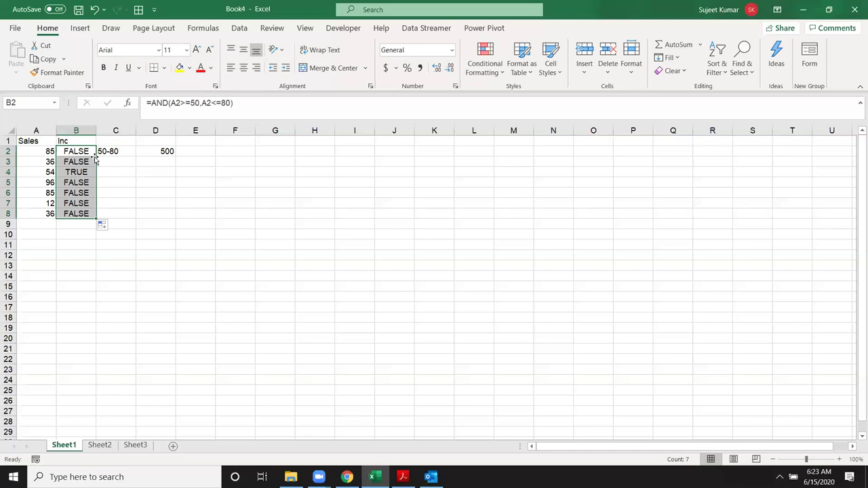
key("Up")
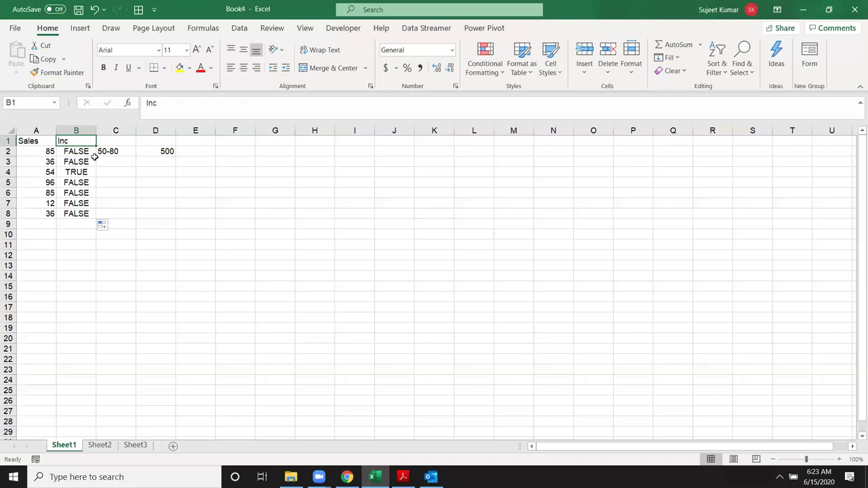
Wrap the B2 formula into =IF(AND(A2>=50,A2<=80),500,0).
left_click(88, 150)
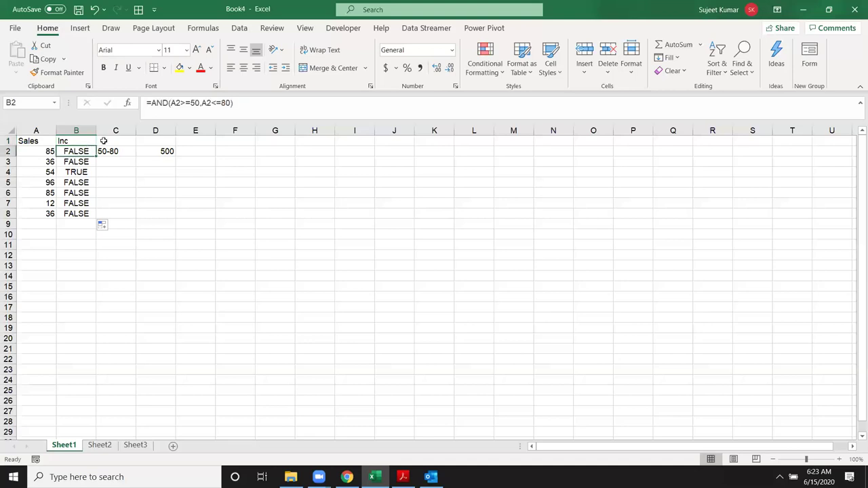
left_click(155, 104)
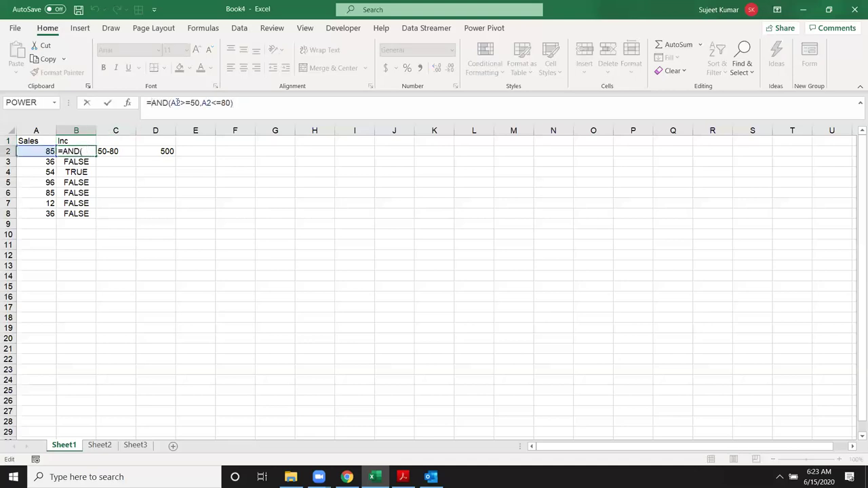
type("IF(")
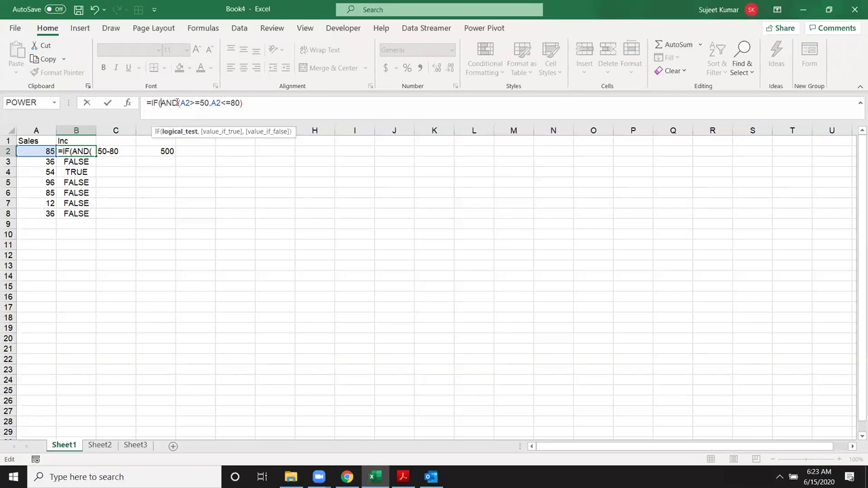
left_click(247, 107)
type(",\"OK")
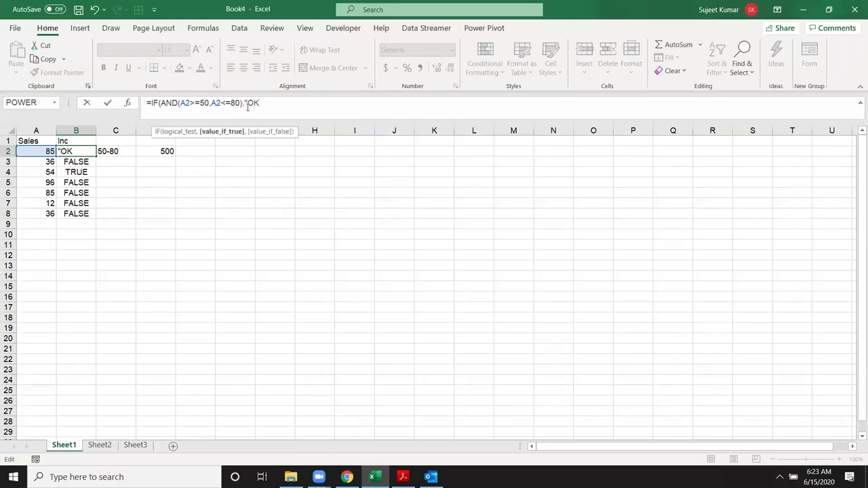
key("BackSpace")
key("BackSpace")
key("BackSpace")
type("500,0")
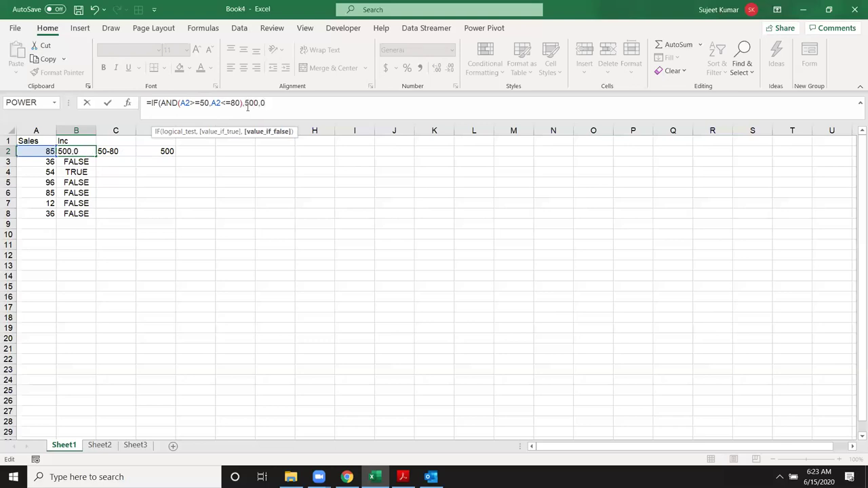
key("Return")
Copy the IF(AND) formula down to B8 and inspect the B2 formula.
key("Up")
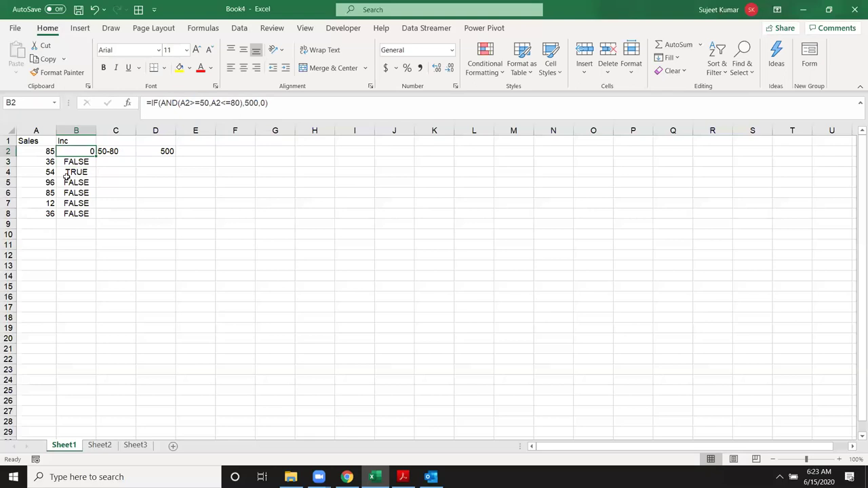
double_click(96, 155)
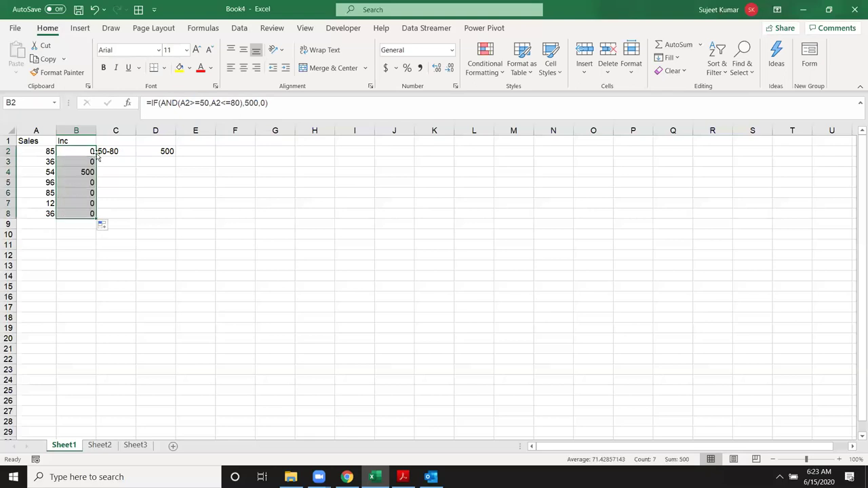
left_click(88, 152)
double_click(88, 151)
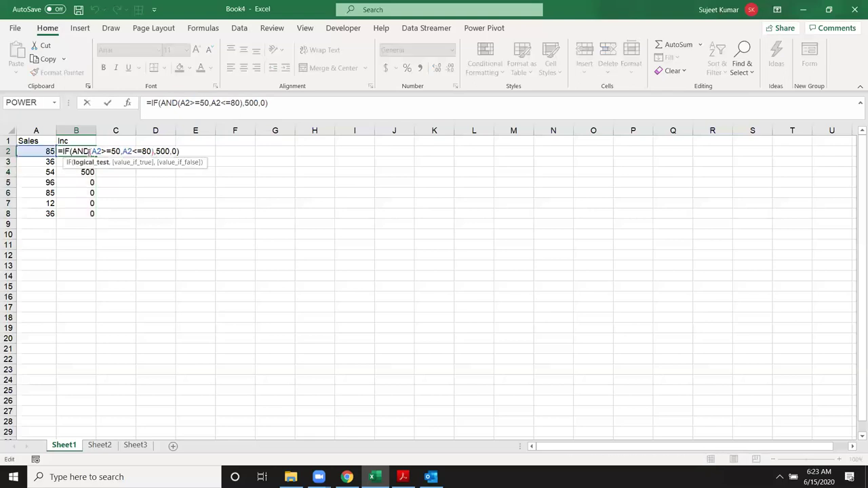
key("Escape")
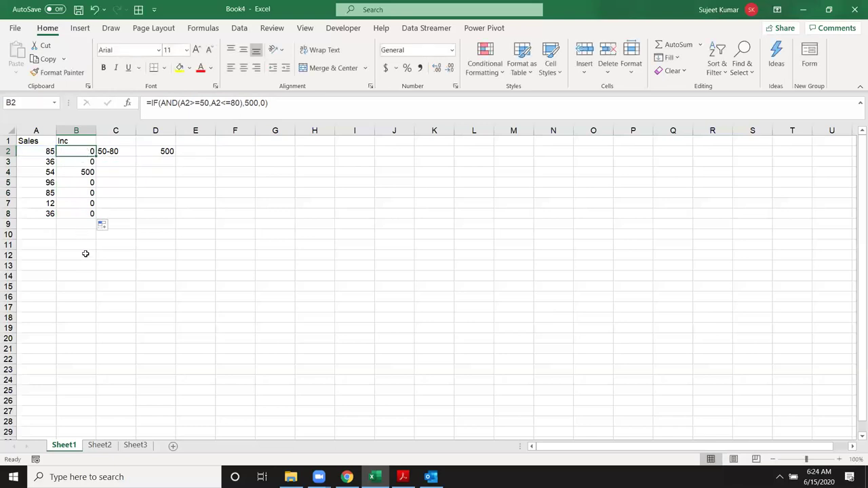
On Sheet2, add a Name heading and fill a first student name down to A10.
left_click(102, 446)
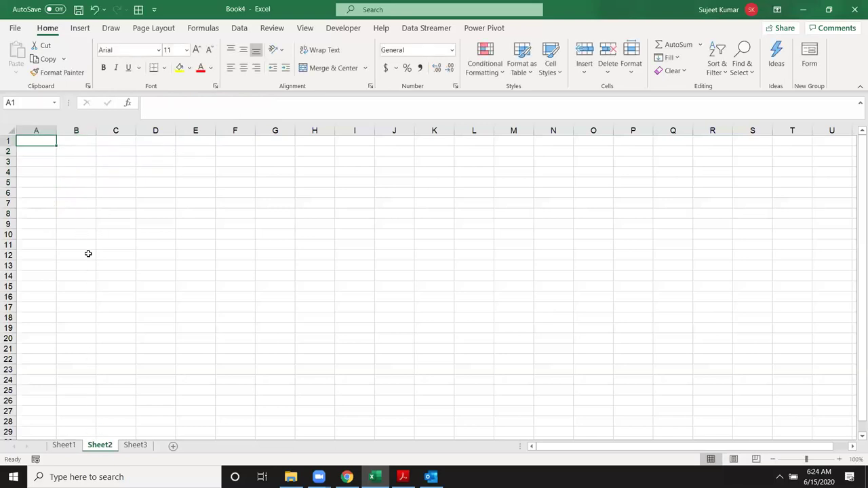
type("Name")
key("Return")
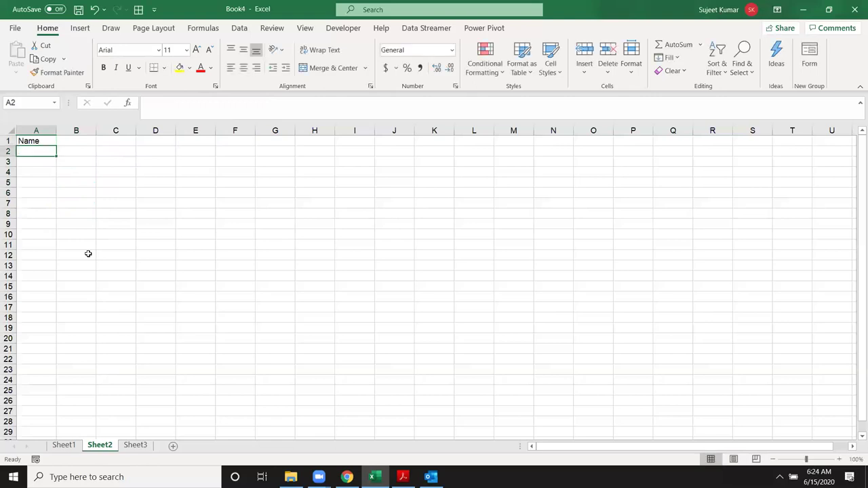
type("Puja")
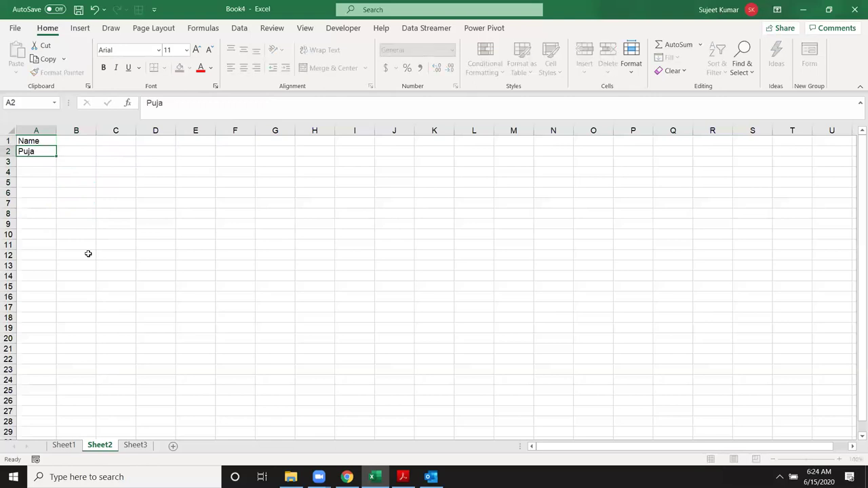
key("Return")
left_click(43, 153)
left_click_drag(56, 156, 58, 238)
Add headings S-1 through S-4 in B1:E1 and Result in F1.
left_click(83, 143)
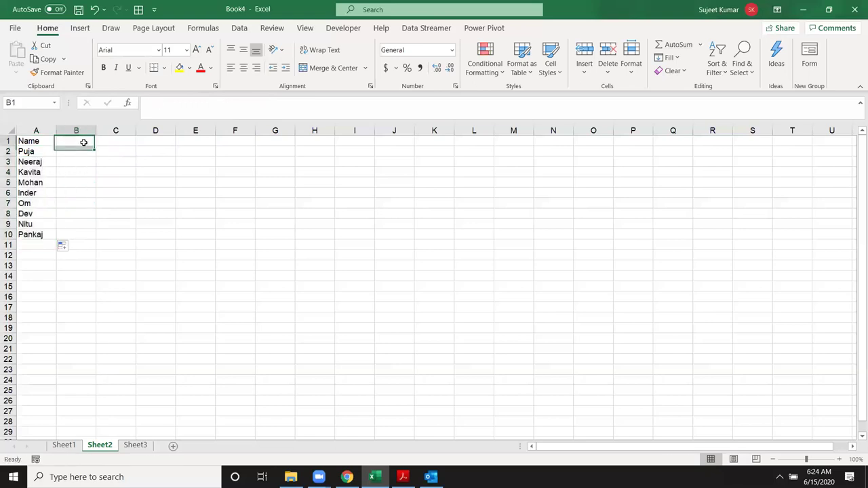
type("S-")
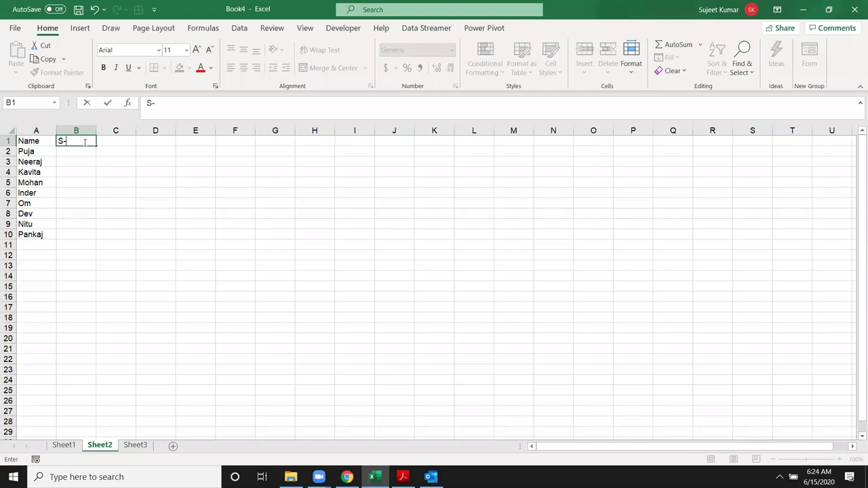
type("1")
key("ctrl+Return")
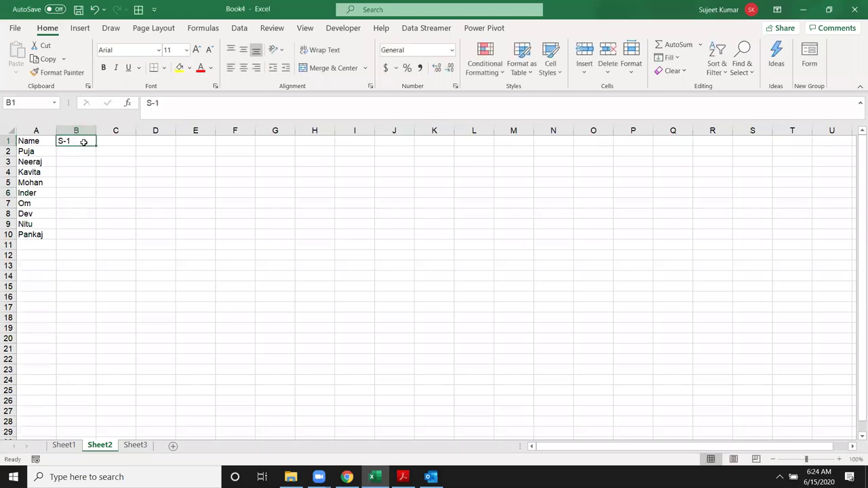
left_click_drag(97, 147, 146, 146)
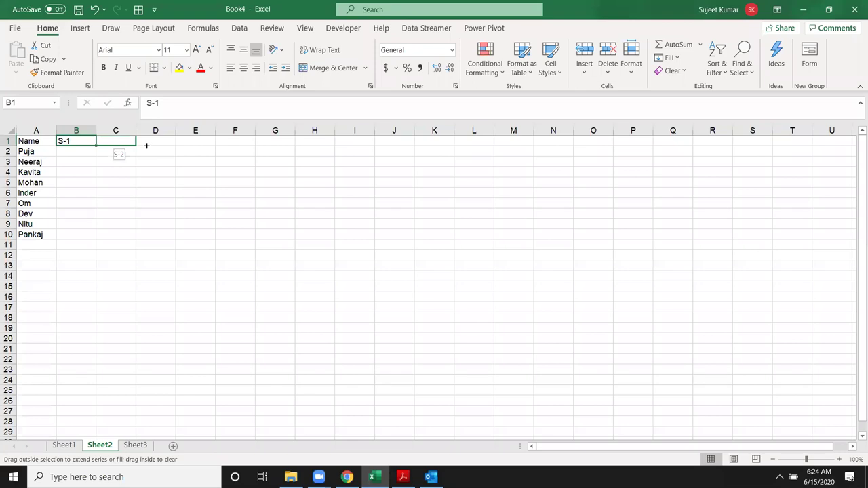
left_click_drag(146, 146, 204, 146)
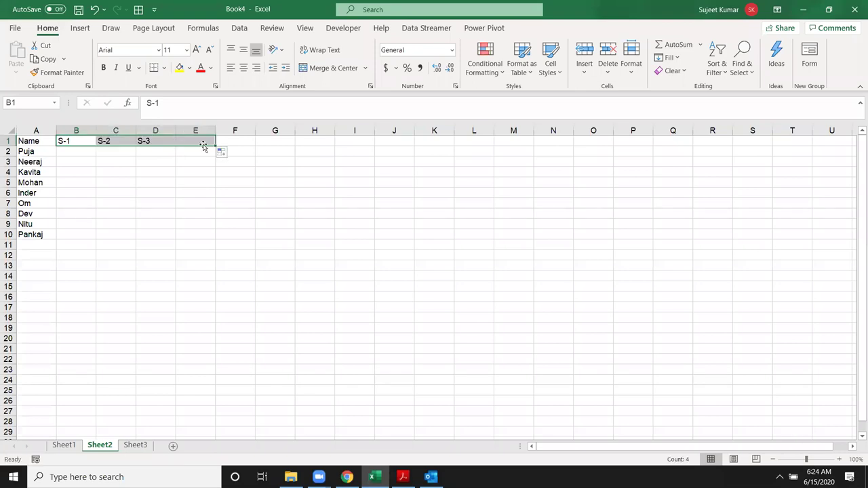
left_click(243, 141)
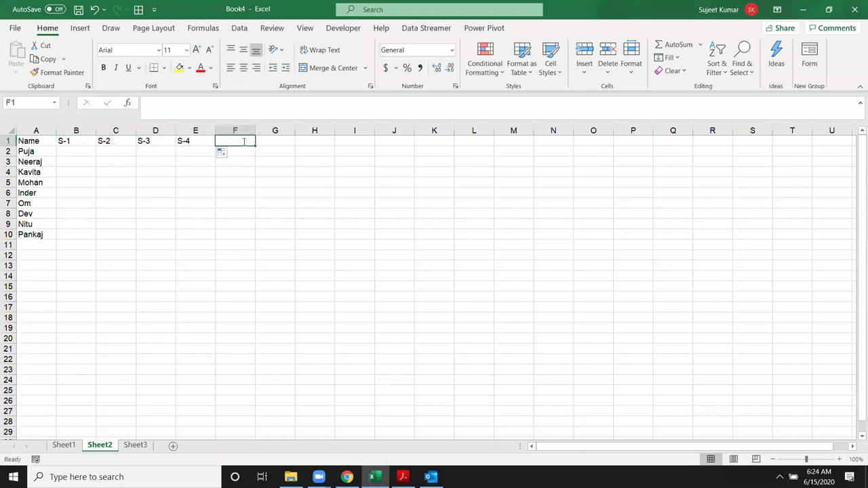
type("Total")
key("Return")
left_click(244, 141)
key("Delete")
type("Result")
key("Return")
key("Left")
key("Left")
key("Left")
key("Left")
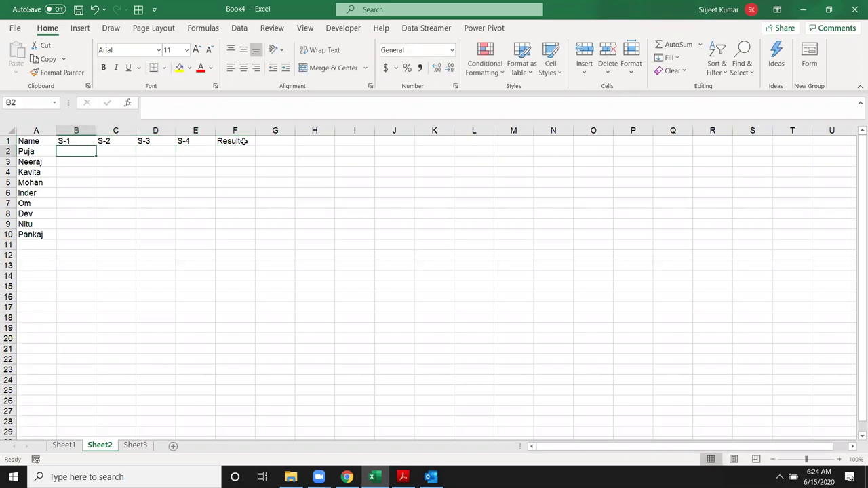
Fill B2:E10 with the formula =RANDBETWEEN(10,99).
type("=ra")
key("Down")
key("Down")
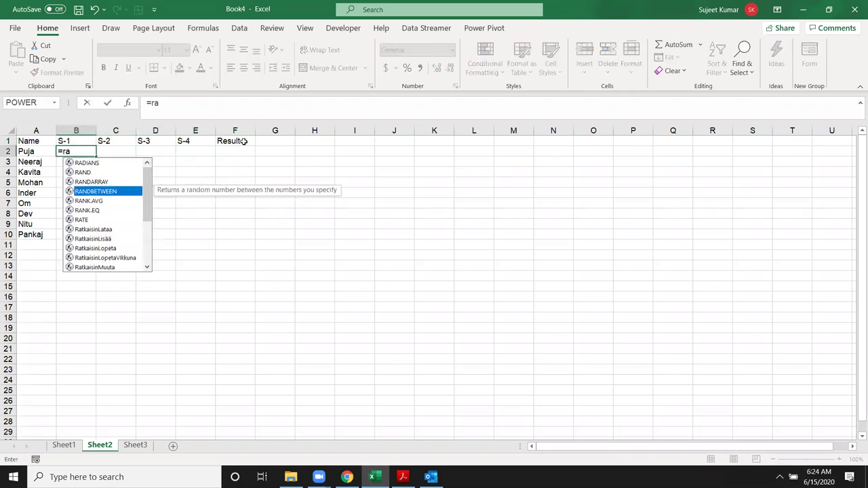
key("Tab")
type("10,99)")
key("Return")
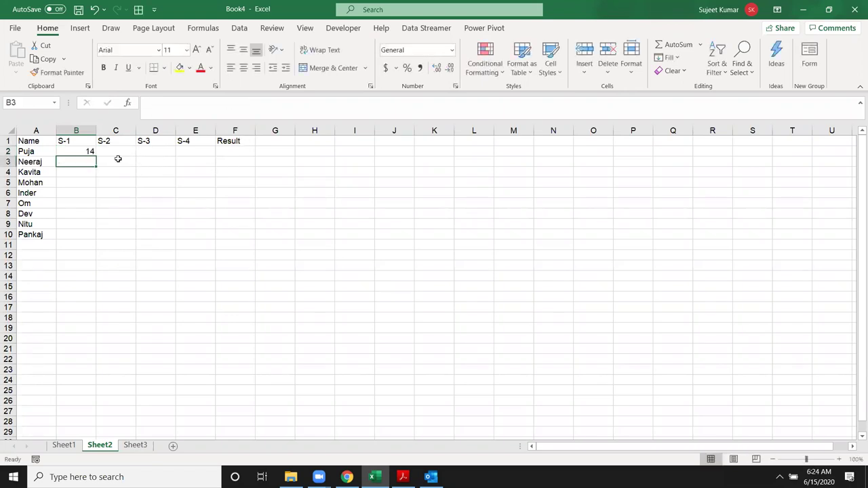
mouse_move(82, 152)
left_mouse_down()
mouse_move(201, 251)
mouse_move(204, 237)
left_mouse_up()
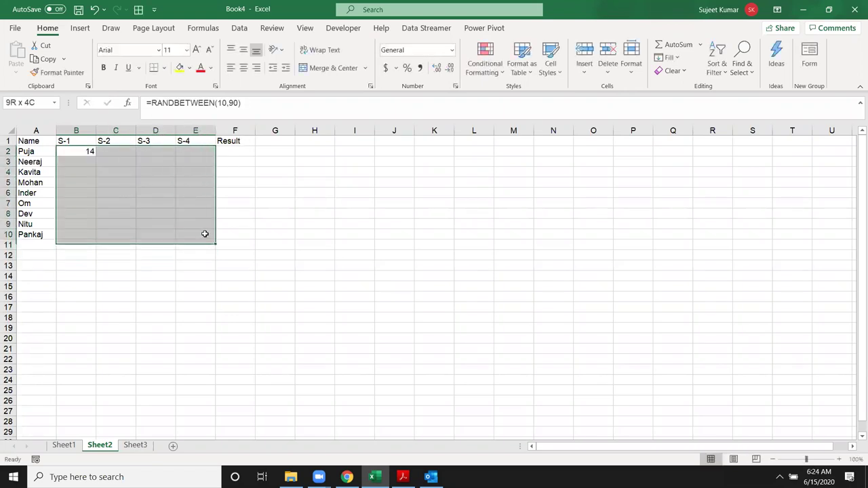
key("ctrl+r")
key("ctrl+d")
Copy B2:E10 and paste it back as fixed values.
key("ctrl+c")
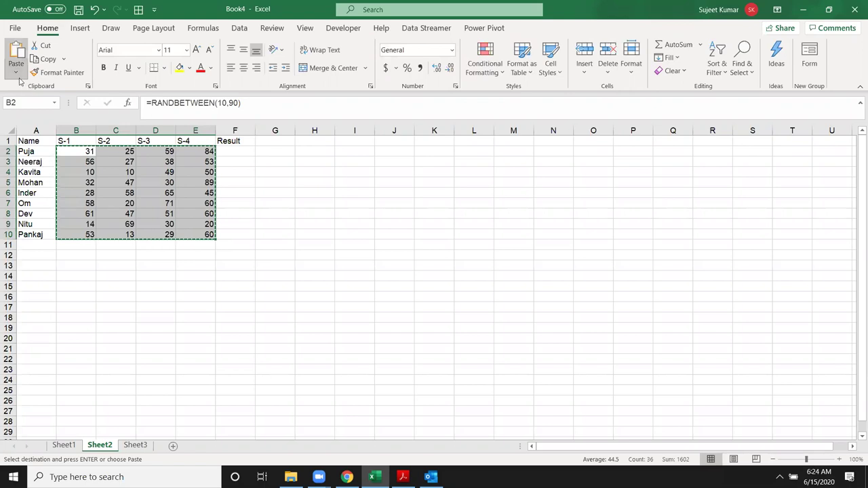
left_click(16, 72)
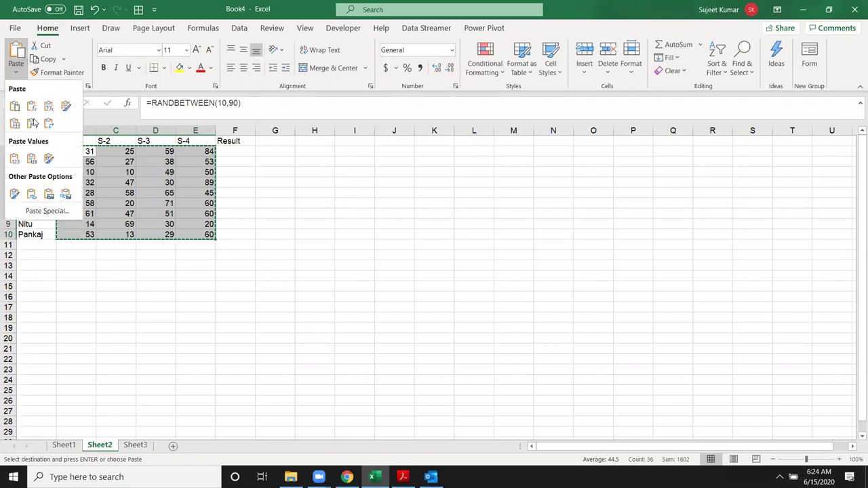
left_click(13, 162)
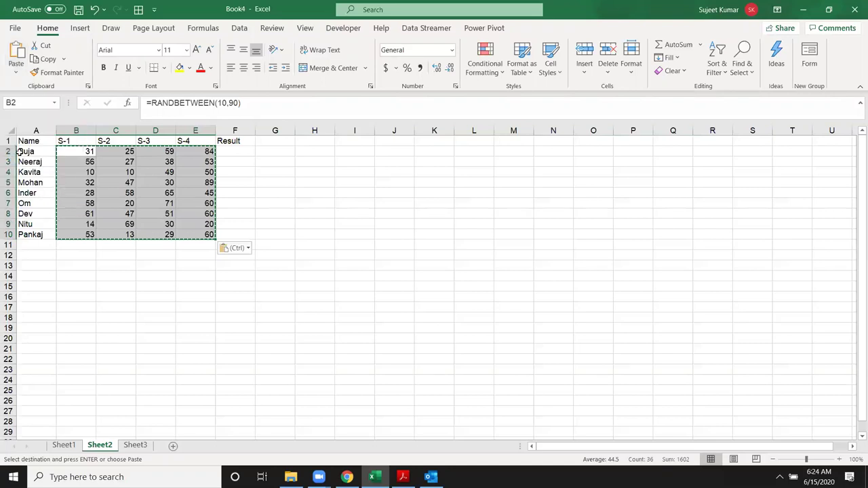
key("Escape")
left_click(181, 175)
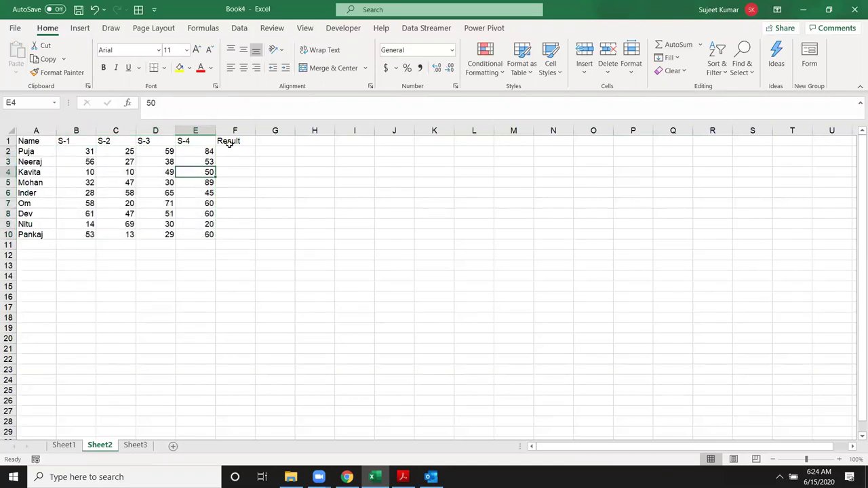
left_click(232, 141)
left_click(233, 152)
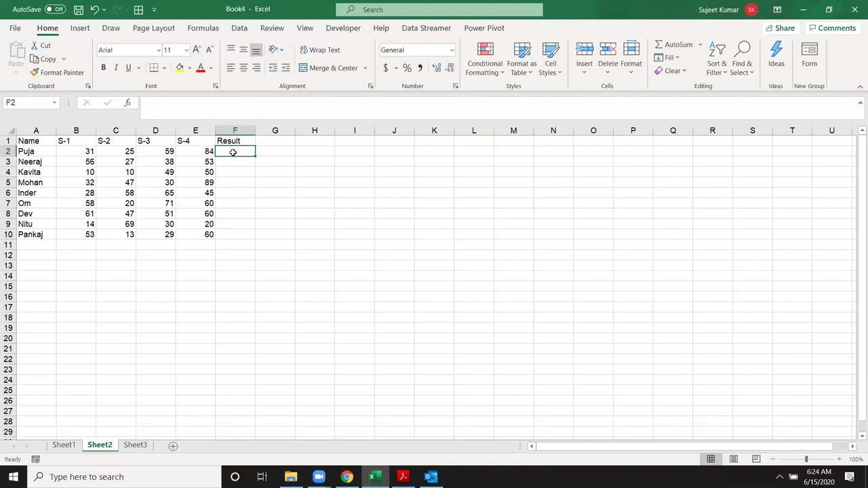
Enter >30 in H2 and move the entry over to I2.
left_click(325, 153)
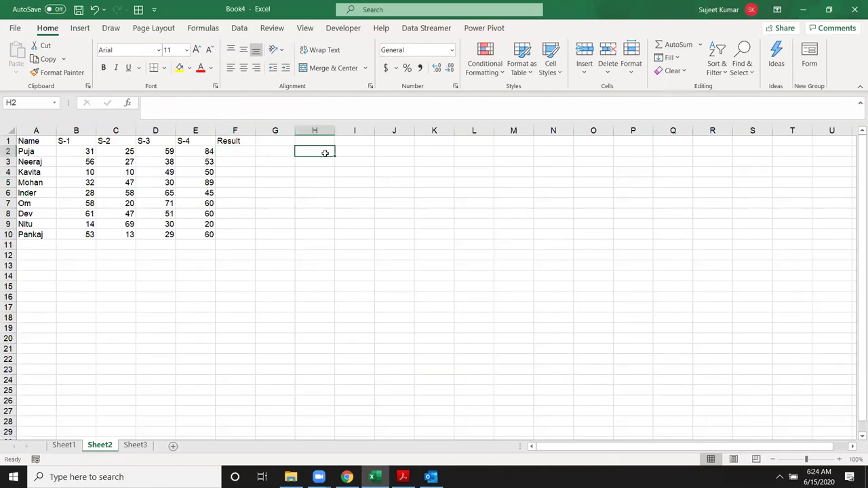
type(">30")
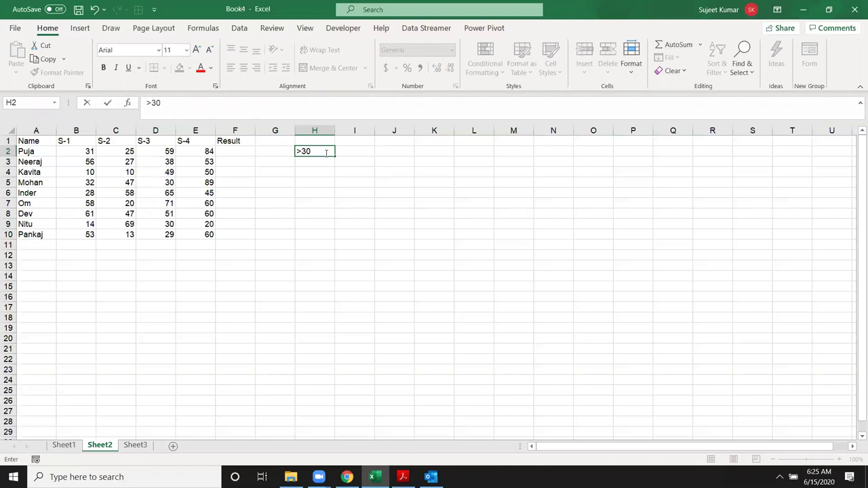
key("Return")
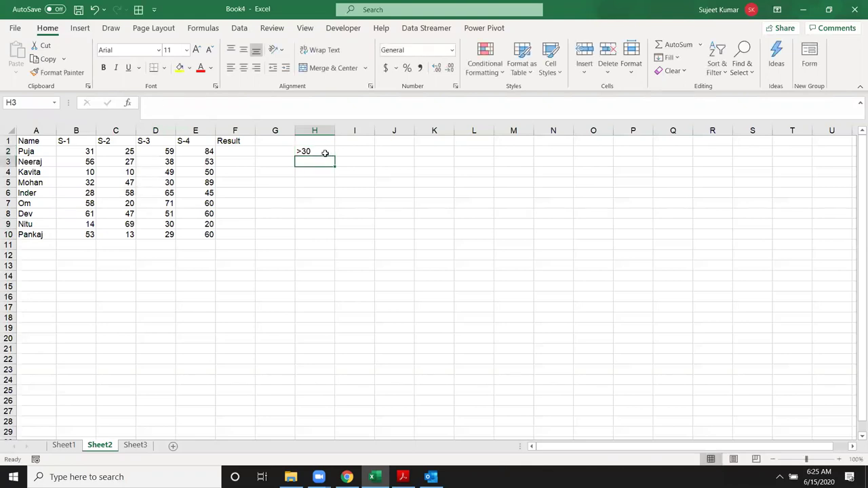
left_click(325, 152)
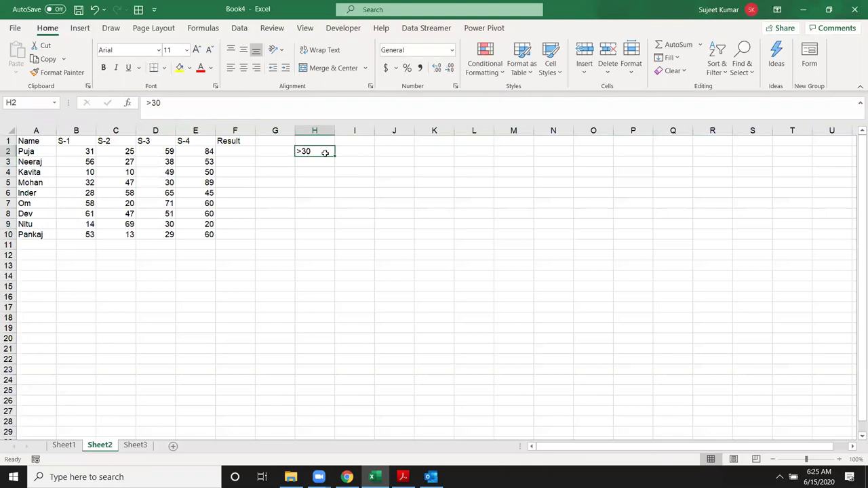
left_click_drag(326, 155, 353, 154)
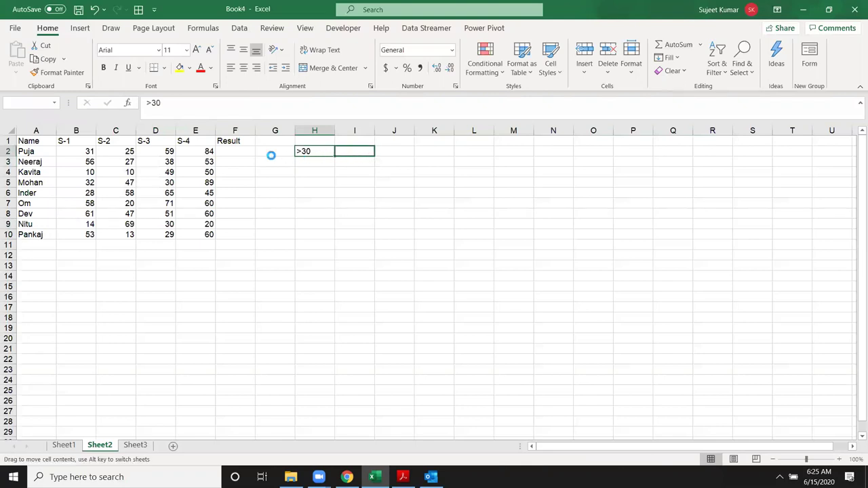
left_click(240, 152)
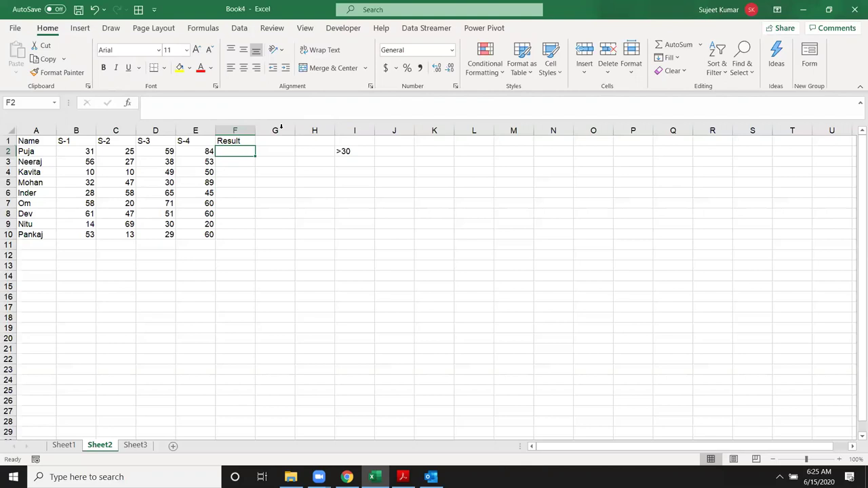
Enter =AND(B2>=30,C2>=30,D2>=30,E2>=30) in F2 to test all four marks.
type("=")
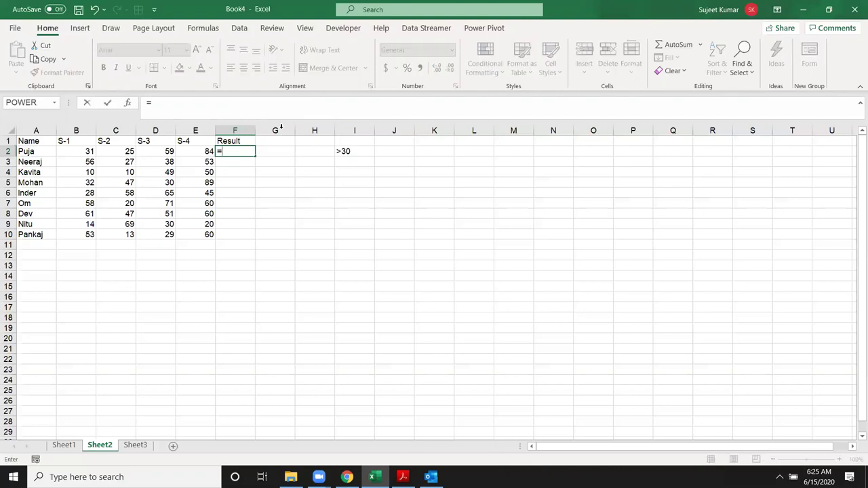
type("and")
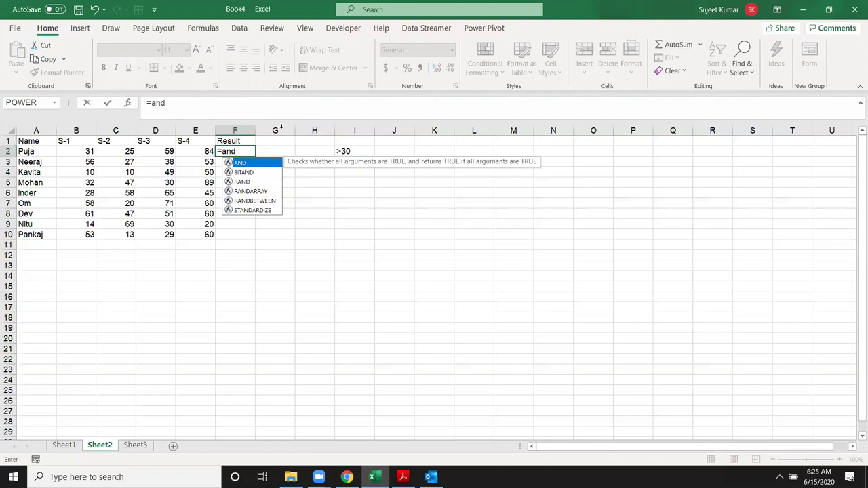
key("Tab")
key("Left")
key("Left")
key("Left")
type(">=30,")
key("Left")
key("Left")
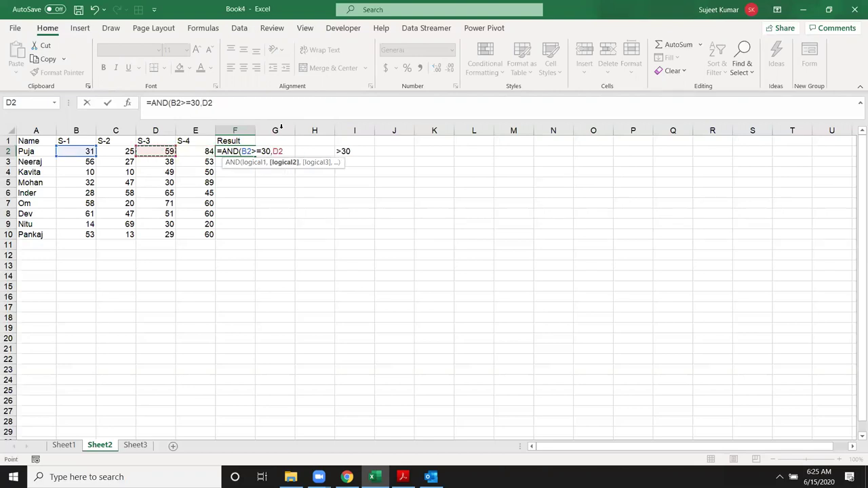
key("Left")
type(">=")
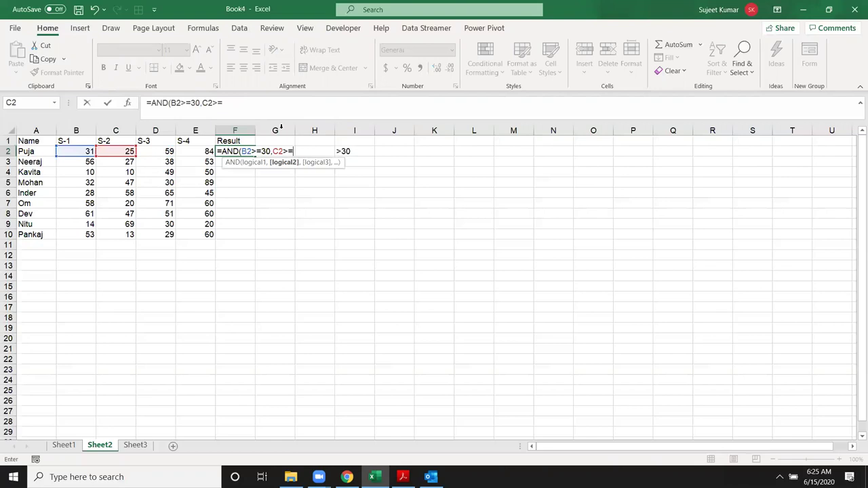
type("20")
key("BackSpace")
key("BackSpace")
type("3")
key("BackSpace")
type("30,")
type("D2")
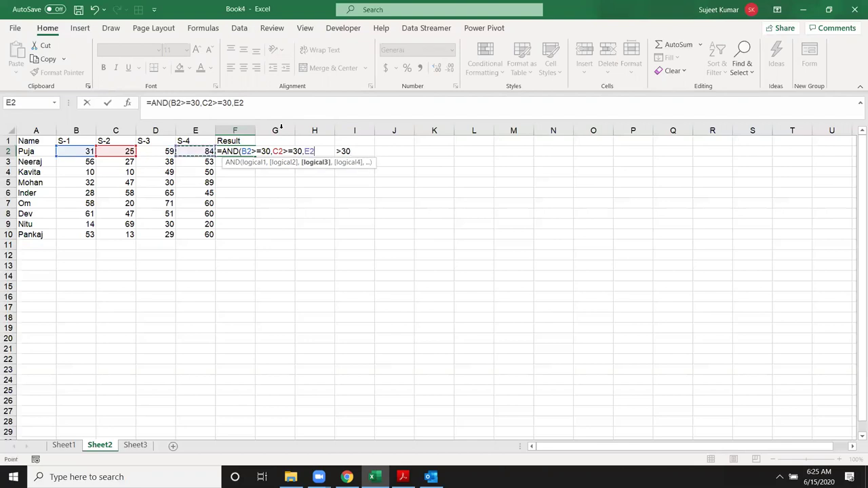
type(">=")
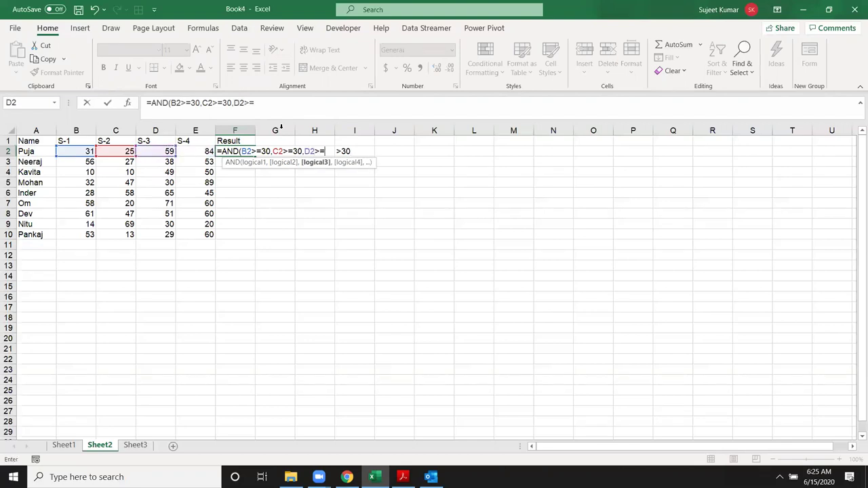
type("30,")
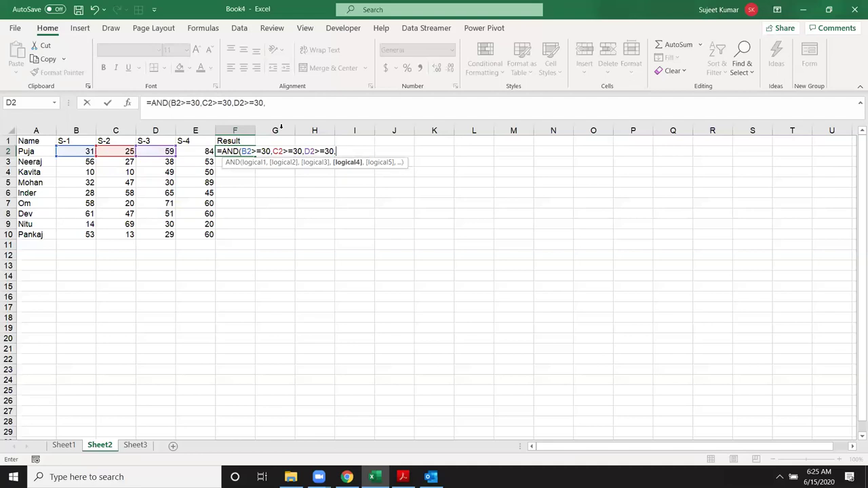
type("E2>=30")
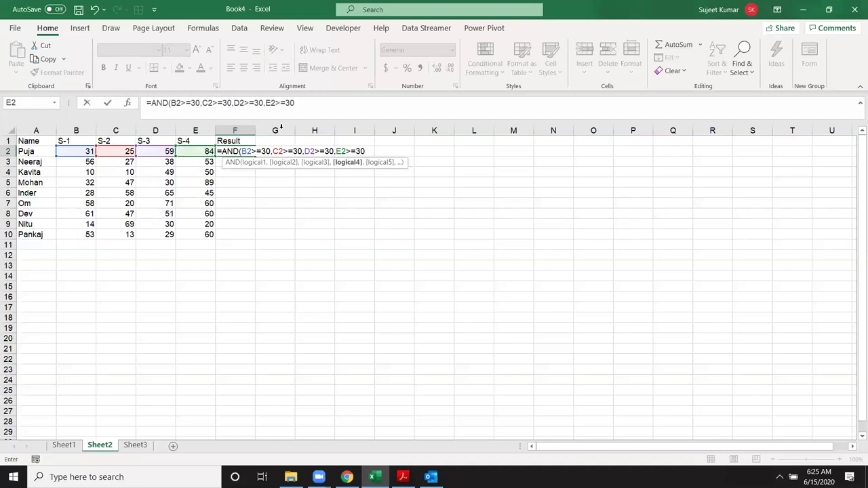
type(")")
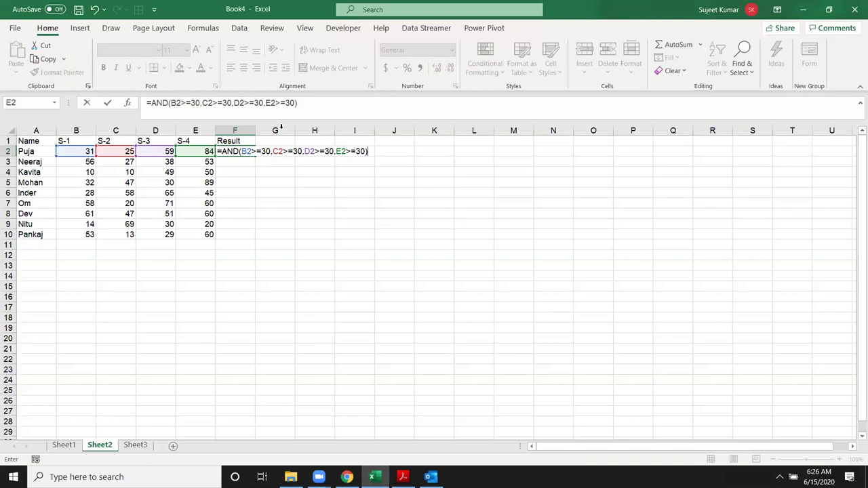
key("ctrl+Return")
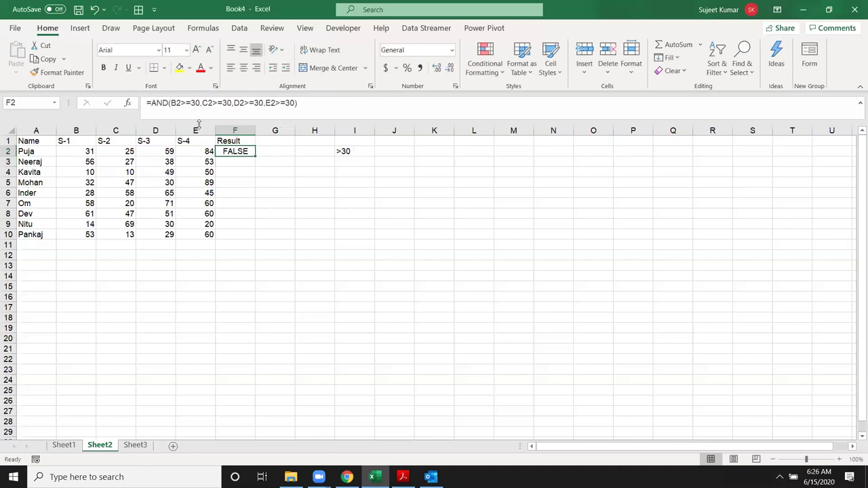
Fill the AND test from F2 down to F10 and check the formulas in F5 and F8.
double_click(255, 156)
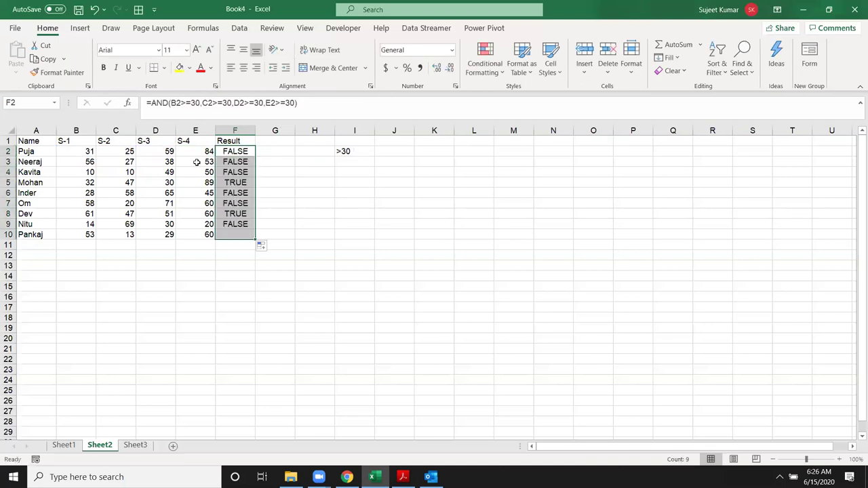
left_click_drag(80, 149, 189, 150)
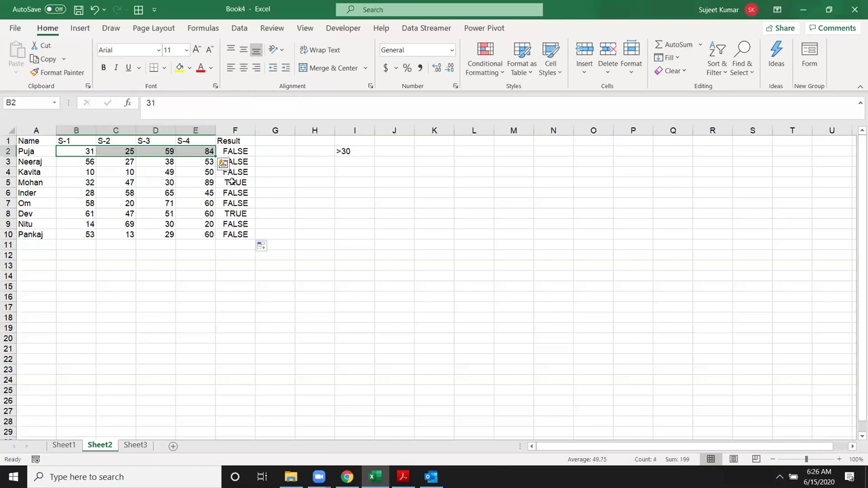
left_click(233, 181)
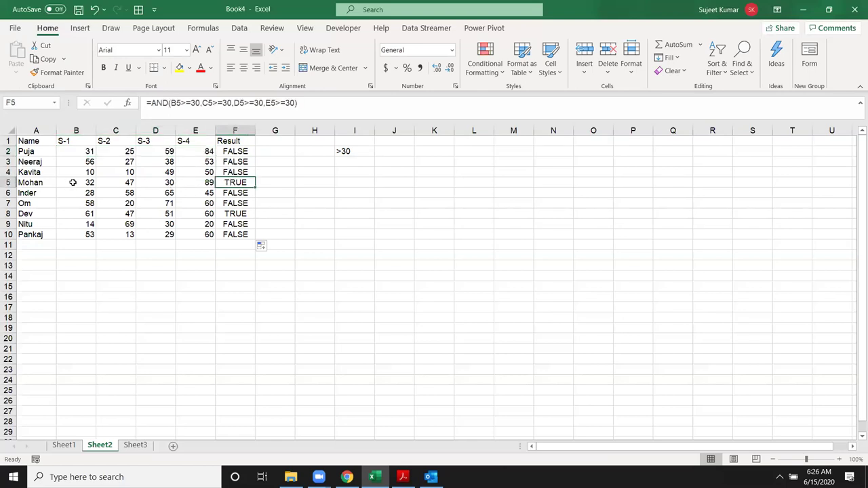
left_click(223, 214)
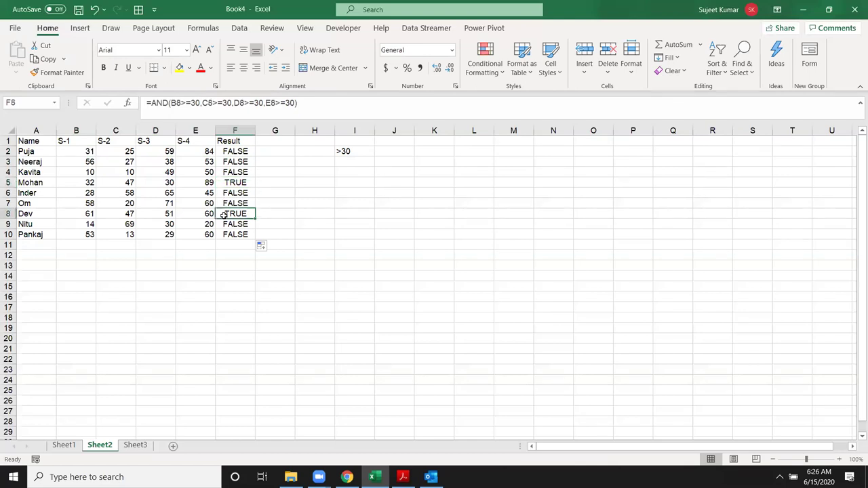
Reselect F2 and put its AND formula into edit mode.
left_click_drag(230, 235, 230, 152)
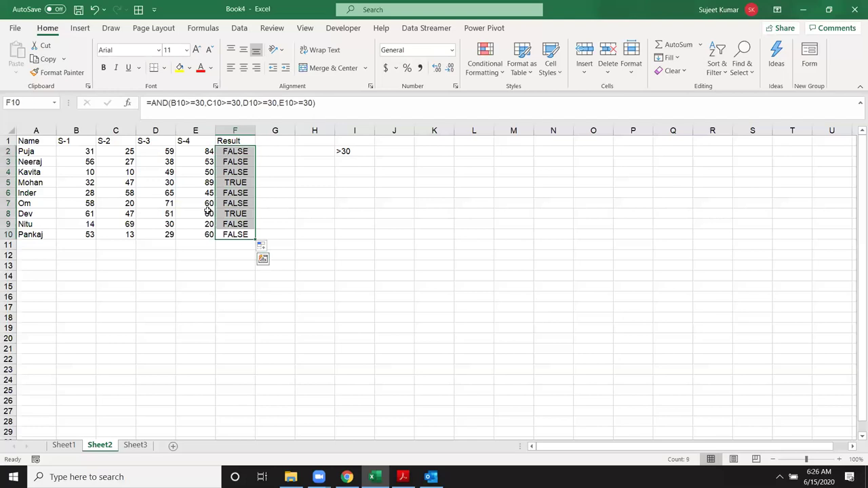
left_click(227, 152)
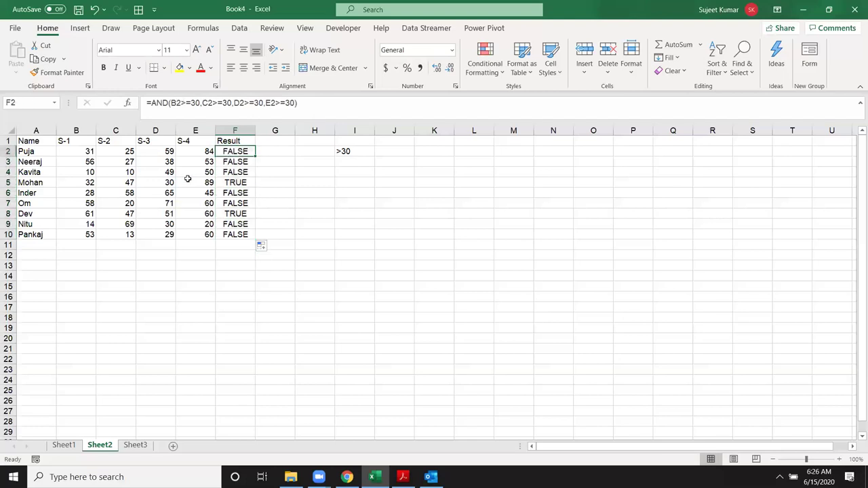
key("F2")
Wrap F2's AND test in IF returning "Pass" or "Fail" and fill it down to F10.
left_click(154, 103)
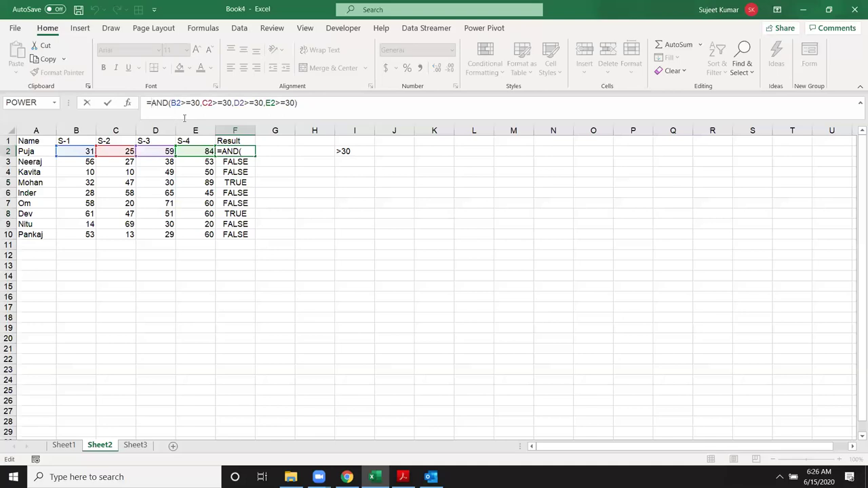
type("IF")
key("Down")
key("Down")
key("Up")
key("Up")
key("Tab")
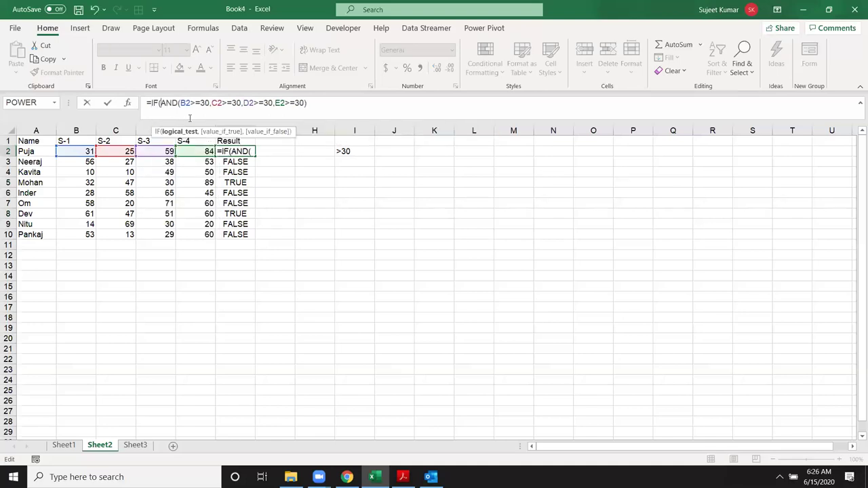
type("),\"Pass")
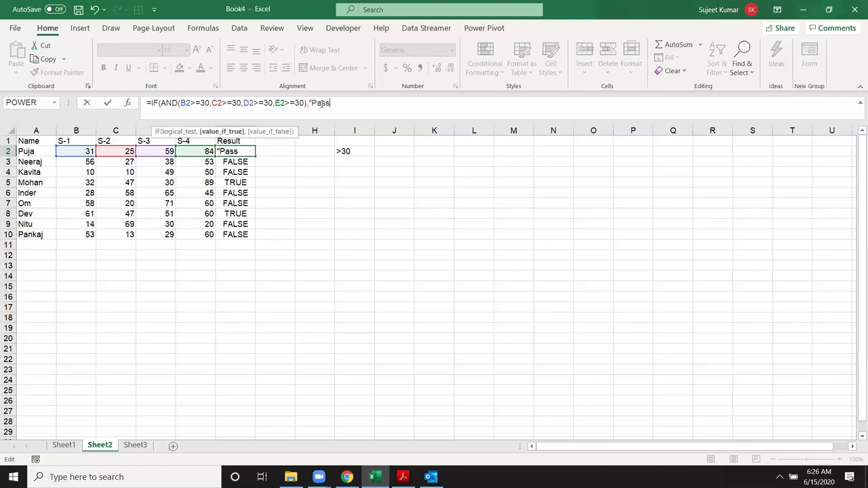
type("\",\"Fail\"")
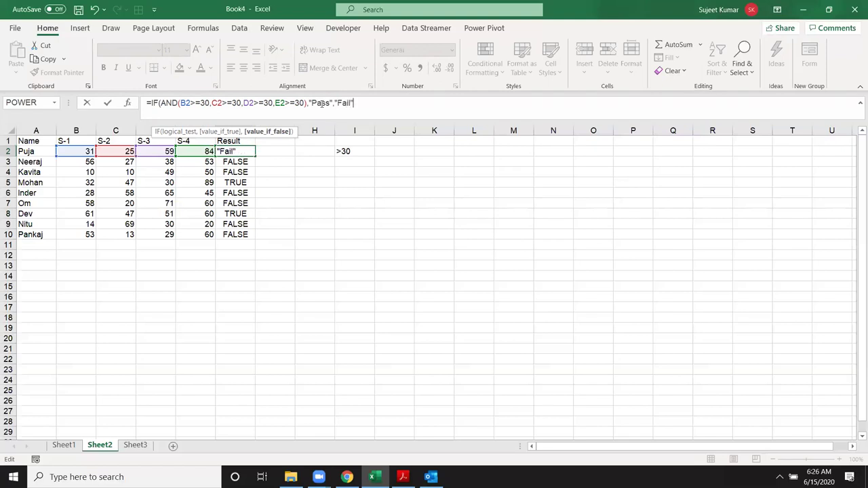
key("Return")
key("Up")
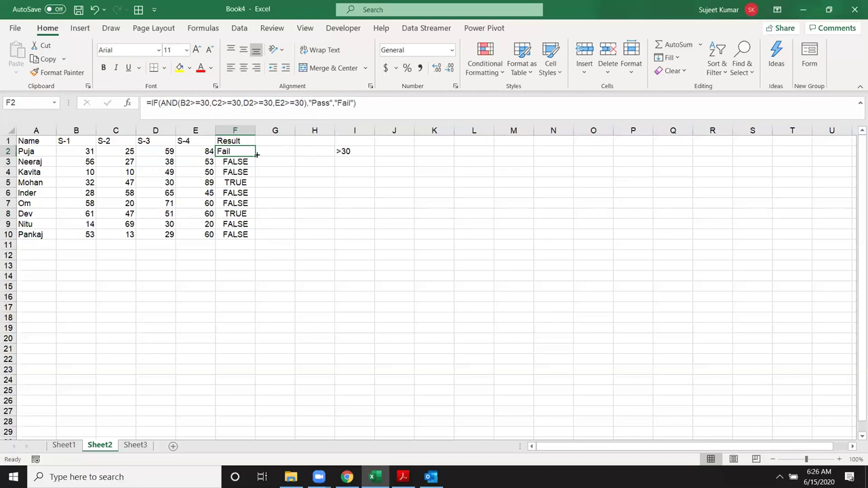
double_click(256, 155)
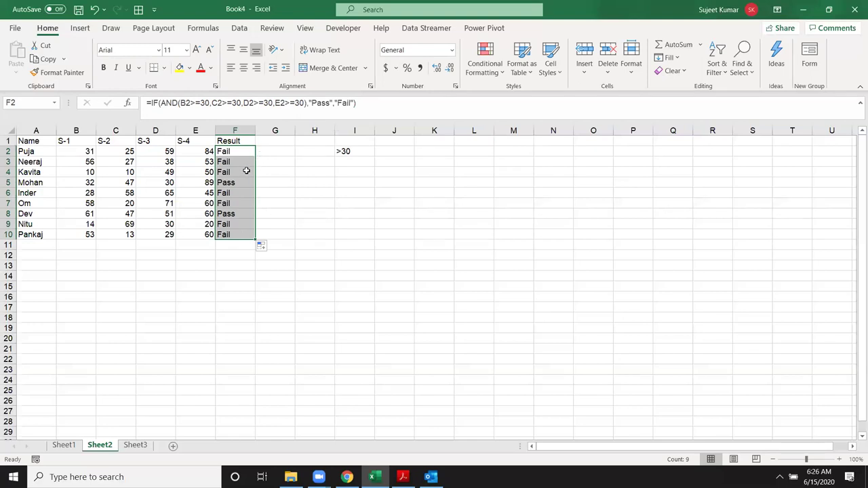
Inspect the copied Pass/Fail formulas in rows 2 to 10 of the Result column, then select G2.
left_click(246, 169)
left_click(242, 193)
left_click(236, 223)
left_click(235, 234)
left_click(236, 194)
left_click(237, 181)
left_click(236, 172)
left_click(236, 162)
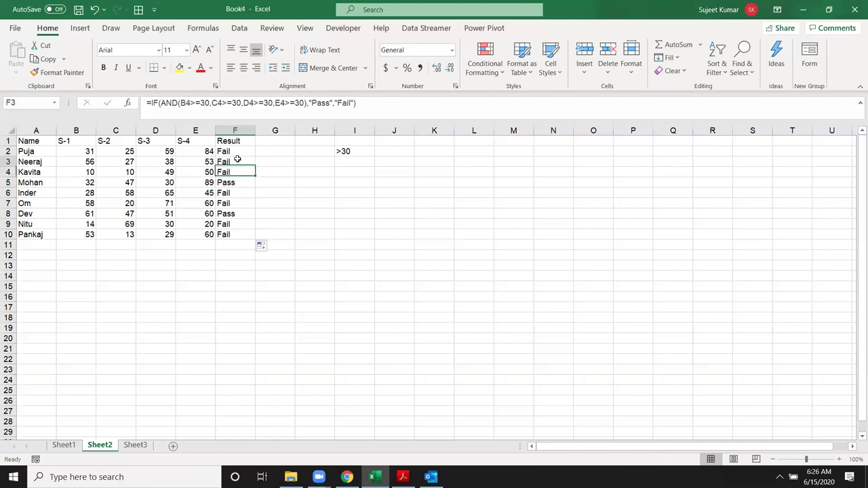
left_click(234, 149)
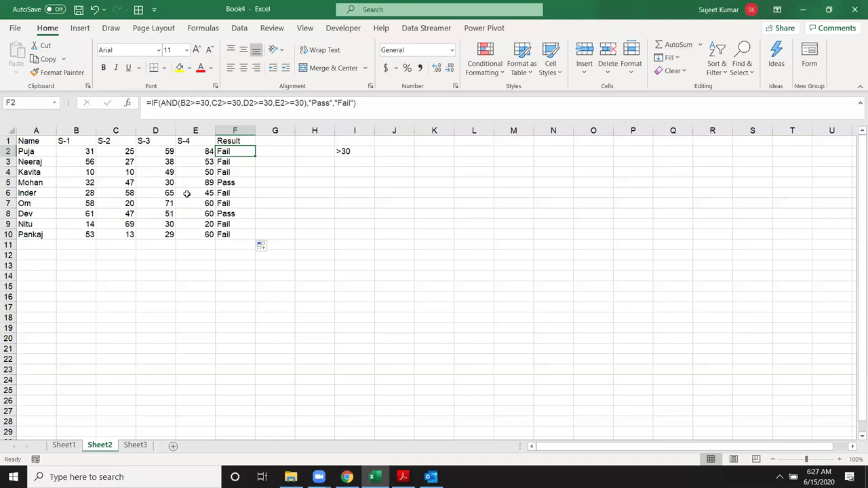
left_click(274, 155)
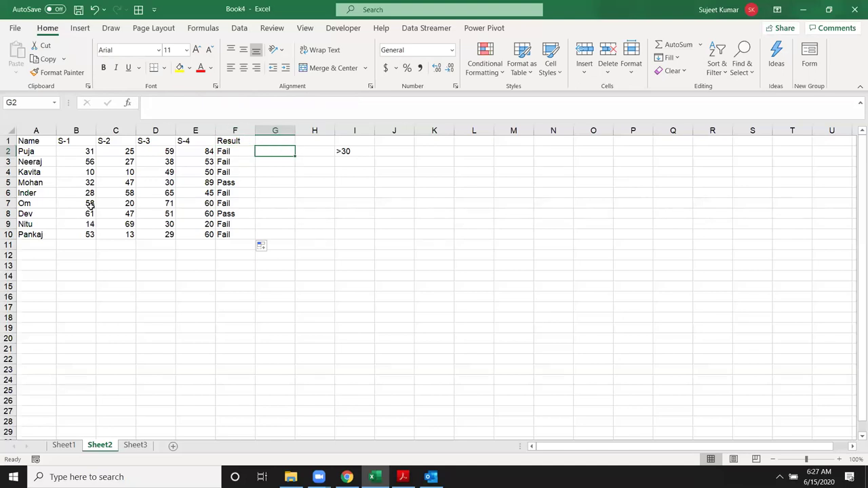
Start G2's nested IF with the B2>=30 test and a second IF on C2.
type("=")
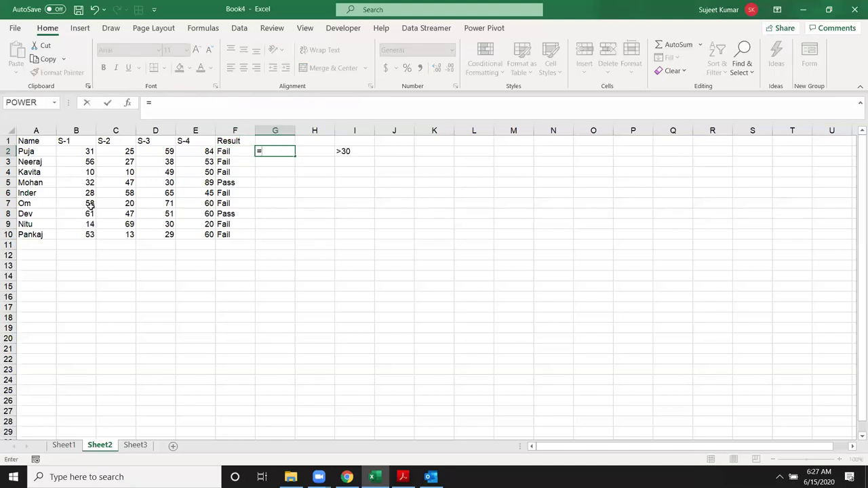
type("i")
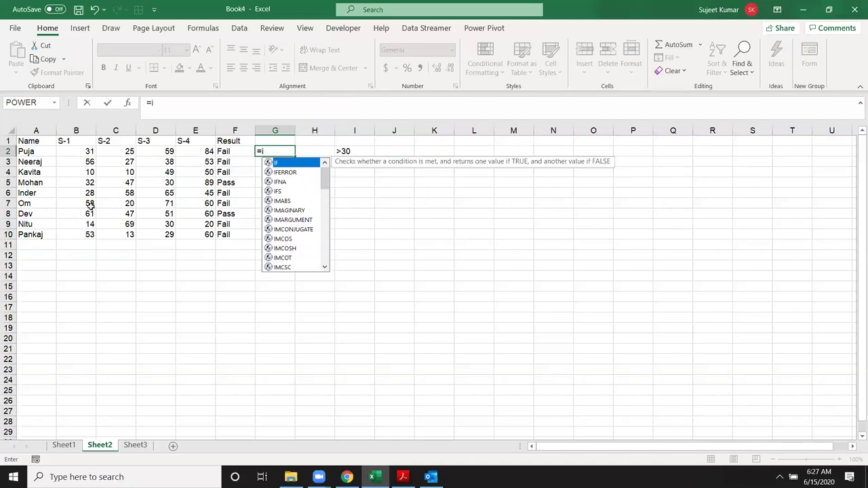
type("f")
key("Tab")
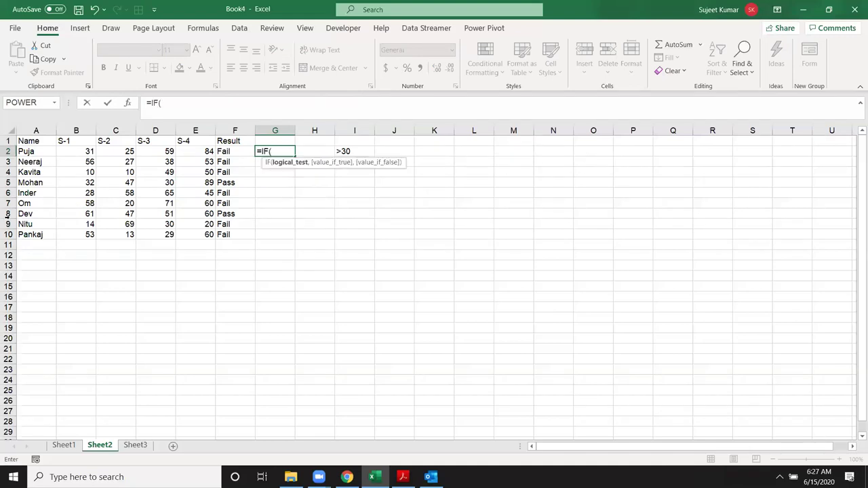
left_click(69, 152)
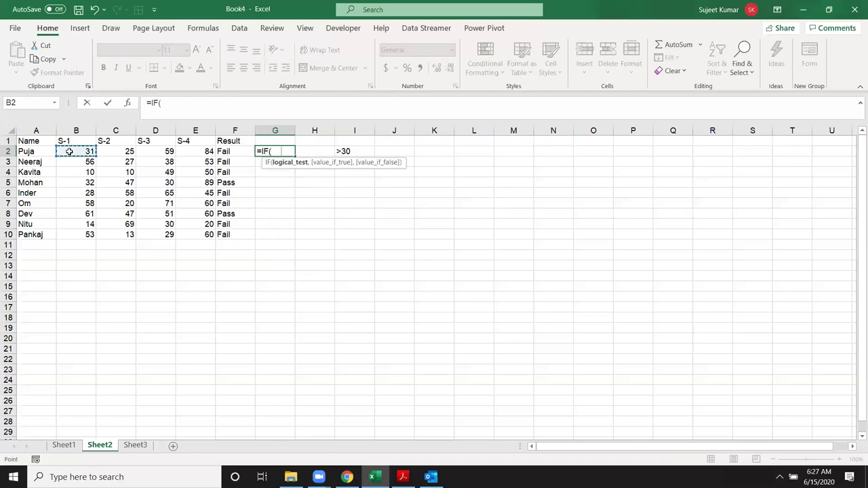
type(">=30")
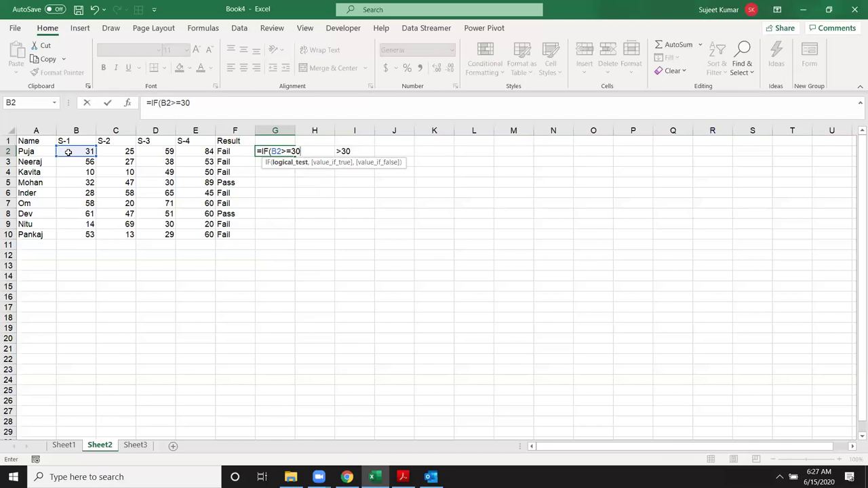
type(",")
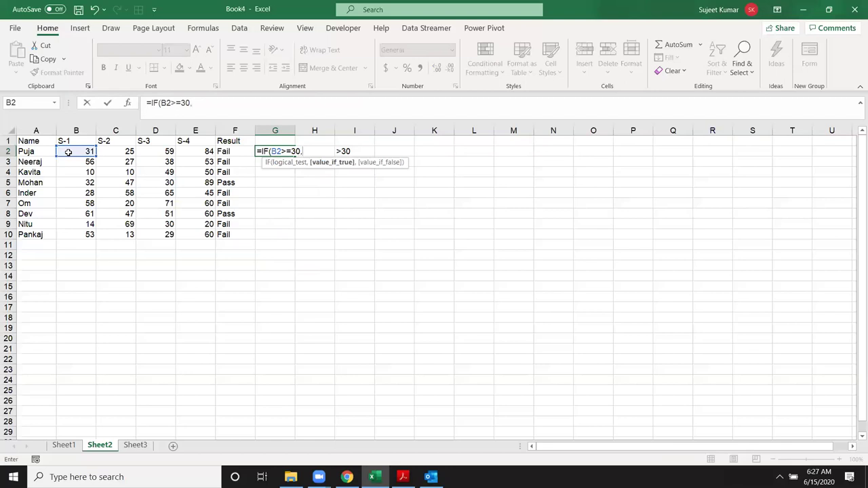
type("if")
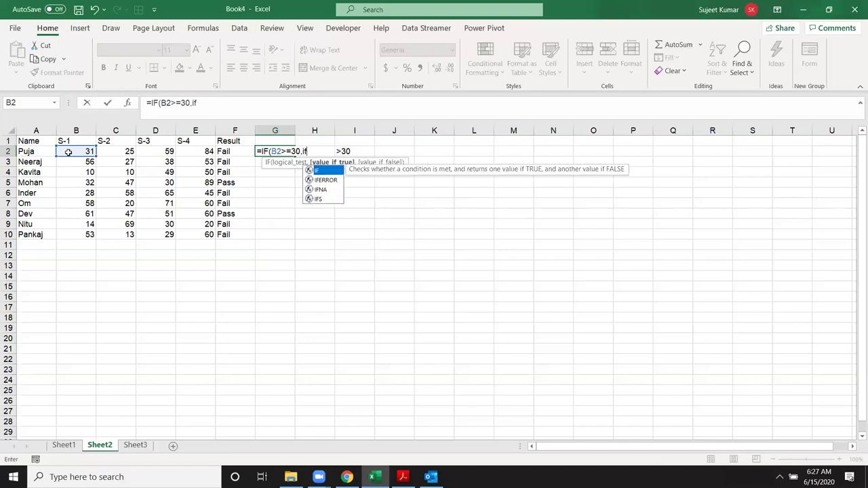
key("Tab")
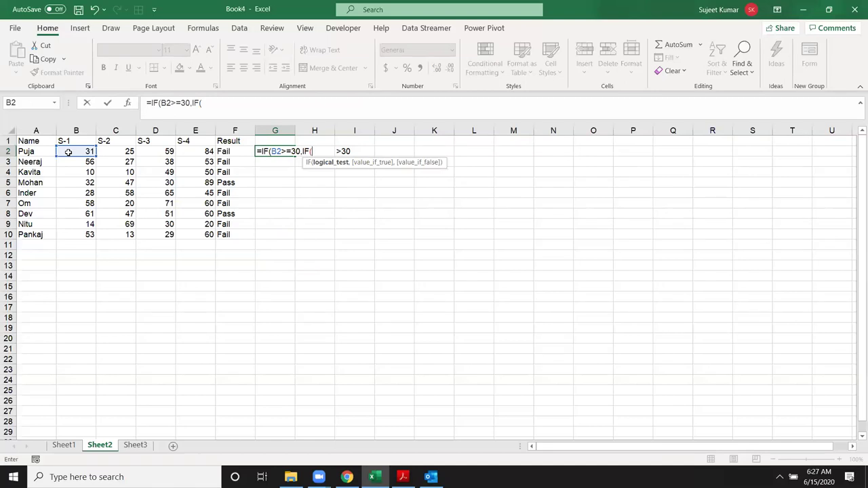
left_click(118, 151)
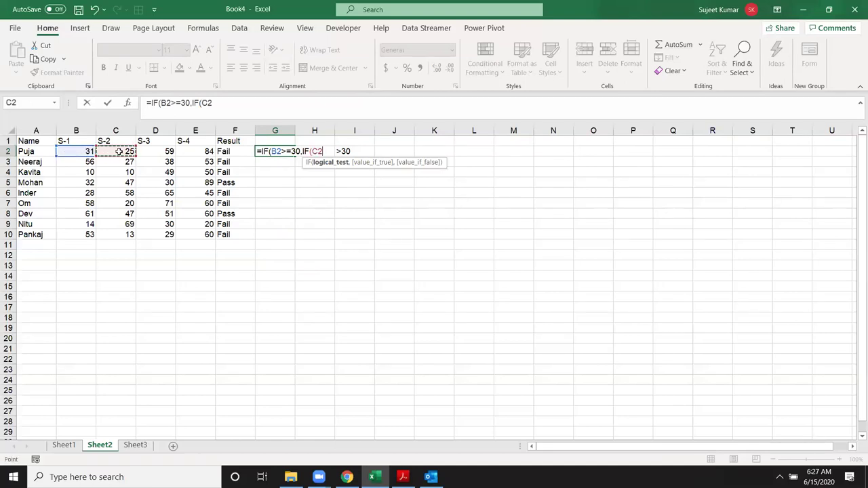
Add the C2, D2 and E2 >=30 tests, returning "Pass" or "S4 Fail".
type(">=30")
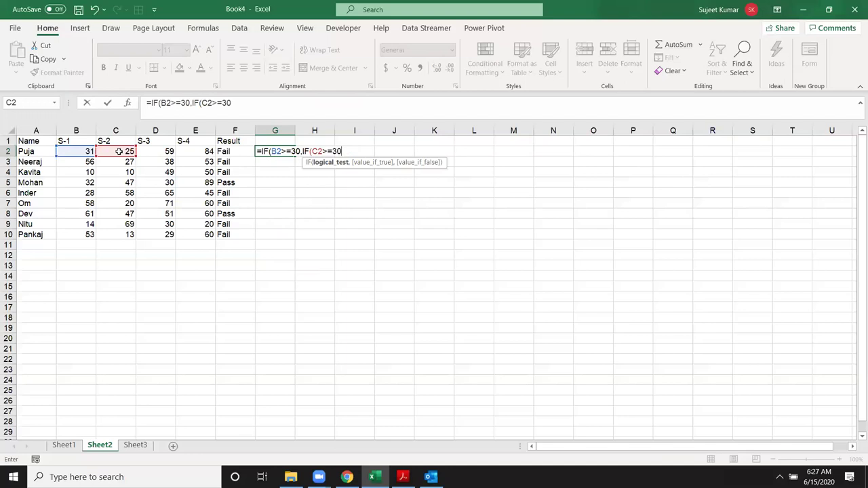
type(",if")
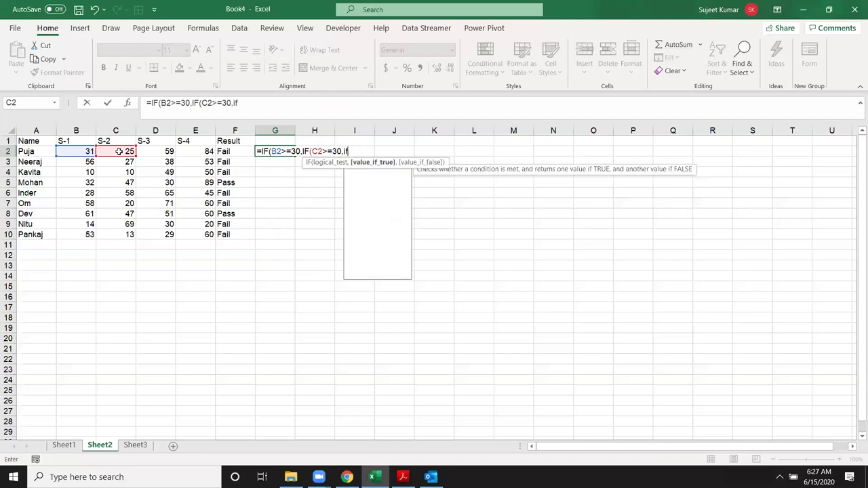
key("Tab")
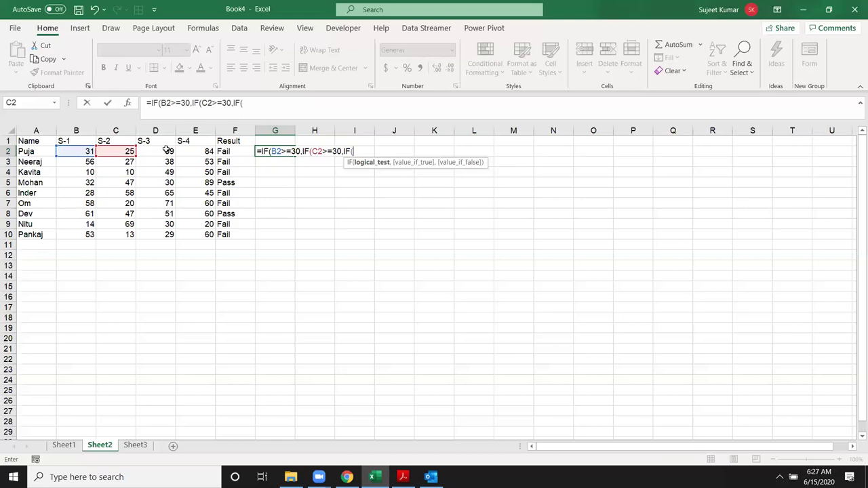
left_click(166, 149)
type(">=30,")
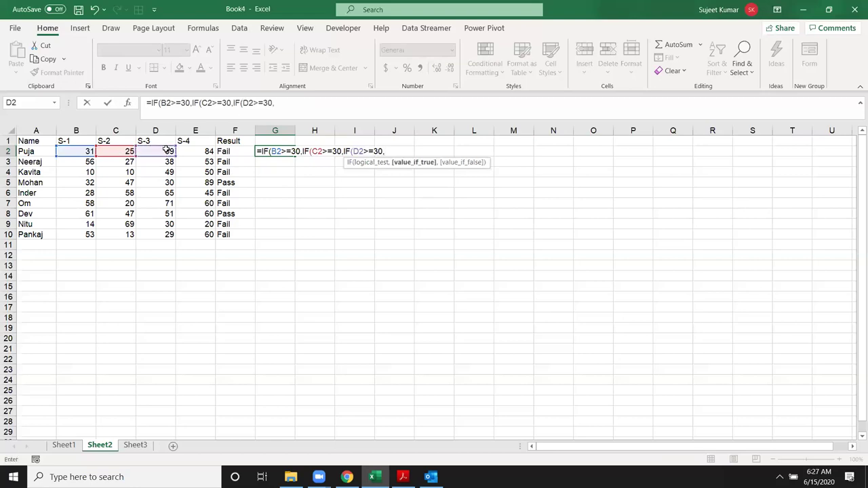
type("I")
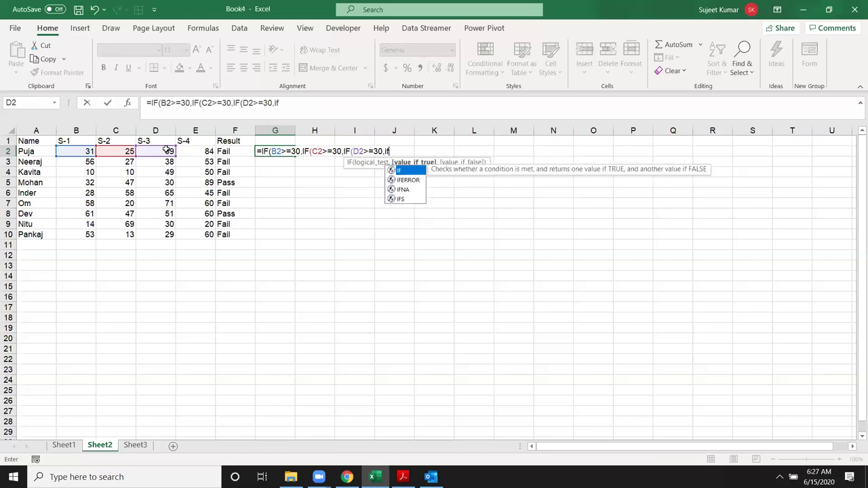
type("F(")
left_click(181, 152)
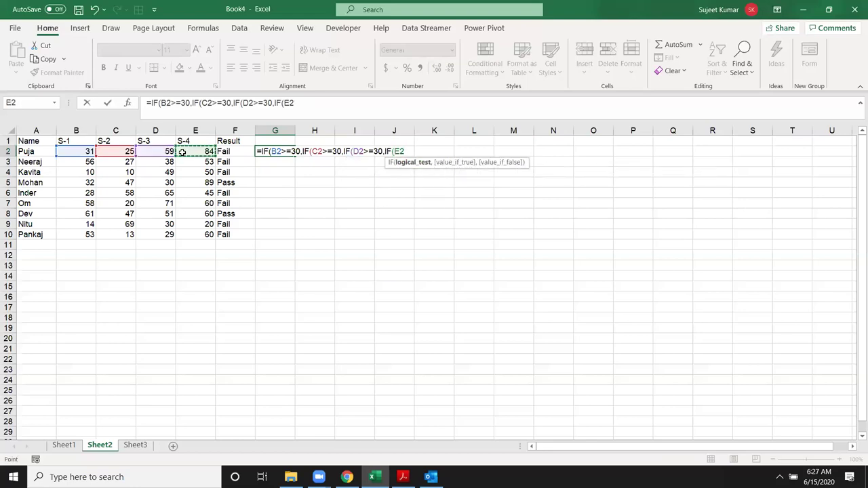
type(">=30")
type(",")
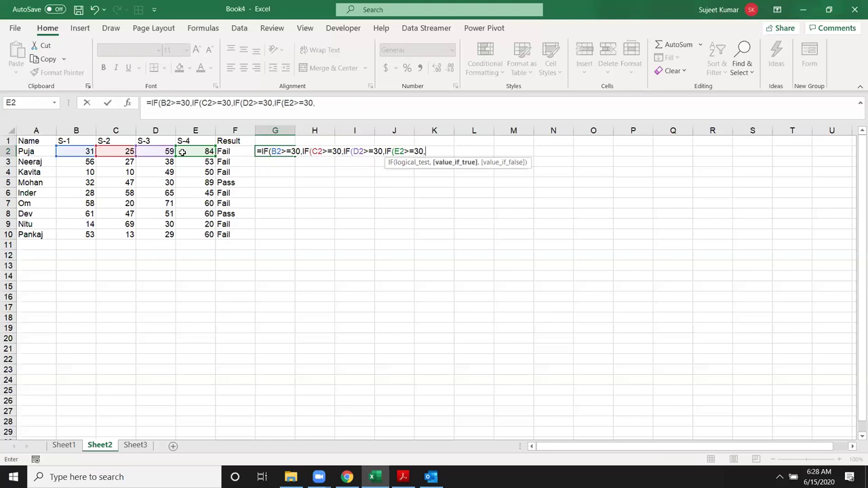
type("\"Pass\",")
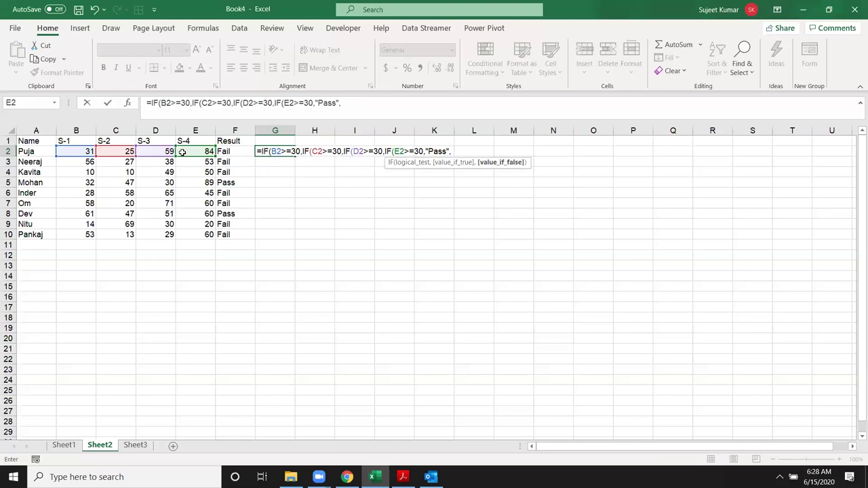
type("\"")
type("S4 Fail")
type(")")
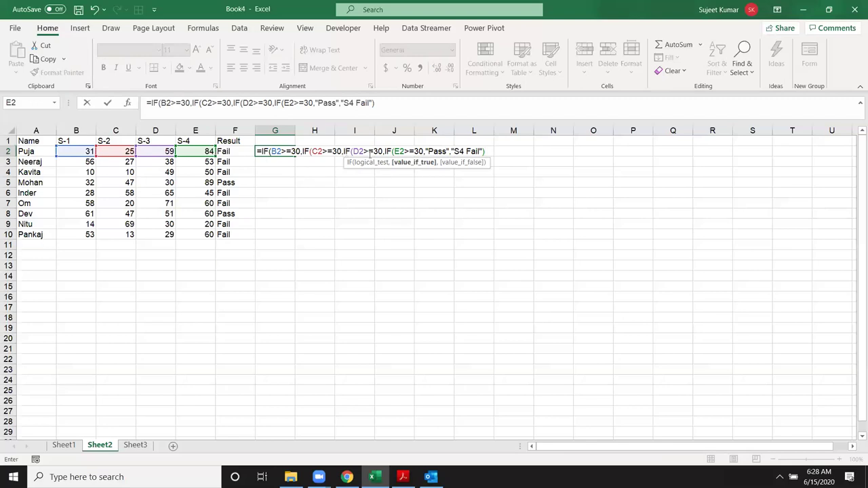
Append the "S3 Fail", "S2 Fail" and "S1 Fail" branches to G2's nested IF and commit it.
left_click_drag(354, 151, 487, 152)
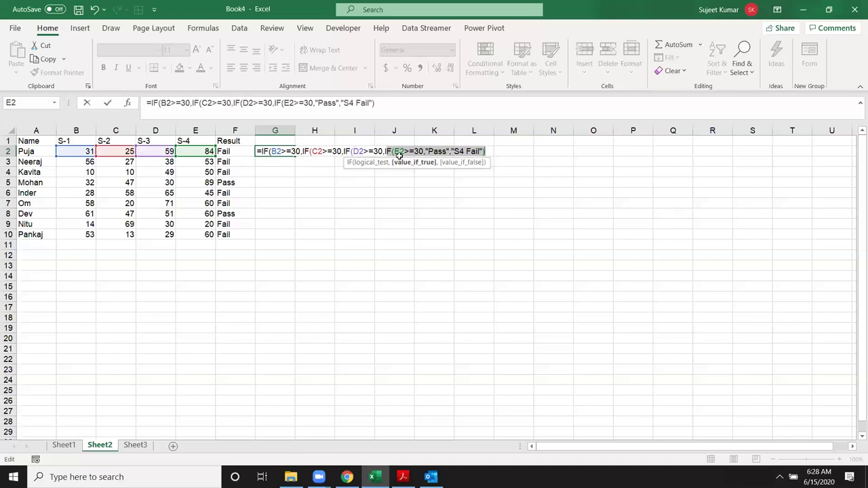
left_click(489, 152)
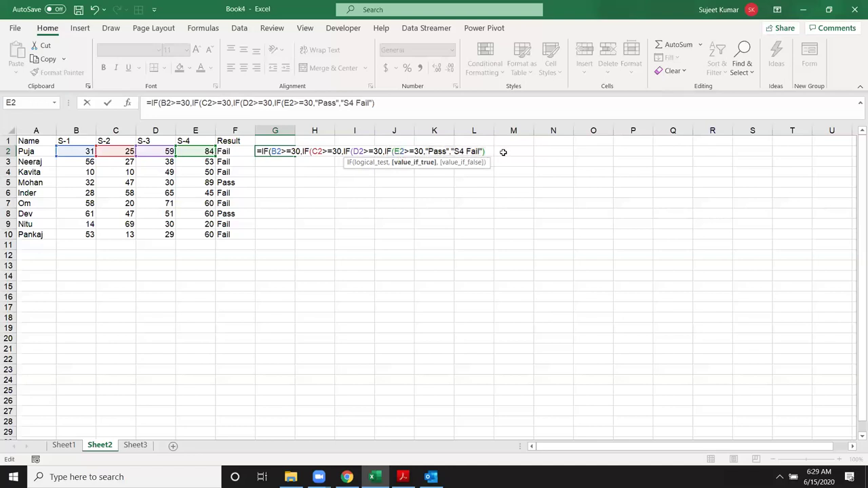
type(",\"S3 Fail\"")
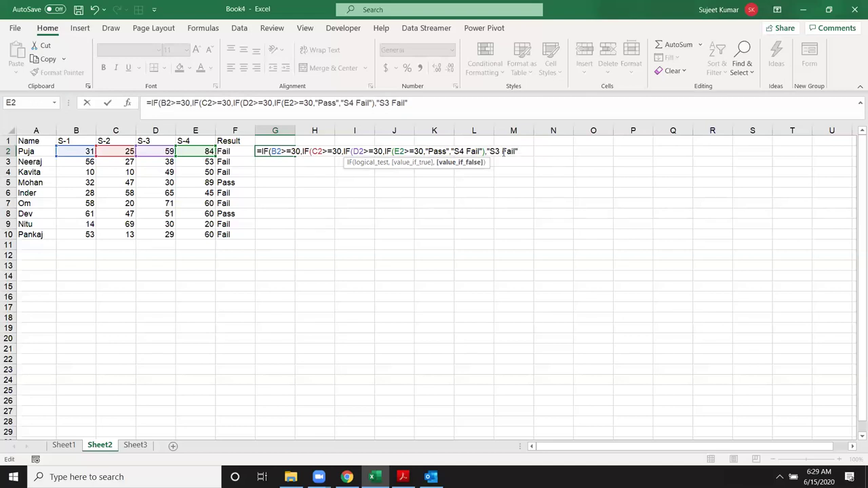
type(")")
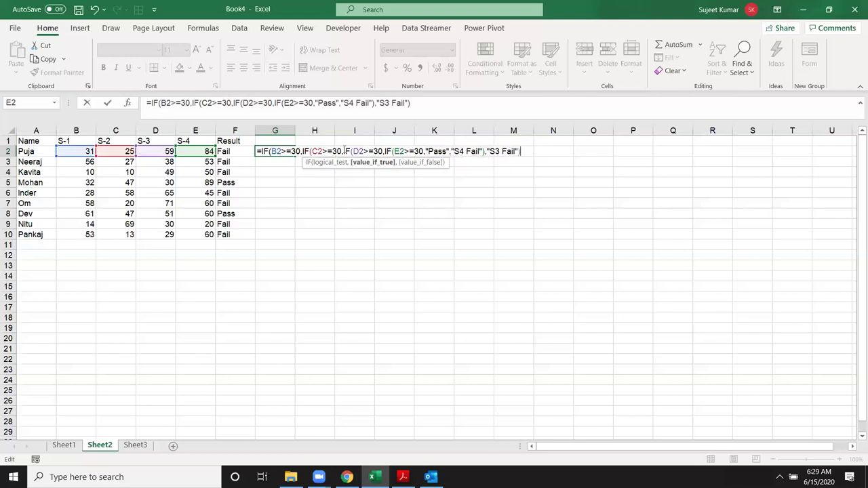
left_click_drag(344, 151, 521, 150)
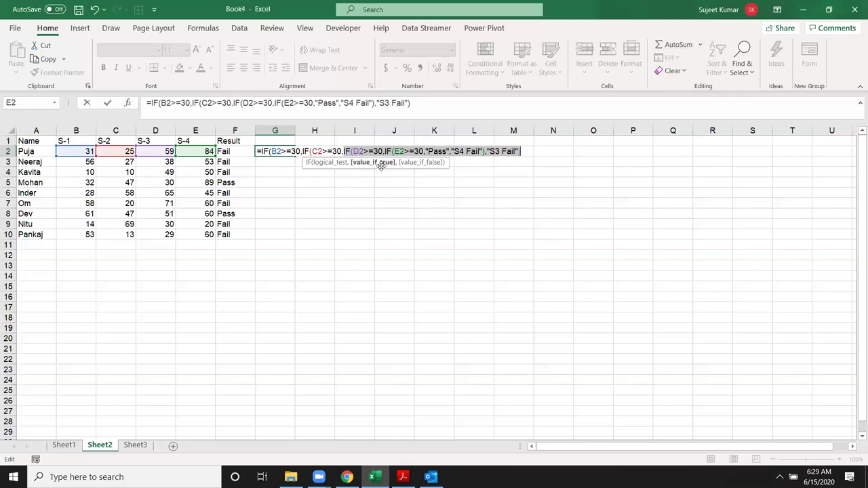
left_click(522, 153)
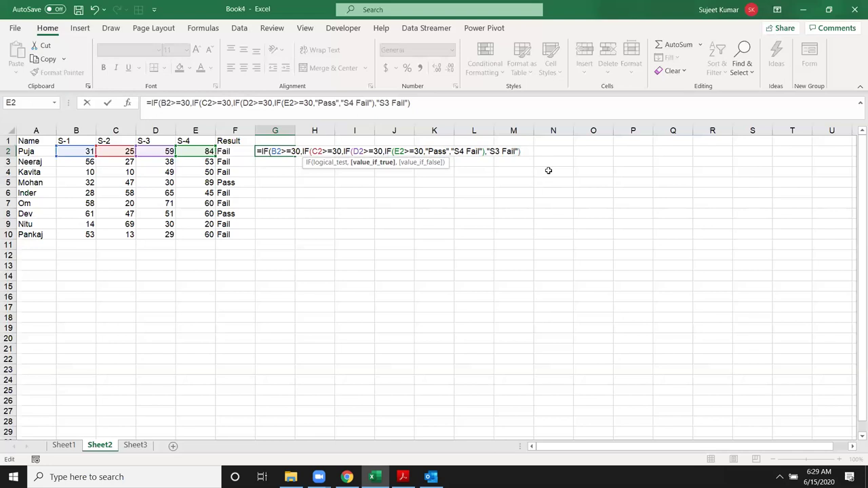
type(",")
type("\"S")
type("2 Fail\"")
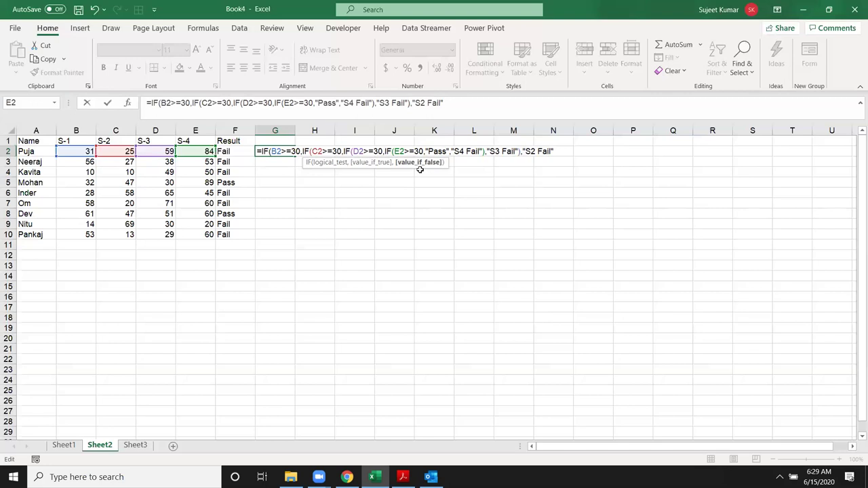
type("),")
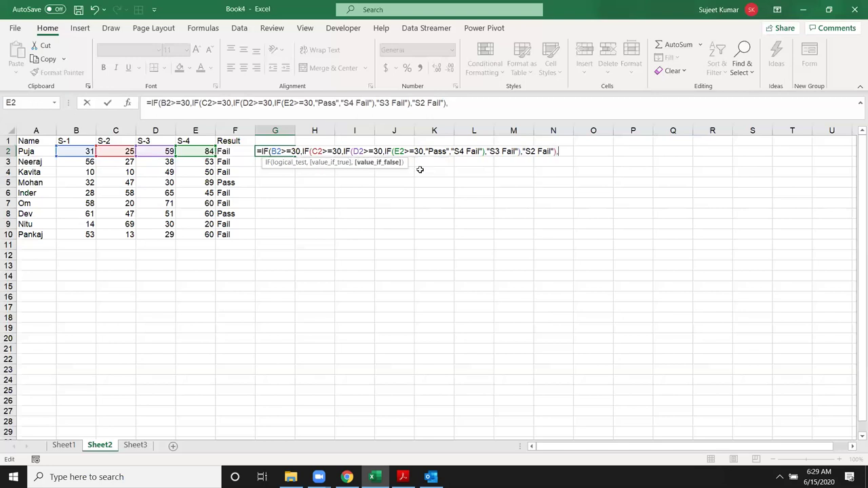
type("\"S1")
type(" Fail\"")
type(")")
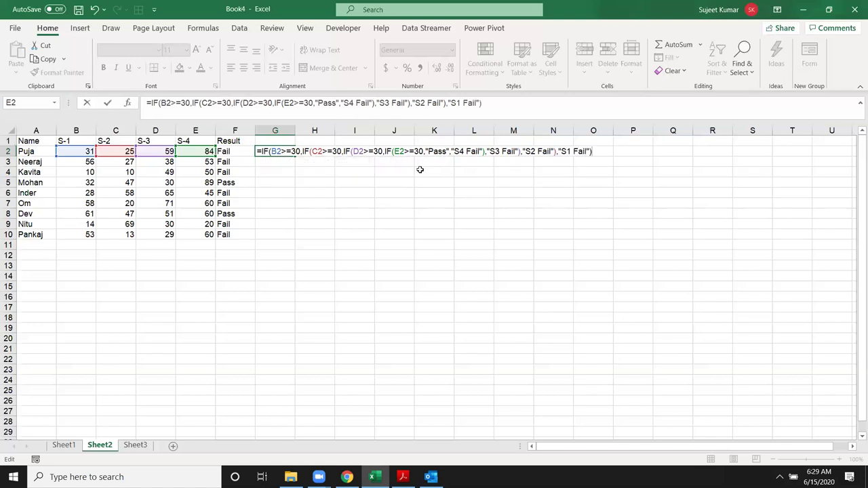
key("Return")
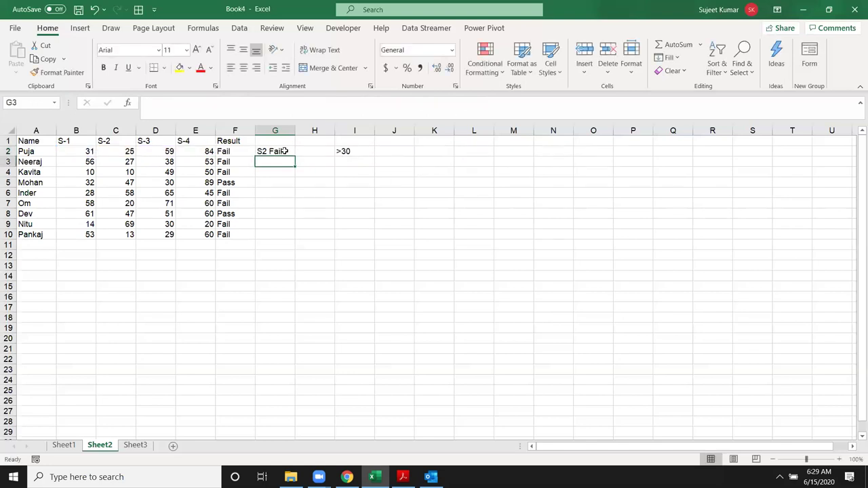
Fill the nested IF down to G10, then highlight its B2 and C2 tests in G2 and commit.
left_click(284, 151)
left_click_drag(294, 156, 297, 243)
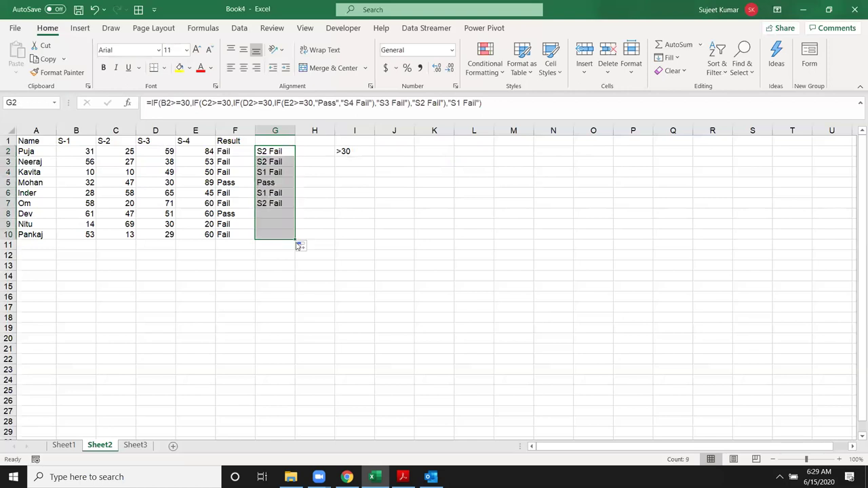
double_click(270, 151)
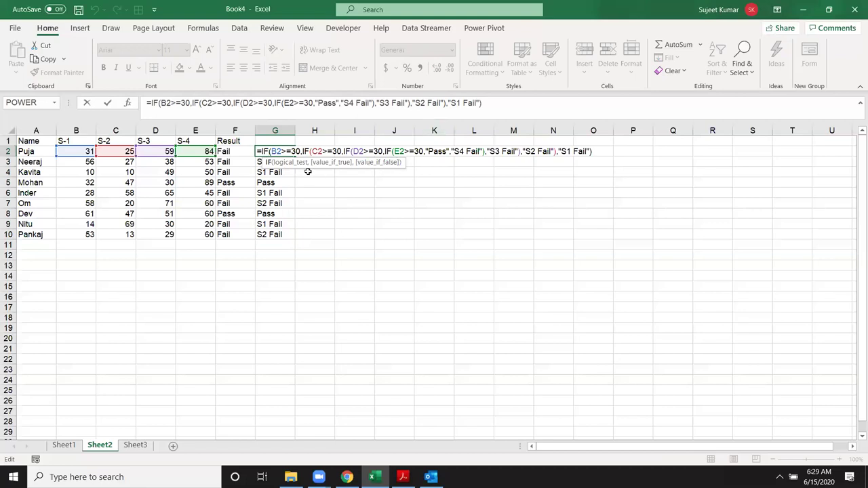
left_click_drag(272, 151, 297, 152)
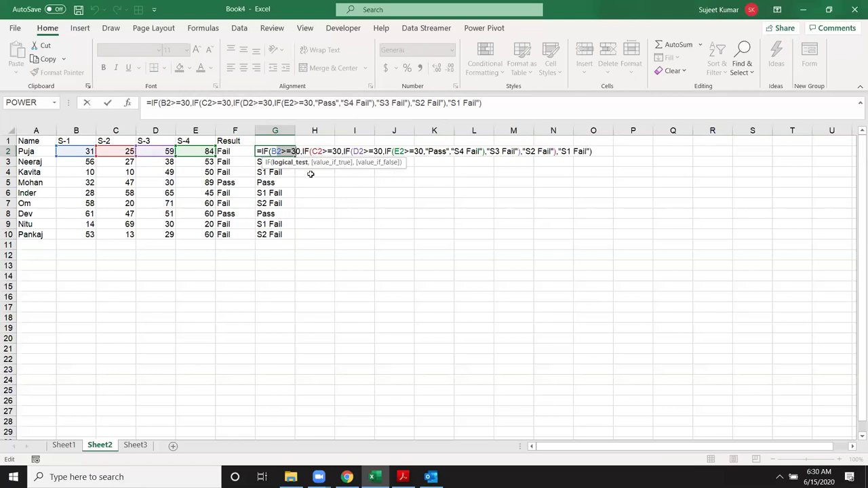
left_click_drag(310, 151, 329, 152)
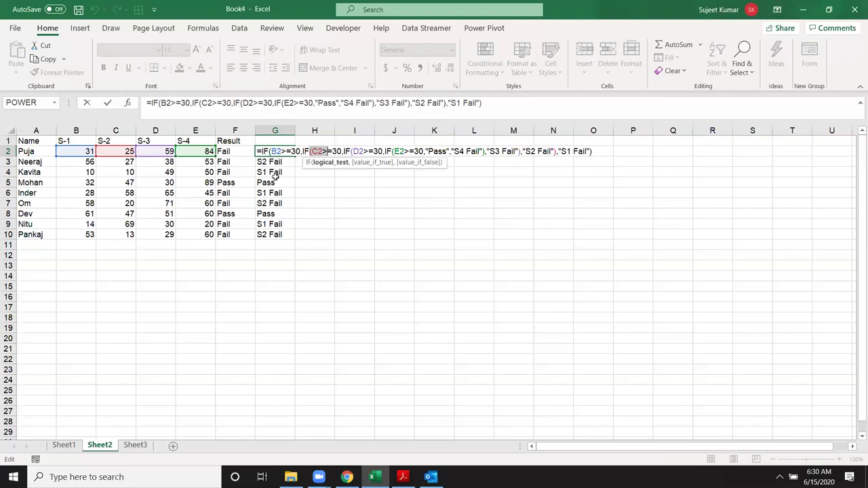
left_click_drag(312, 151, 339, 152)
left_click_drag(338, 148, 332, 150)
key("Return")
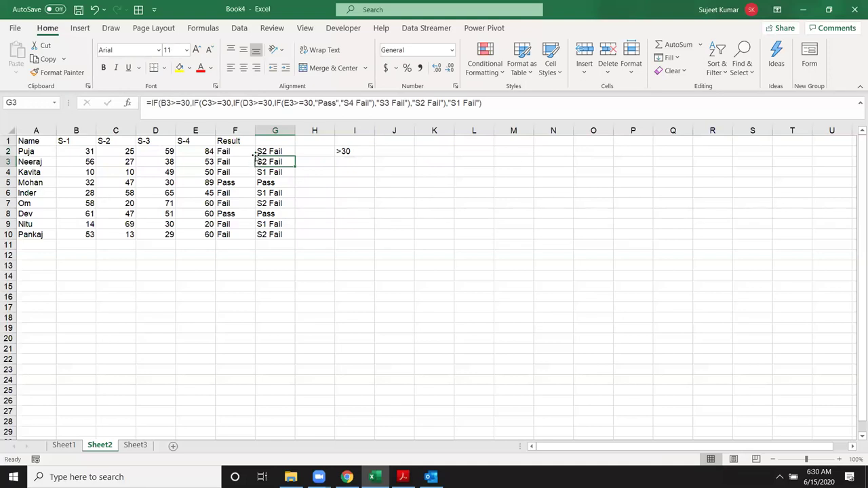
left_click(274, 228)
key("Up")
key("Up")
key("Up")
key("Up")
key("Up")
key("Up")
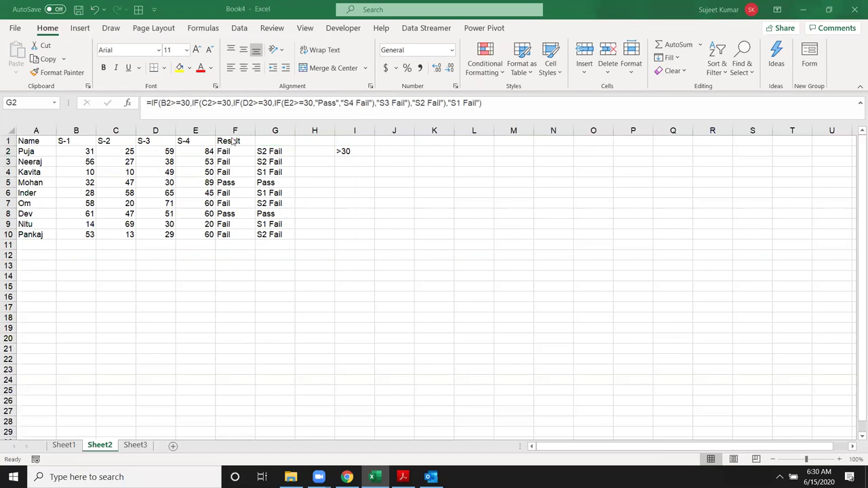
left_click(282, 153)
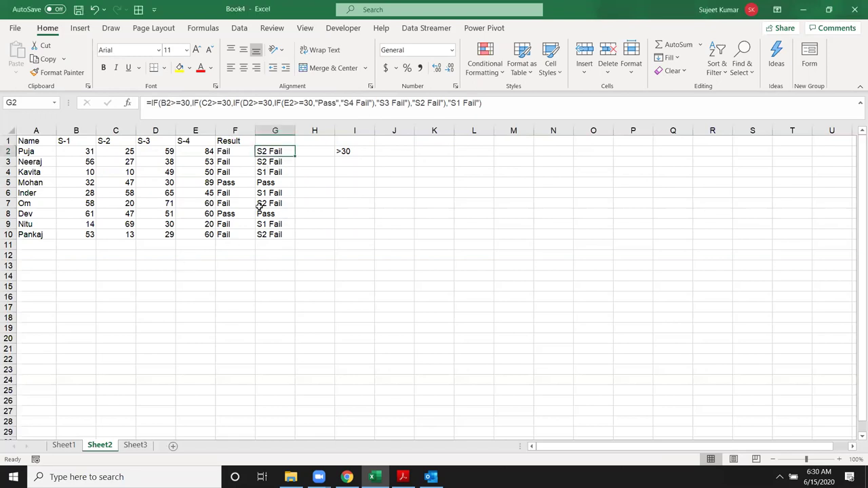
left_click(116, 243)
left_click(69, 151)
left_click_drag(70, 151, 203, 151)
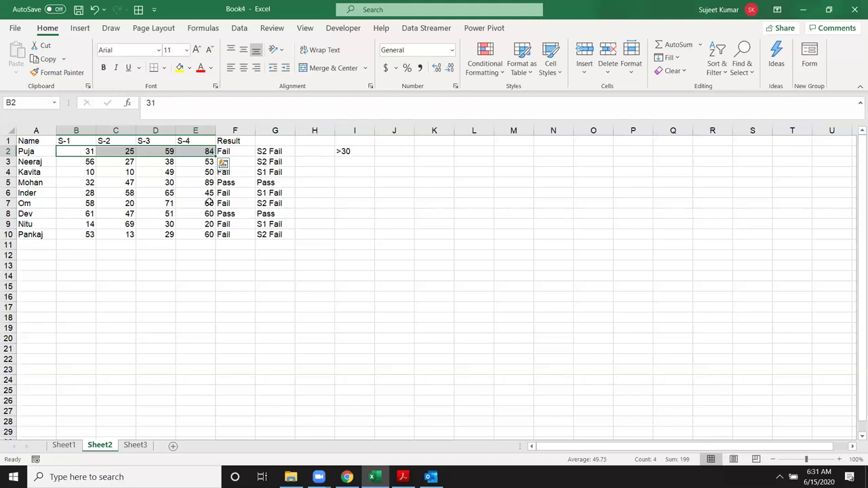
double_click(234, 152)
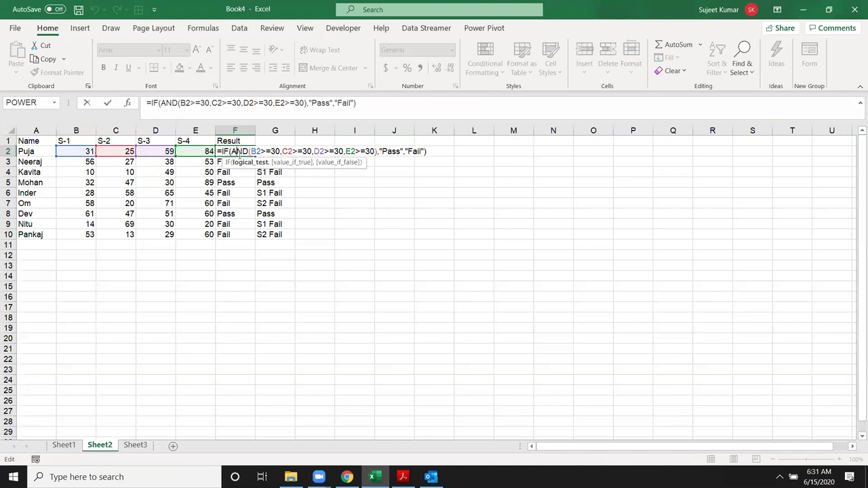
left_click(415, 152)
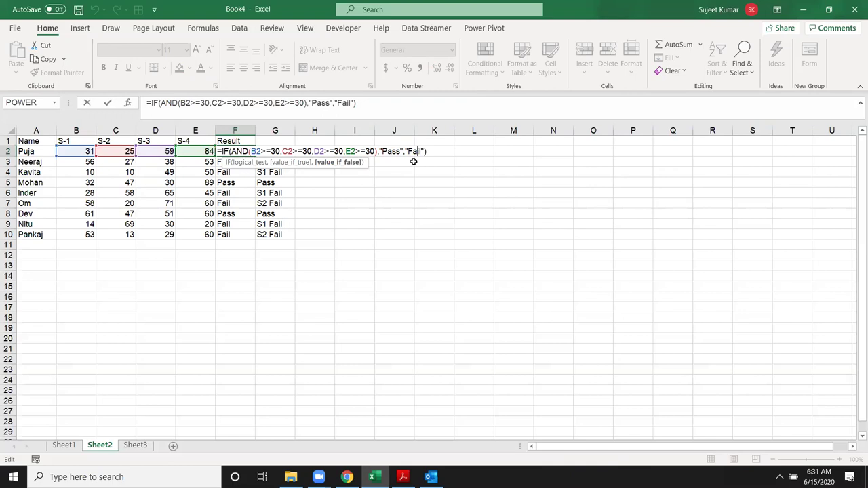
key("Escape")
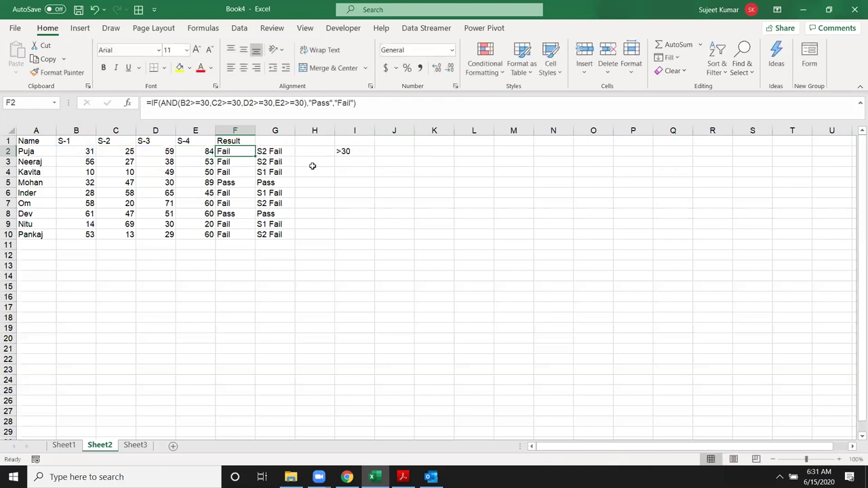
left_click(263, 155)
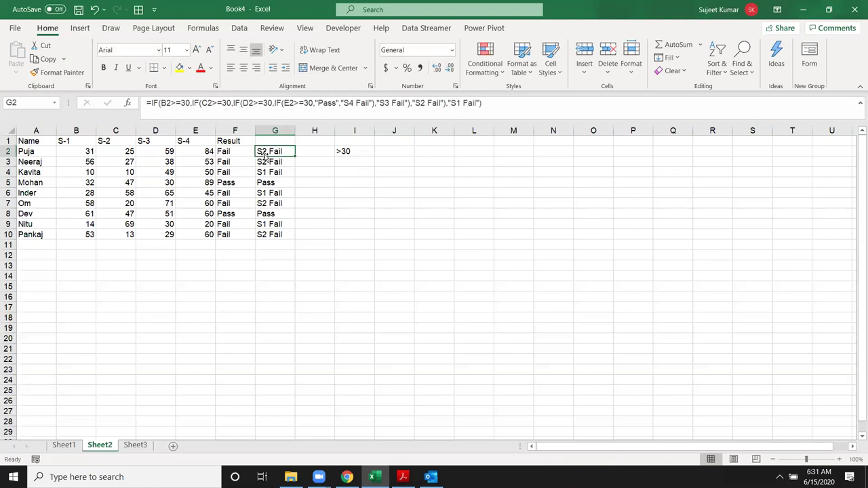
double_click(264, 152)
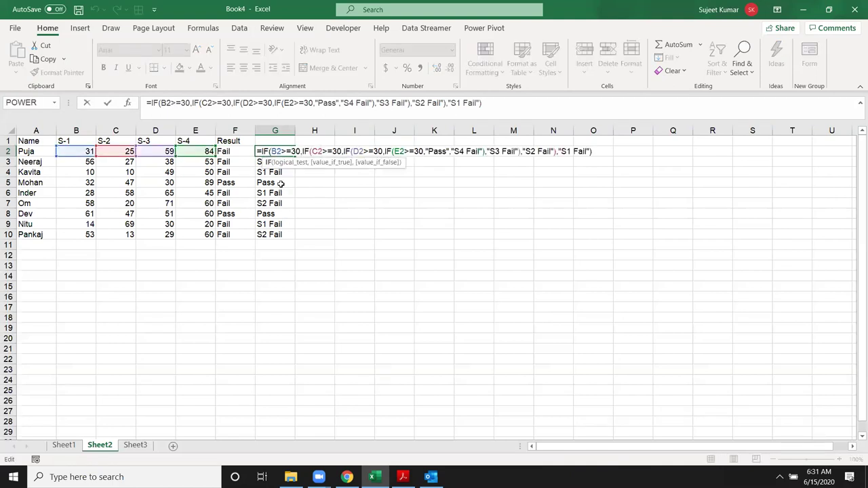
left_click_drag(271, 151, 300, 151)
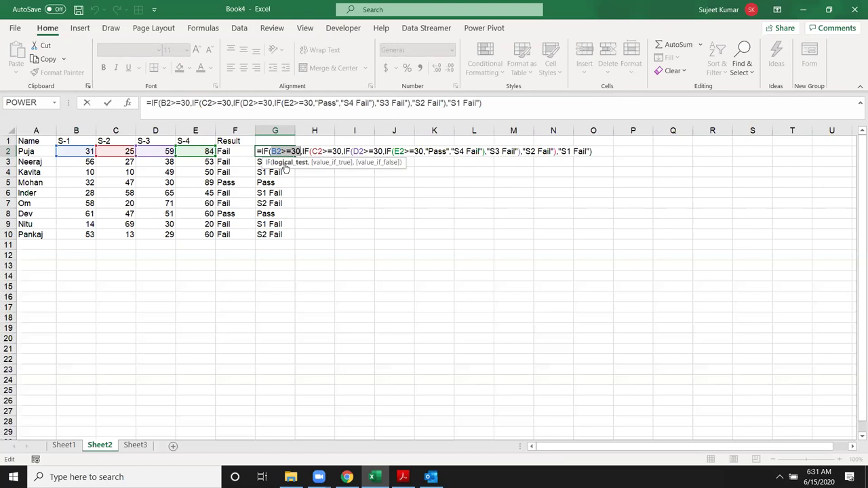
left_click(316, 151)
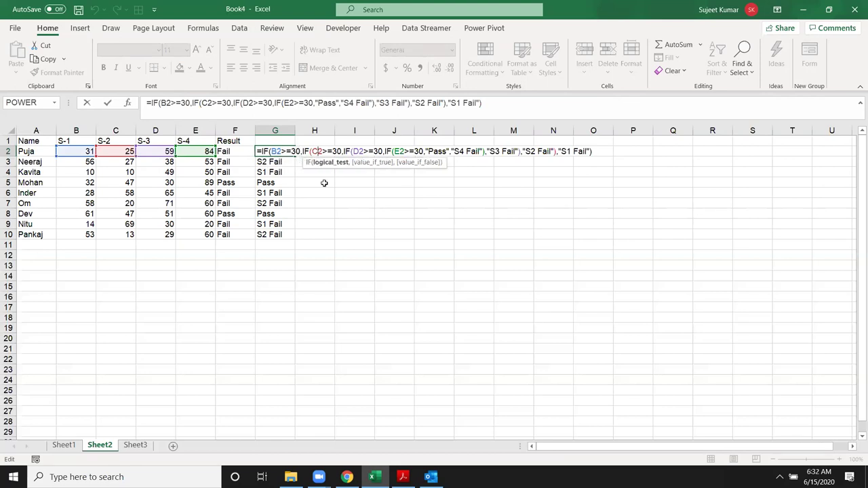
left_click(357, 152)
left_click(402, 151)
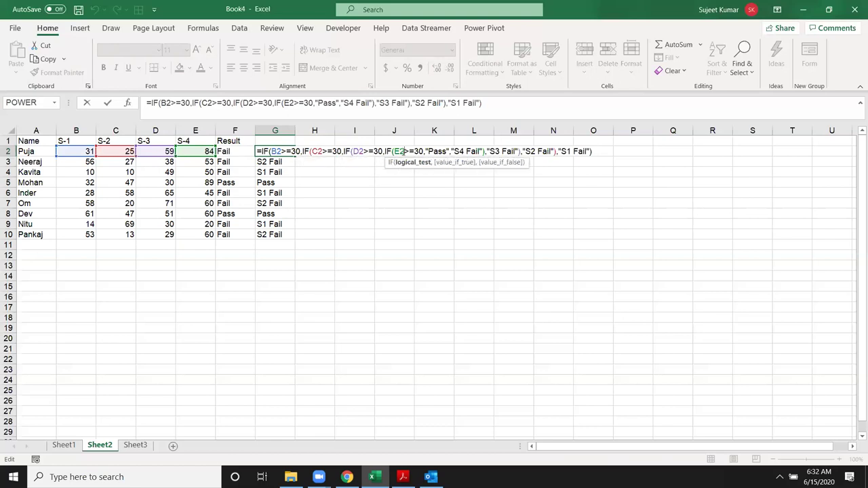
left_click(438, 152)
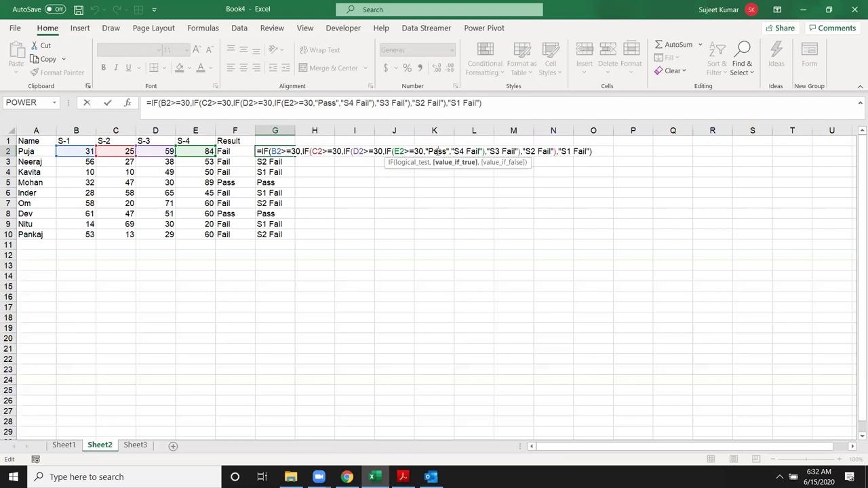
left_click(464, 151)
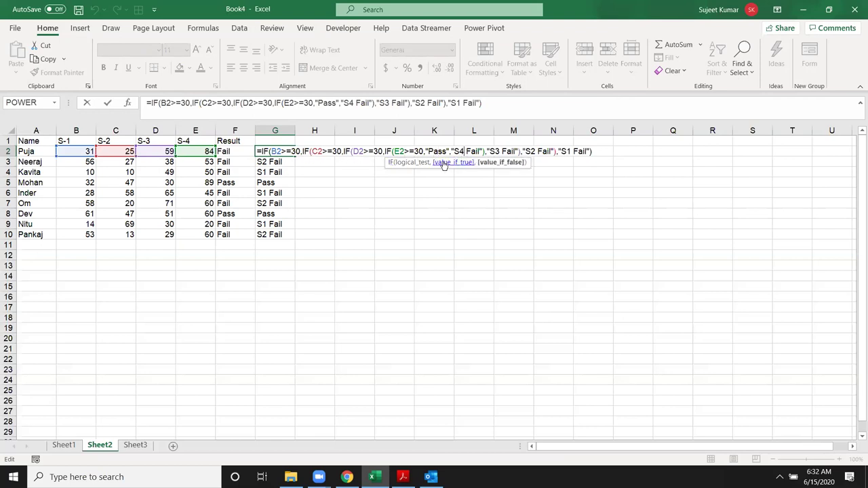
left_click(356, 151)
left_click_drag(356, 152, 386, 152)
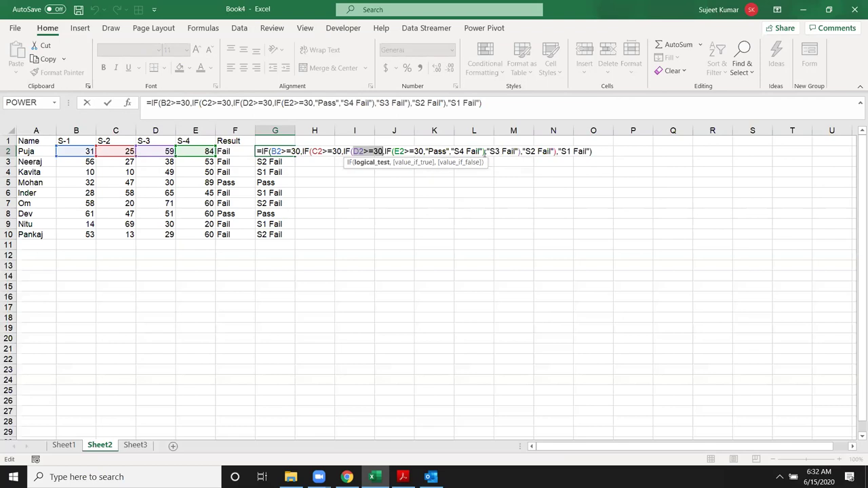
left_click(282, 151)
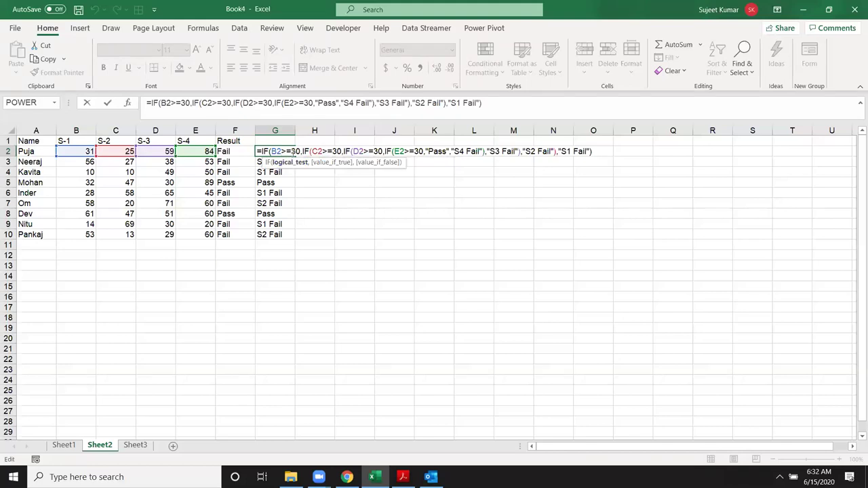
left_click_drag(302, 151, 557, 153)
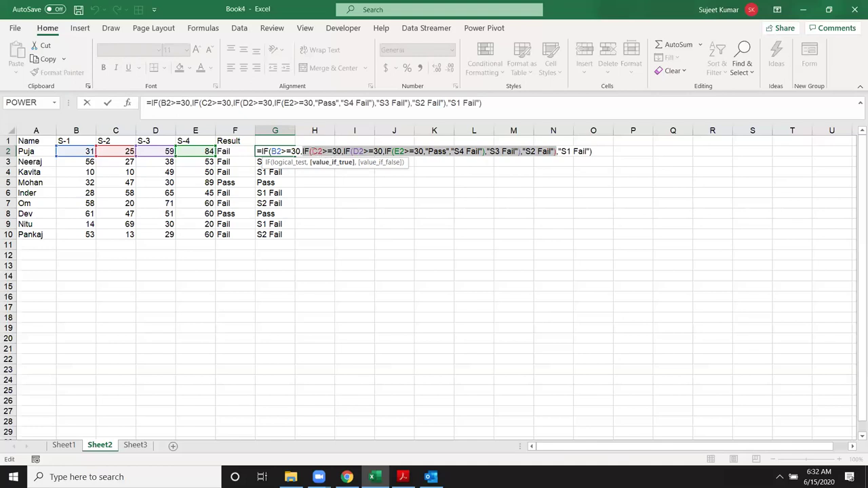
left_click(313, 151)
left_click_drag(345, 152, 521, 165)
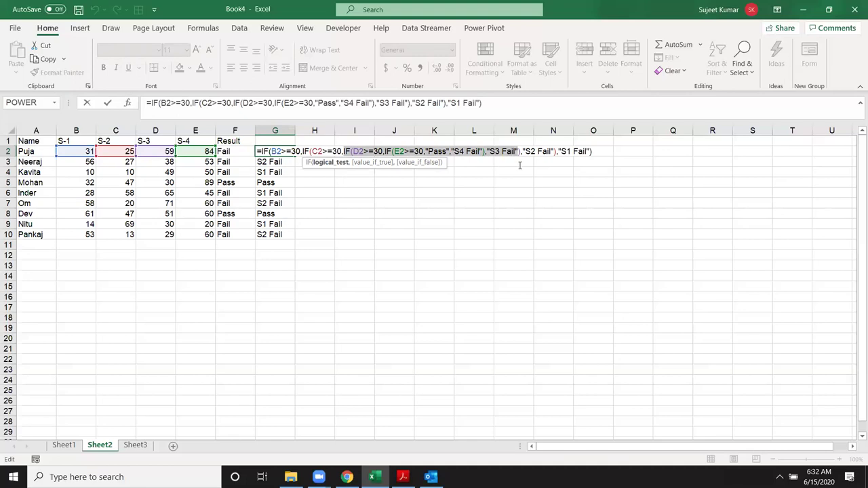
left_click_drag(520, 165, 521, 166)
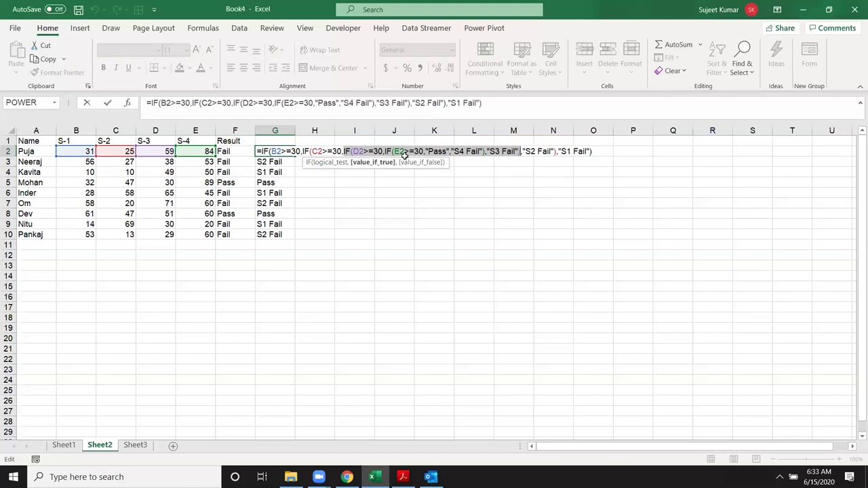
left_click(364, 152)
left_click_drag(352, 152, 383, 151)
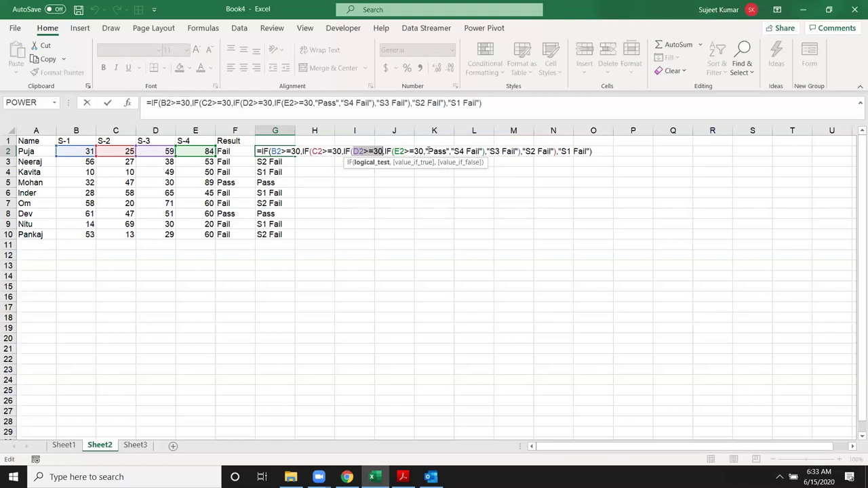
left_click_drag(385, 151, 485, 154)
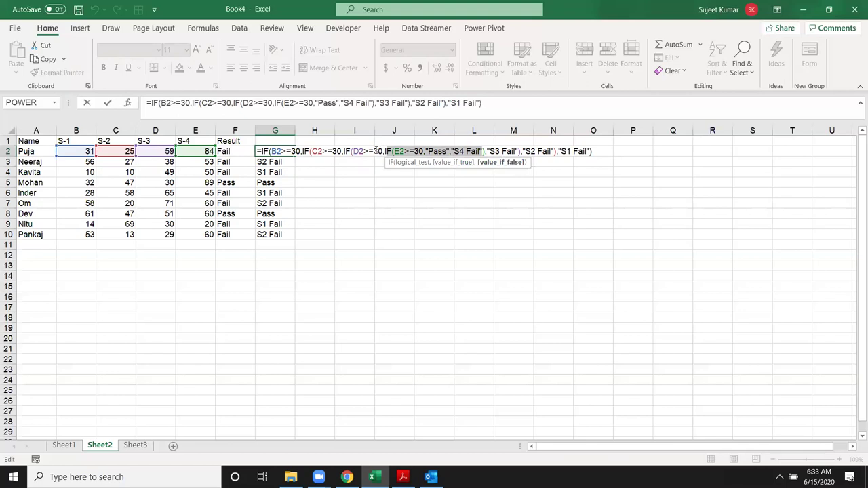
left_click(405, 151)
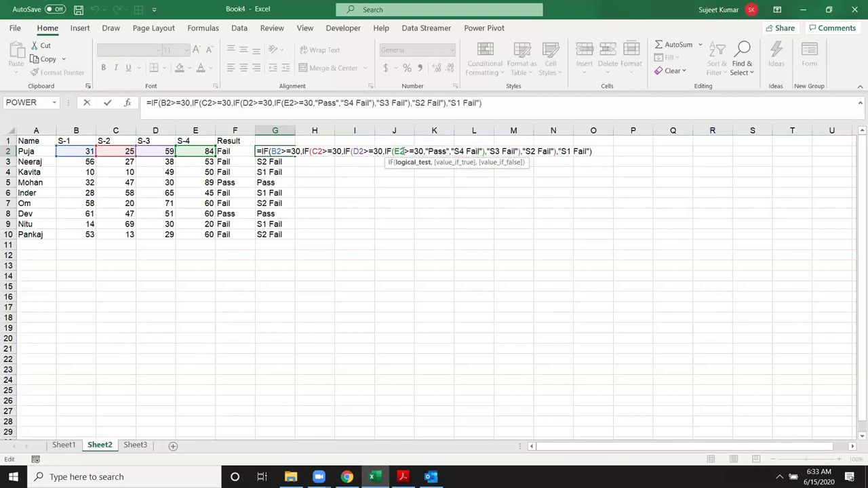
key("Return")
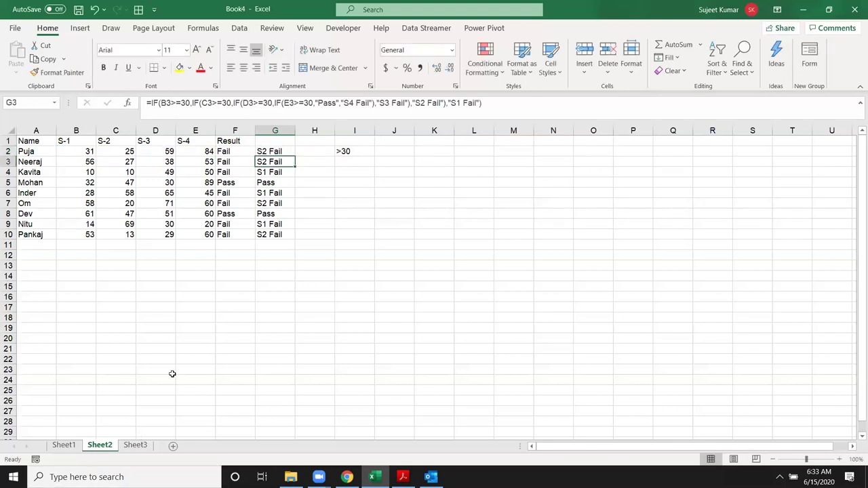
left_click(274, 149)
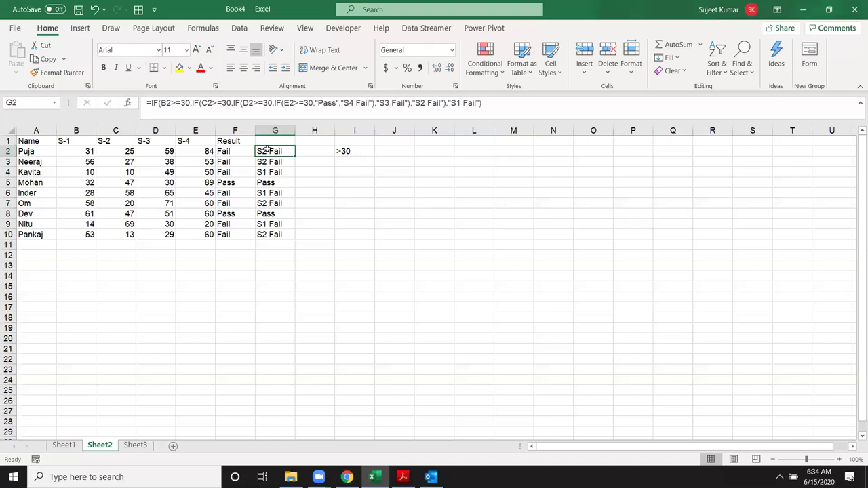
On Sheet3, enter the heading Name in A6 and a student's name in A7.
left_click(135, 446)
left_click(29, 197)
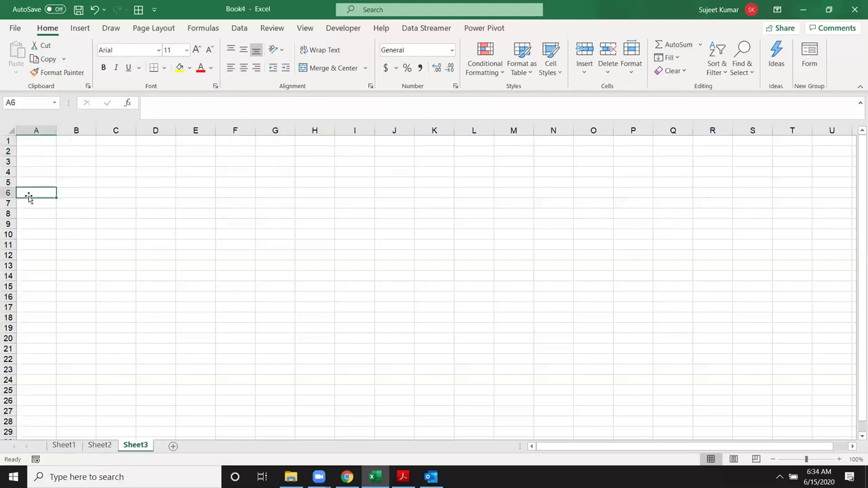
type("Nm")
key("BackSpace")
type("ame")
key("Return")
type("Puja")
key("Return")
Enter the headings PAN, DL, Voter, PASS, UID and staus across B6:G6.
key("Up")
key("Up")
key("Right")
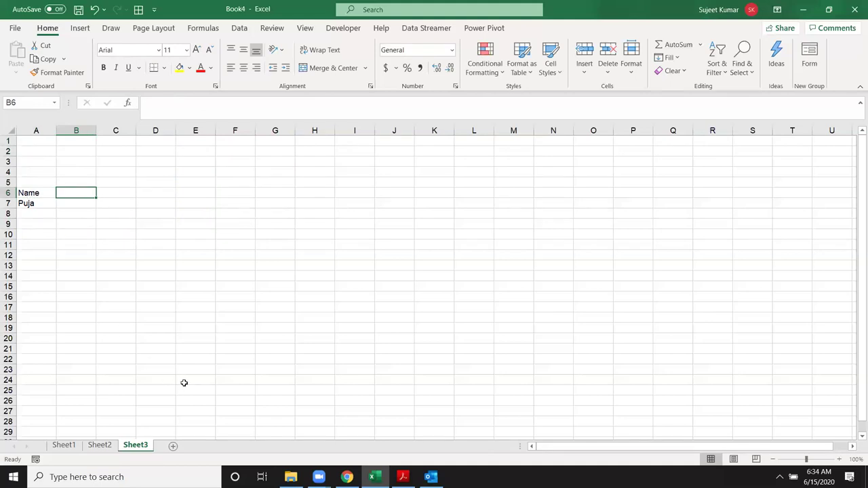
type("PAN")
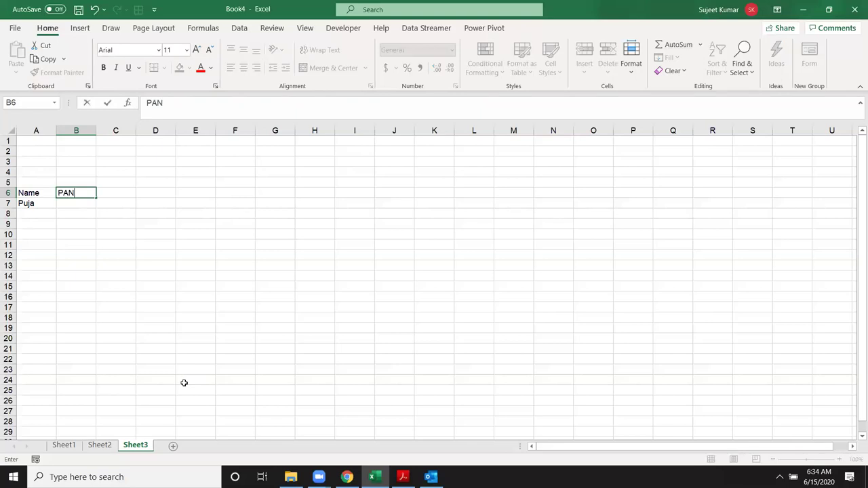
key("Tab")
type("DL")
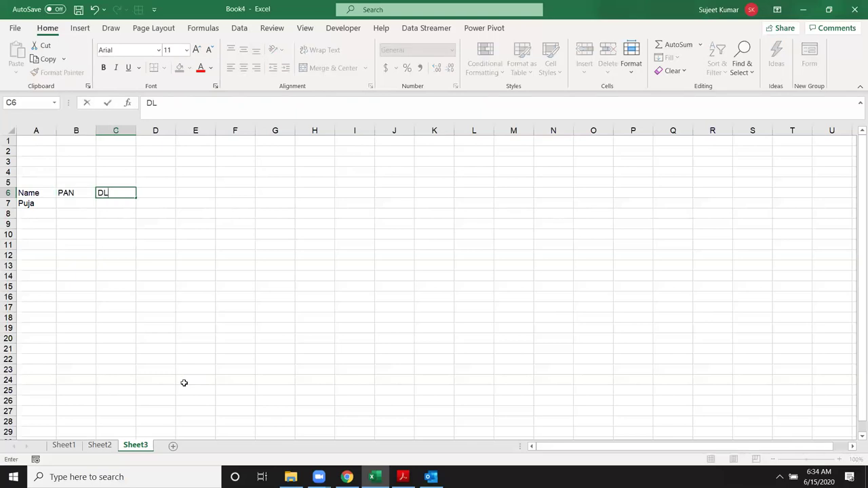
key("Tab")
type("Voter")
key("Tab")
type("PASS")
key("Tab")
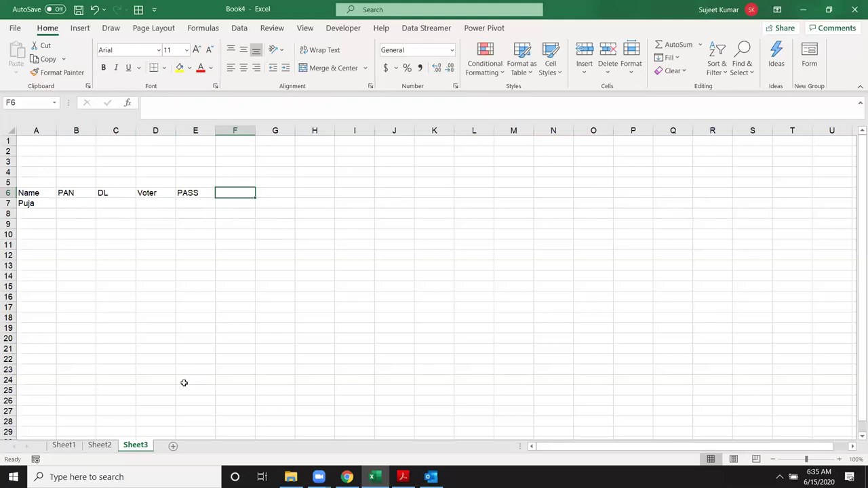
type("UID")
key("Tab")
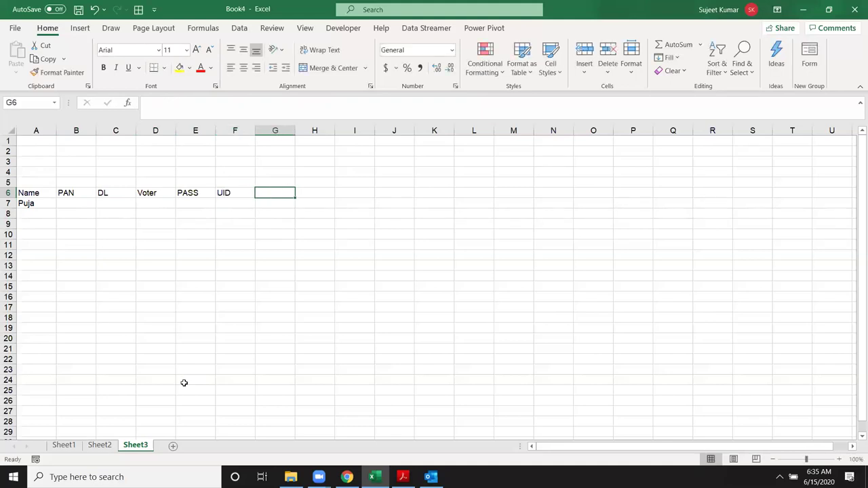
type("staus")
key("Return")
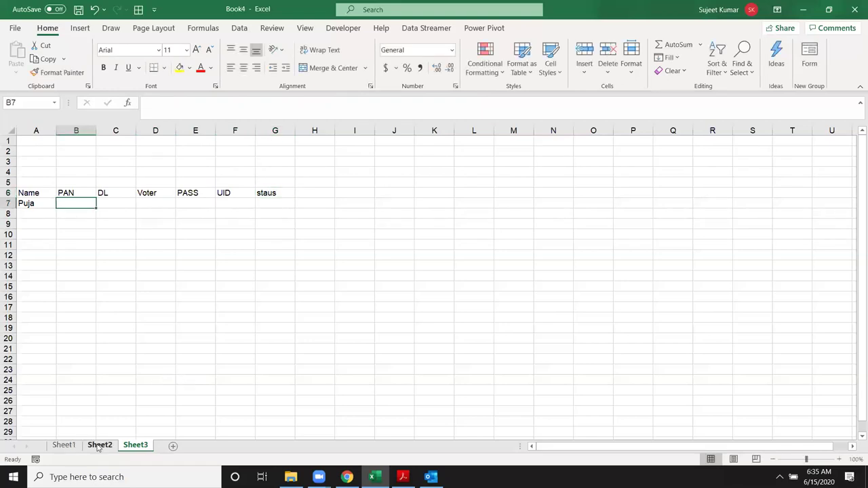
Check Sheet2's row 3 scores, then return to Sheet3 and select B7:F7.
left_click(99, 447)
mouse_move(80, 162)
left_mouse_down()
mouse_move(204, 154)
mouse_move(211, 171)
left_mouse_up()
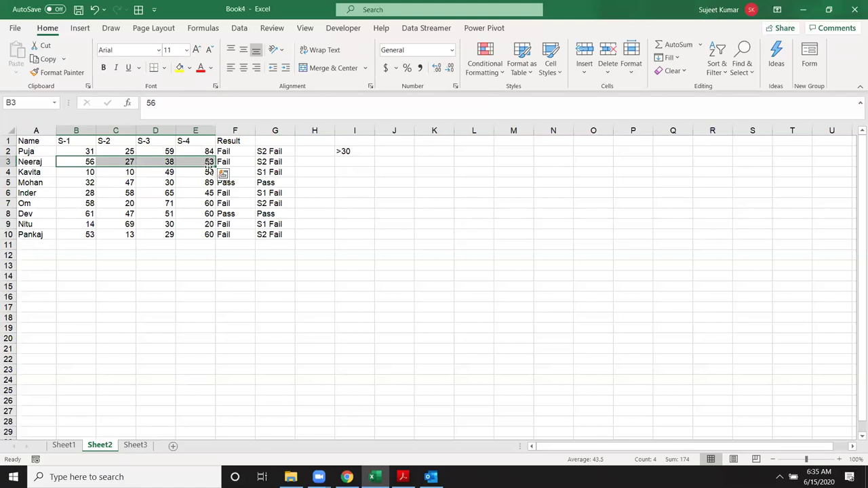
left_click(135, 445)
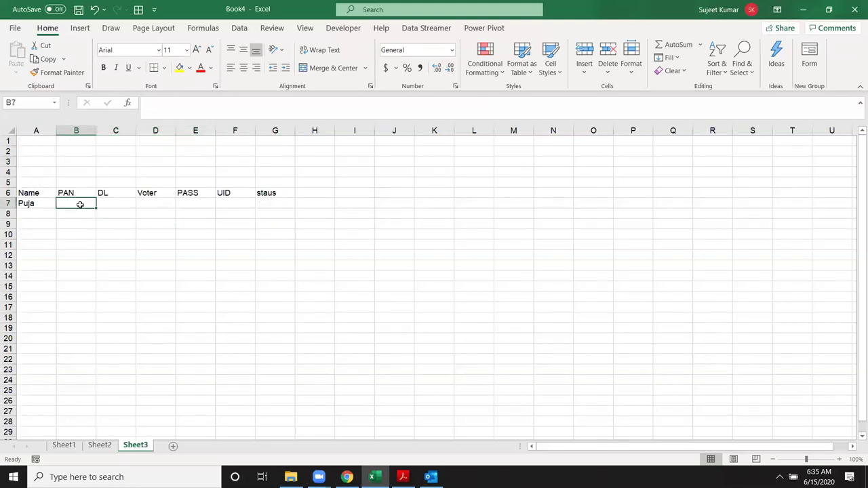
left_click_drag(78, 204, 221, 208)
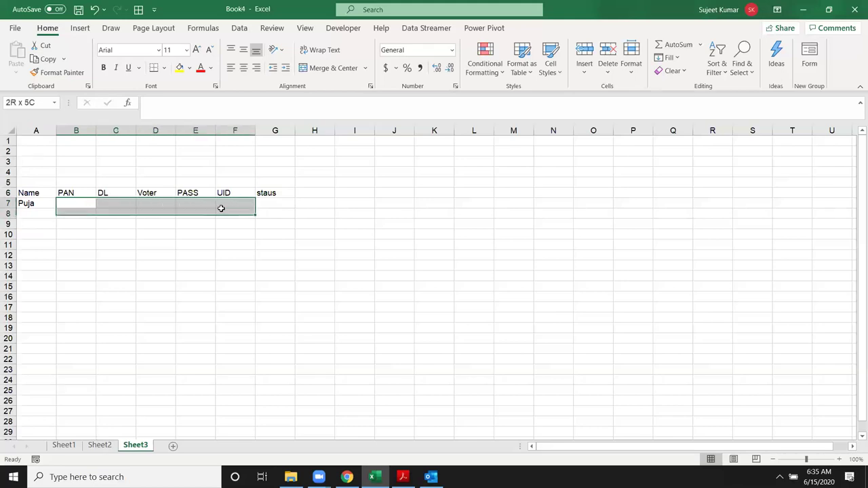
left_click_drag(221, 208, 221, 203)
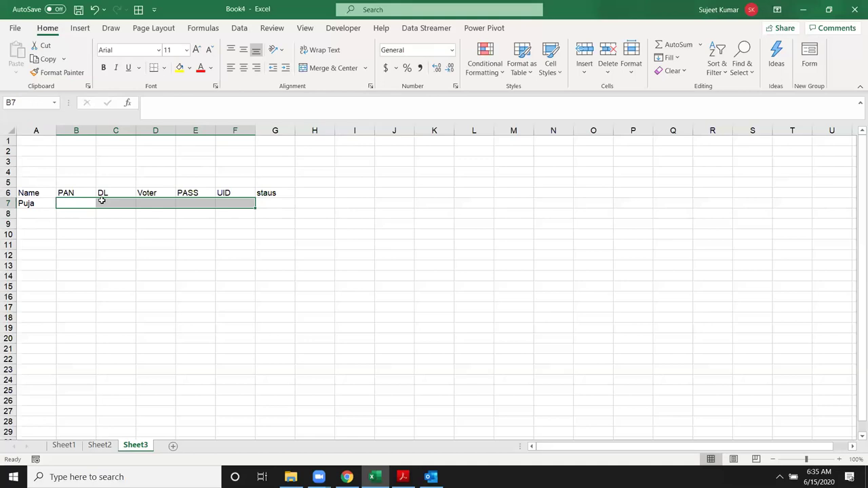
Enter Y under DL in C7 and under PASS in E7.
left_click(127, 205)
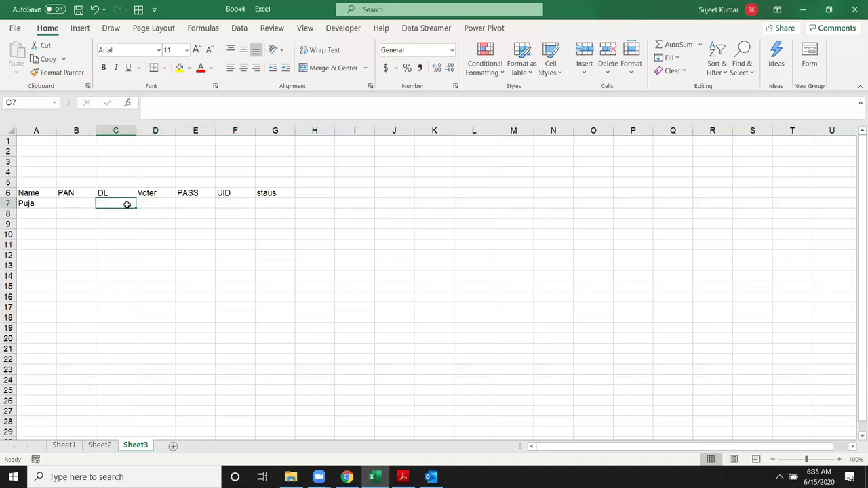
type("Y")
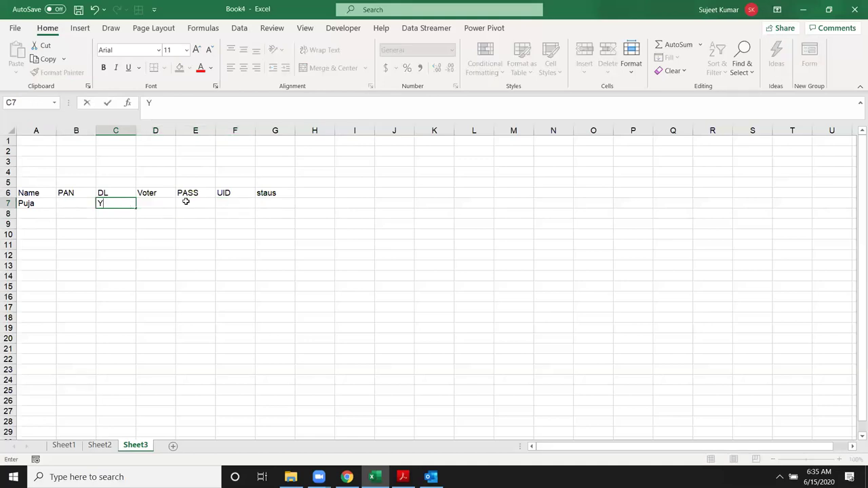
left_click(187, 201)
type("Y")
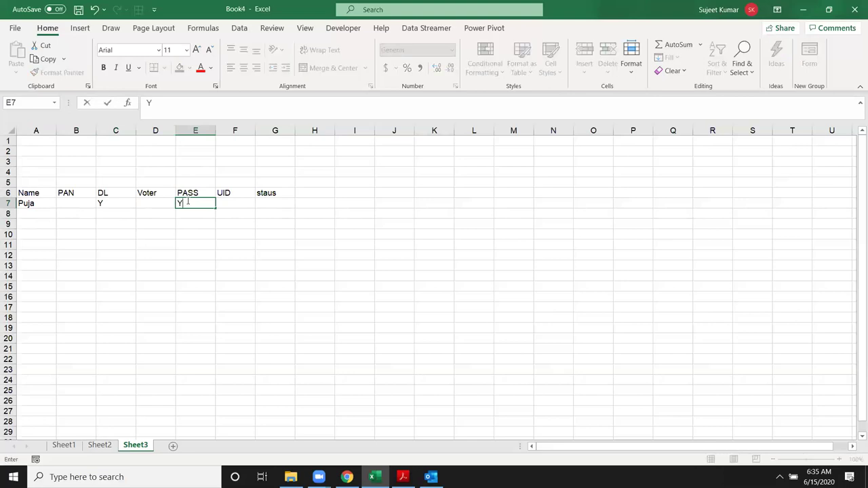
key("Return")
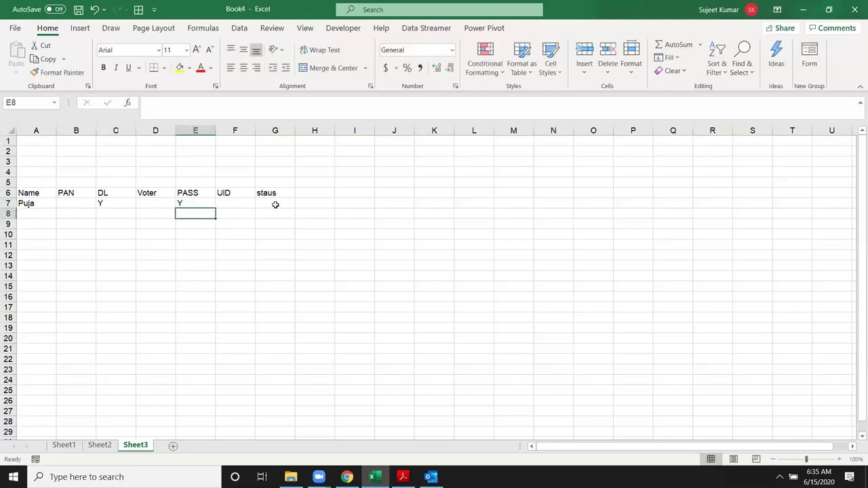
Start an OR formula in G7.
left_click(276, 205)
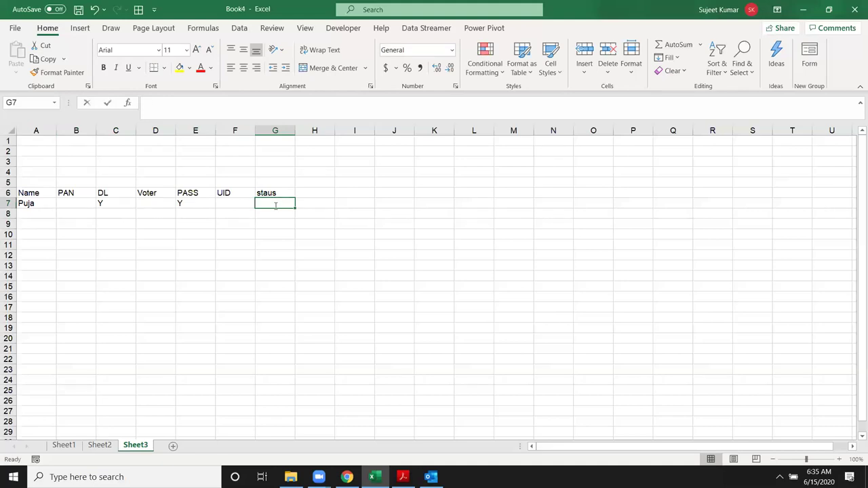
type("=or")
key("Tab")
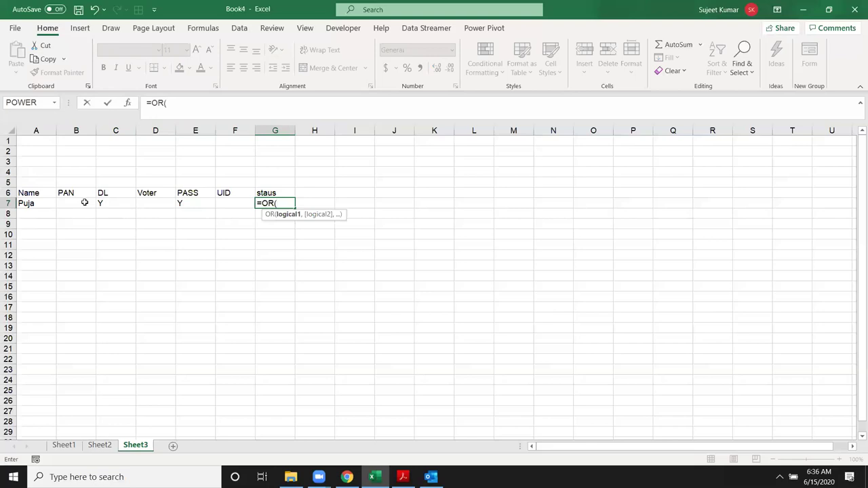
Complete G7 as =OR(B7="Y",C7="y",D7="y",E7="y",F7="y").
left_click(85, 202)
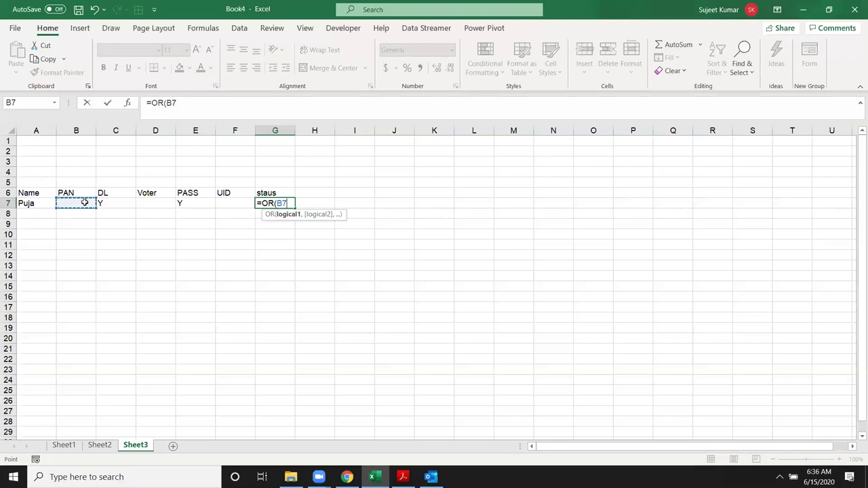
type("=")
type("\"Y")
type("\",")
left_click(102, 202)
type("=\"y\",")
left_click(157, 202)
type("=\"y\",")
left_click(180, 202)
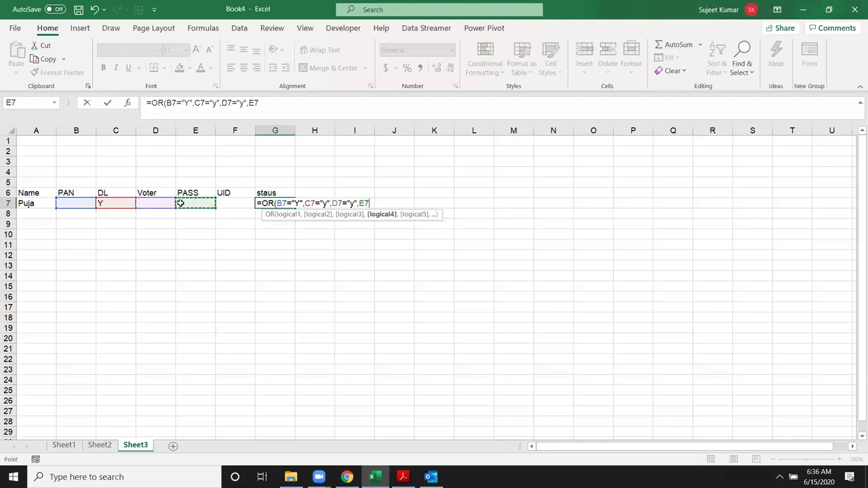
type("=\"y\",")
left_click(235, 204)
type("=\"y\",F7=\"y\")")
key("Return")
Test the OR result by clearing the Y entries in row 7, then undo the deletion.
key("Up")
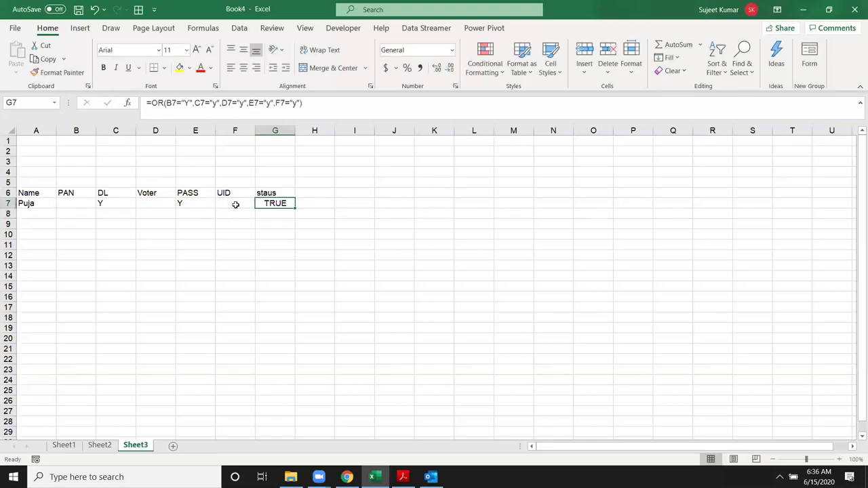
key("Left")
key("Left")
key("Delete")
key("Left")
key("Left")
key("Left")
key("Right")
key("Delete")
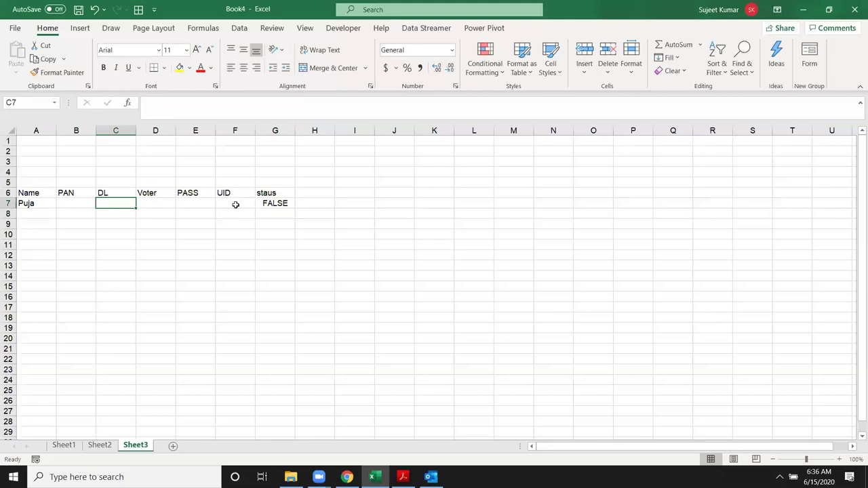
key("ctrl+z")
key("ctrl+z")
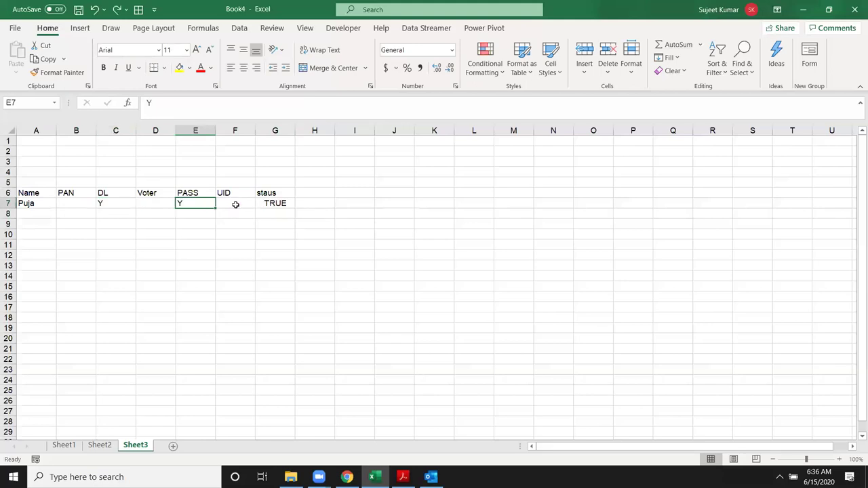
Wrap G7's OR test in IF returning "OK" or "Pending", and begin an IF in H7.
left_click(267, 204)
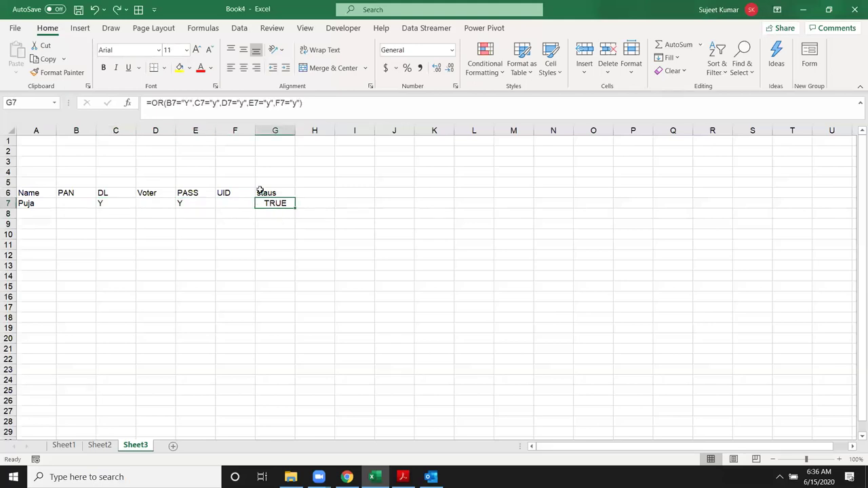
left_click(154, 103)
type("IF(")
left_click(321, 105)
type(",\"OK\",\"Pe")
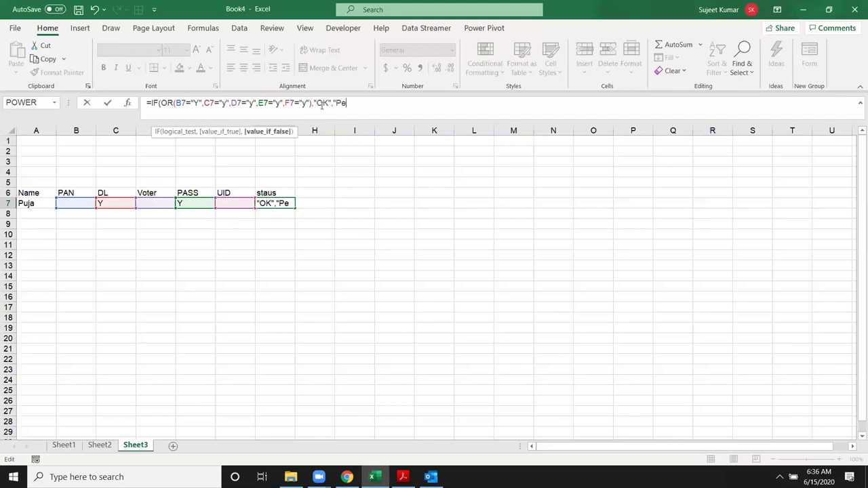
type("nding")
type("\")")
key("Return")
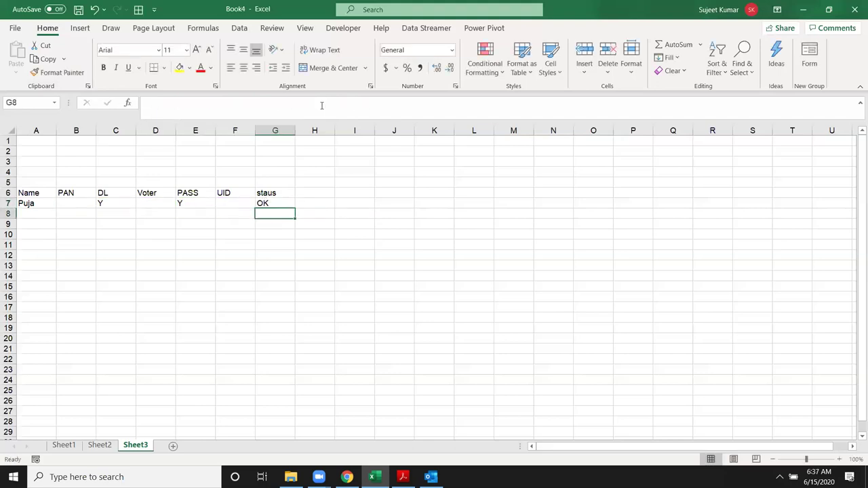
key("Up")
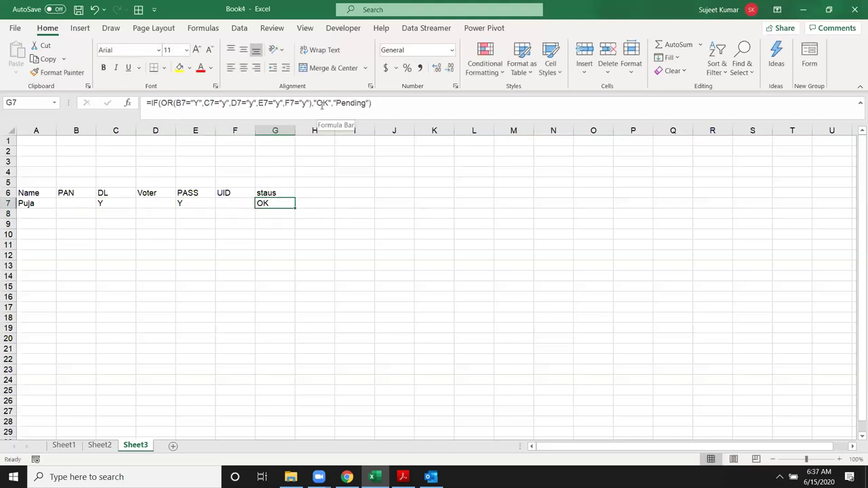
key("Right")
type("=")
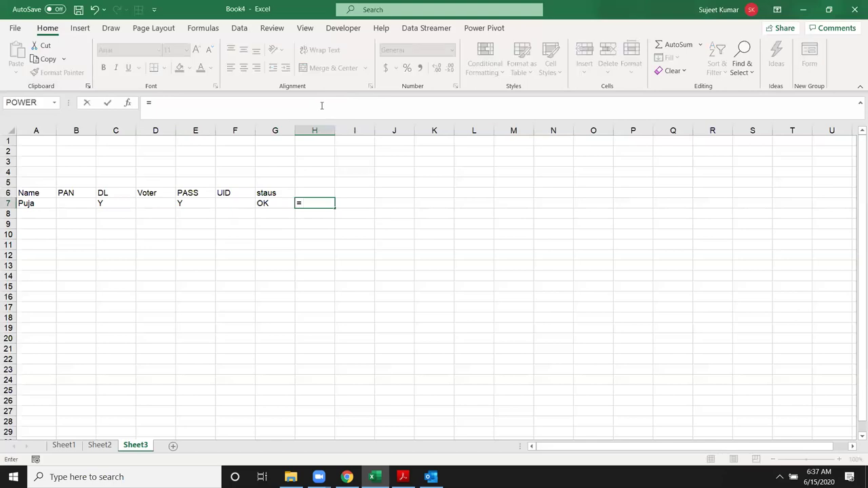
type("if")
Build H7's nested IF so B7="y" or C7="y" returns "OK".
key("Tab")
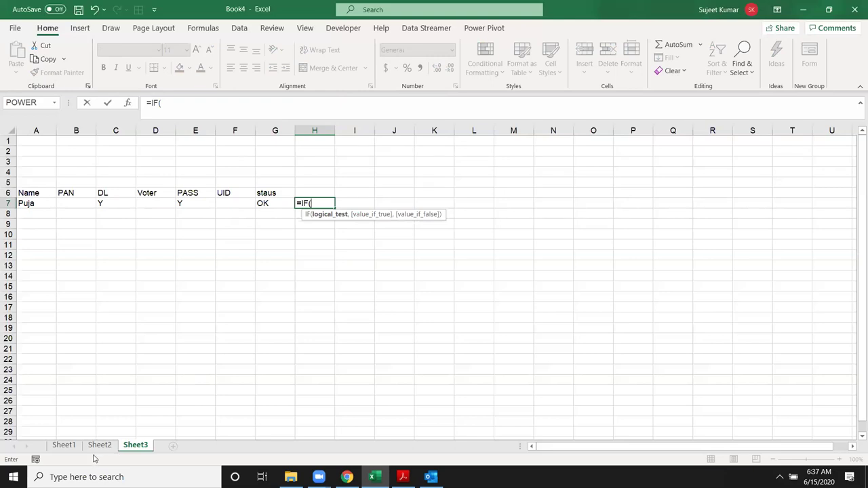
left_click(71, 203)
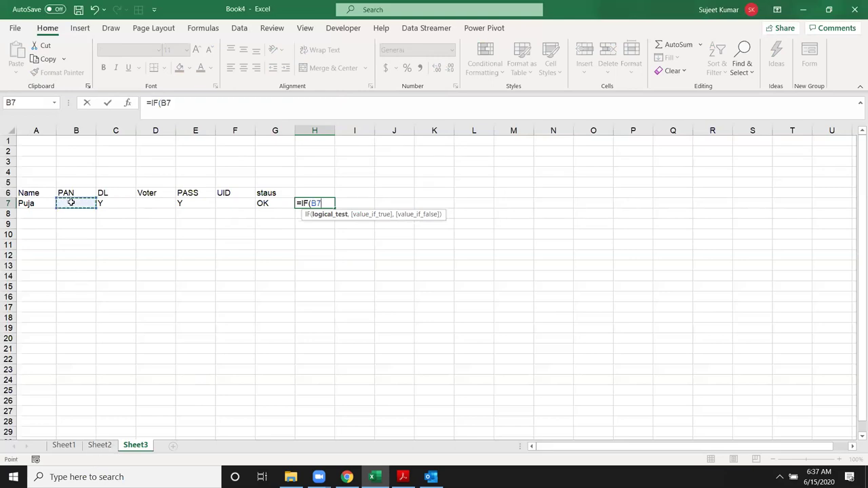
type("=\"")
type("y\",\"OK\"")
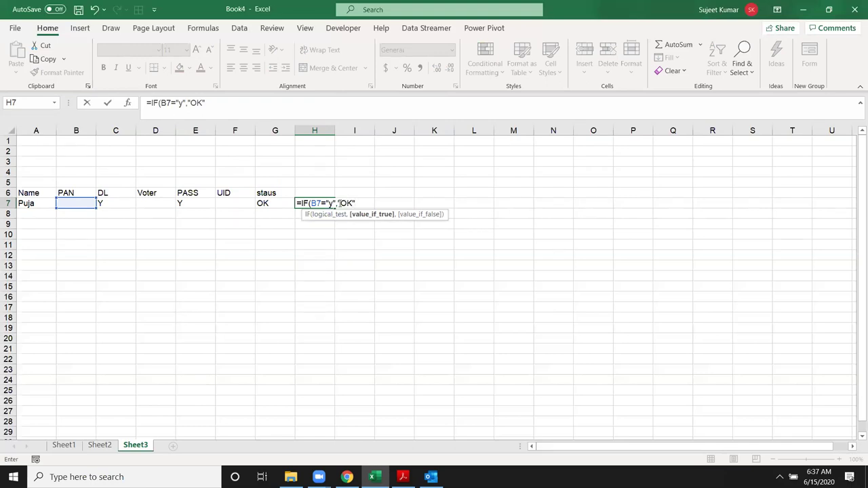
type(",if")
key("Tab")
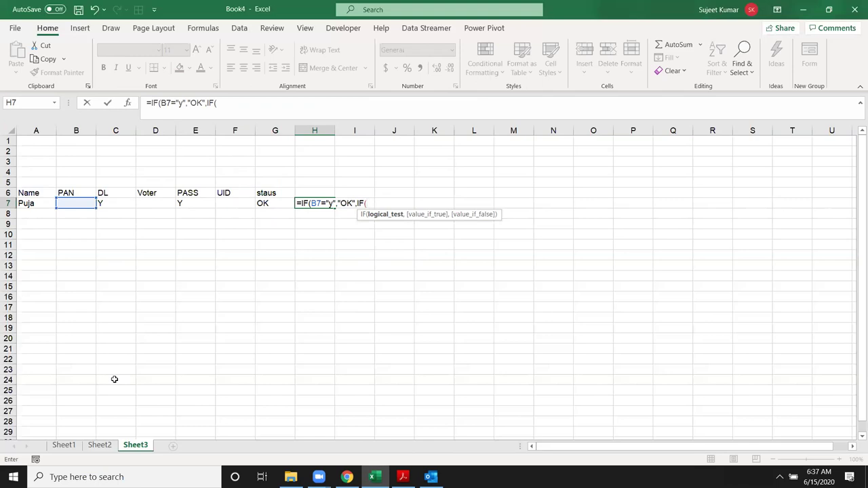
left_click(118, 203)
type("=\"y\",")
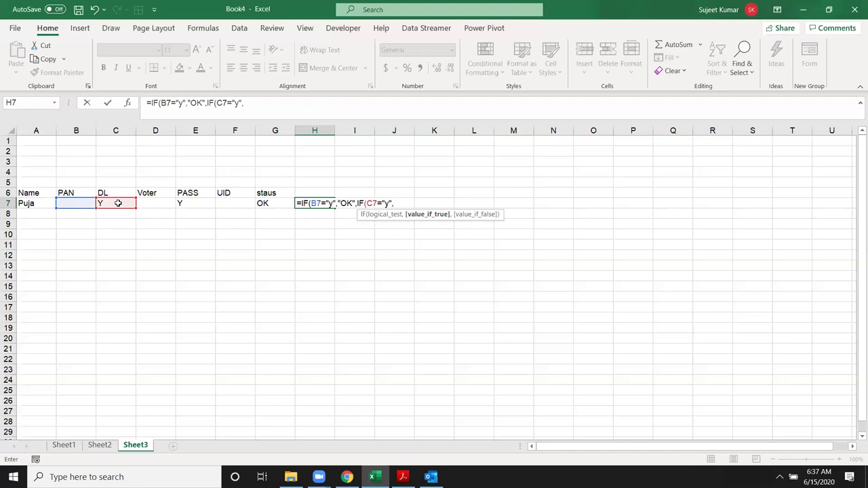
type("\"OK\"")
type(",")
Fix the stray reference and add nested IF tests for D7 and E7 equal to "y".
left_click(160, 203)
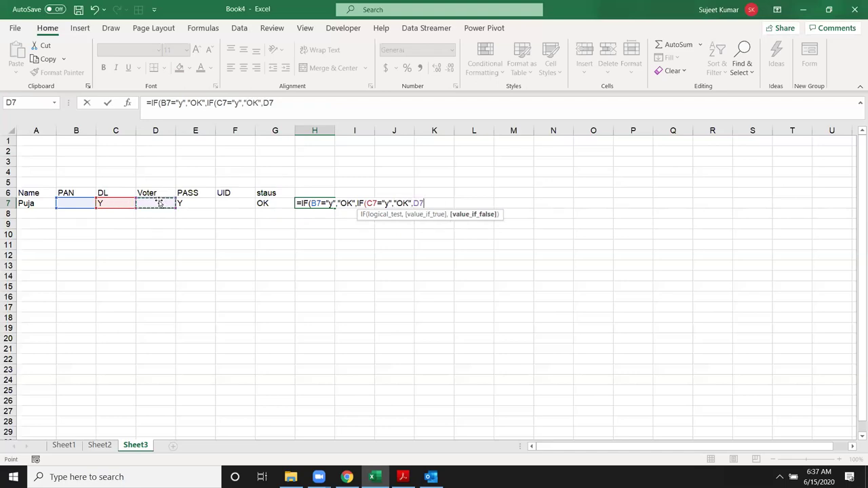
key("BackSpace")
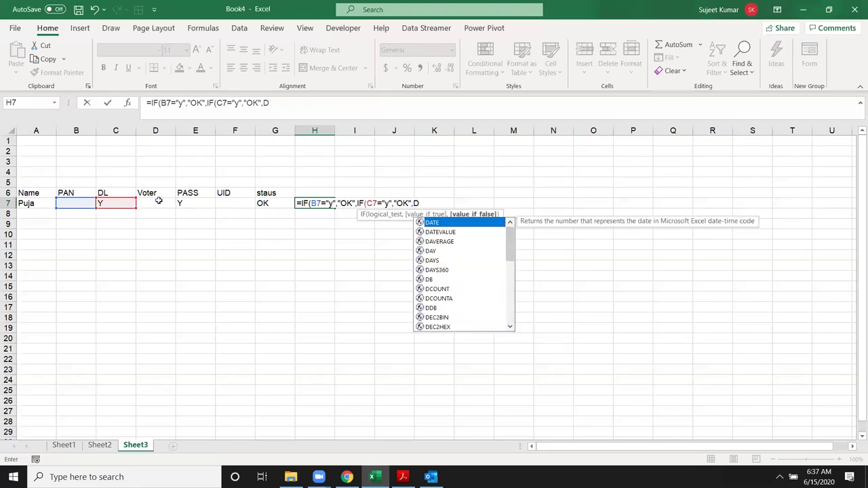
key("BackSpace")
type("IF(")
left_click(159, 202)
type("=\"y\",\"")
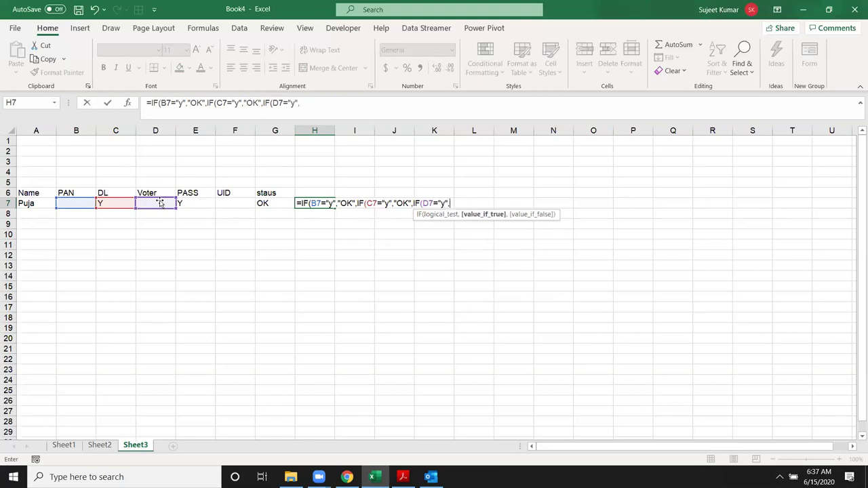
type("OK\"")
type(",IF(")
left_click(192, 205)
type("=\"y\",\"OK\",IF(")
Finish with F7="y" returning "OK", else "Pending", and accept Excel's formula correction.
left_click(234, 205)
type("=\"ok")
key("BackSpace")
key("BackSpace")
type("y\",\"OK\",IF(E7=\"y\",\"OK\",IF(F7=\"y\",\"OK")
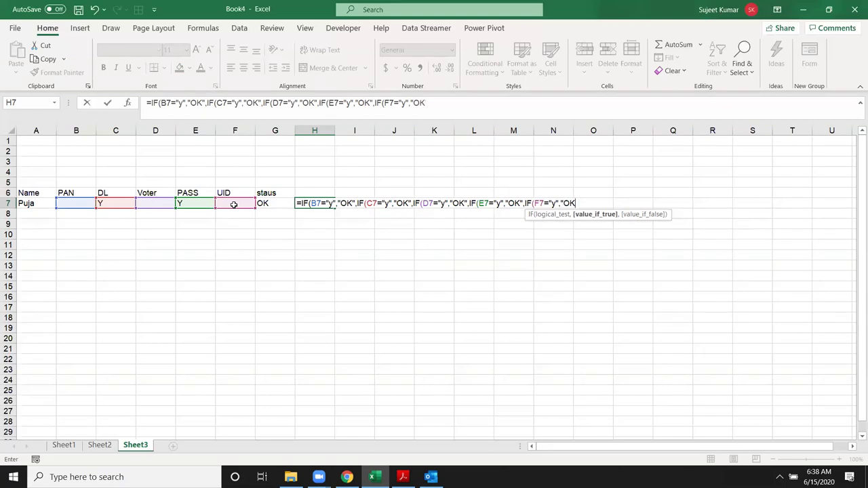
type("\",\"Pending\")")
key("Return")
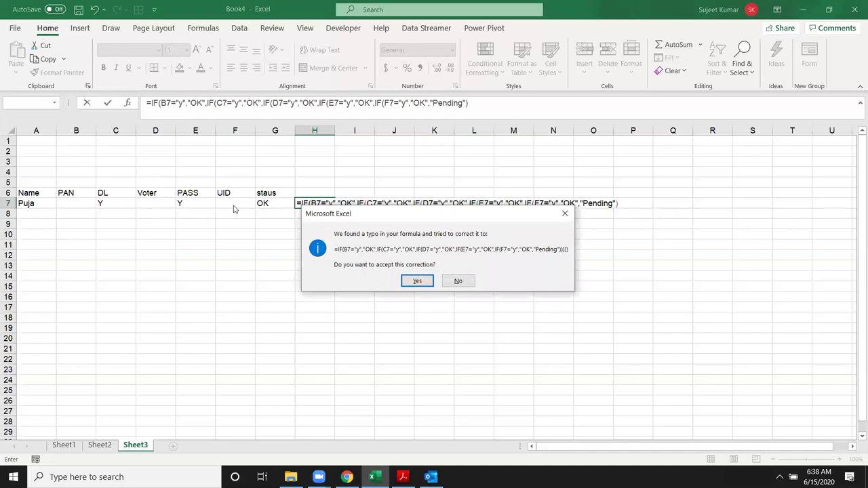
key("Return")
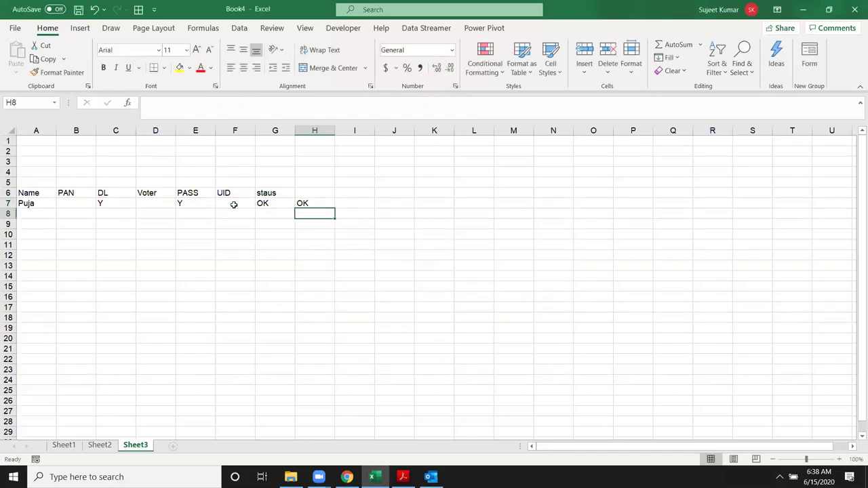
key("Up")
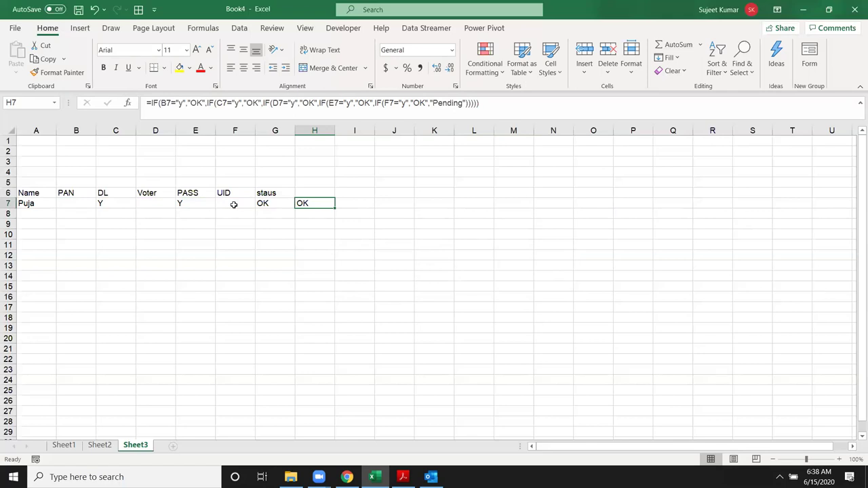
key("Left")
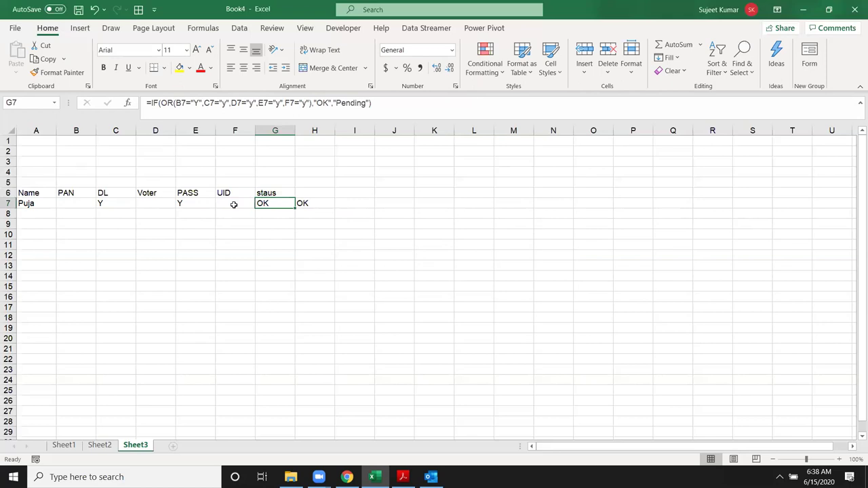
key("Left")
key("Left")
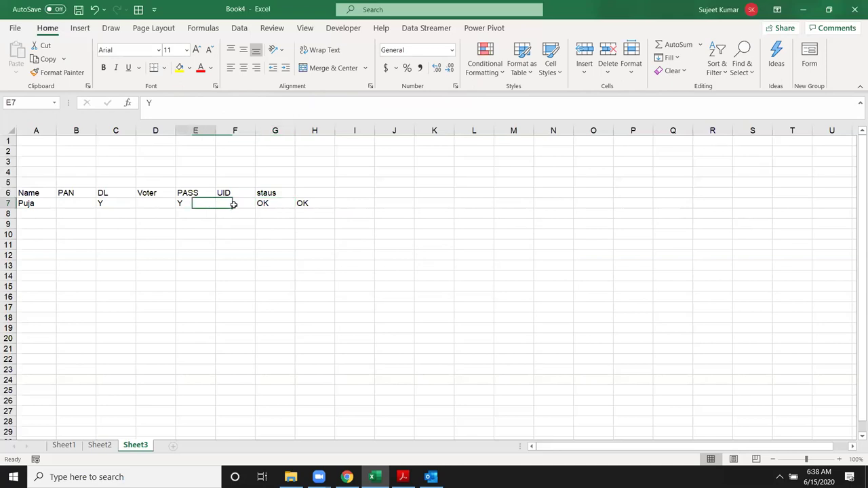
key("Left")
key("Left")
key("Left")
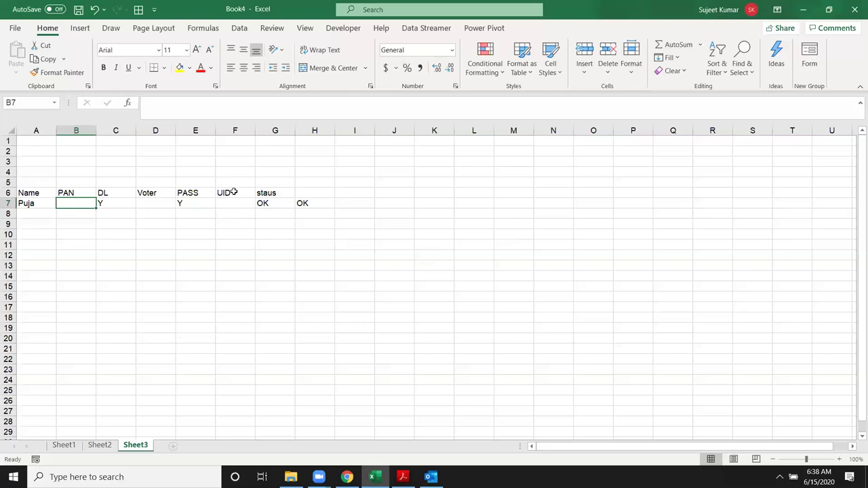
Highlight the PAN cell B7 in yellow and enter Y in it.
left_click(179, 68)
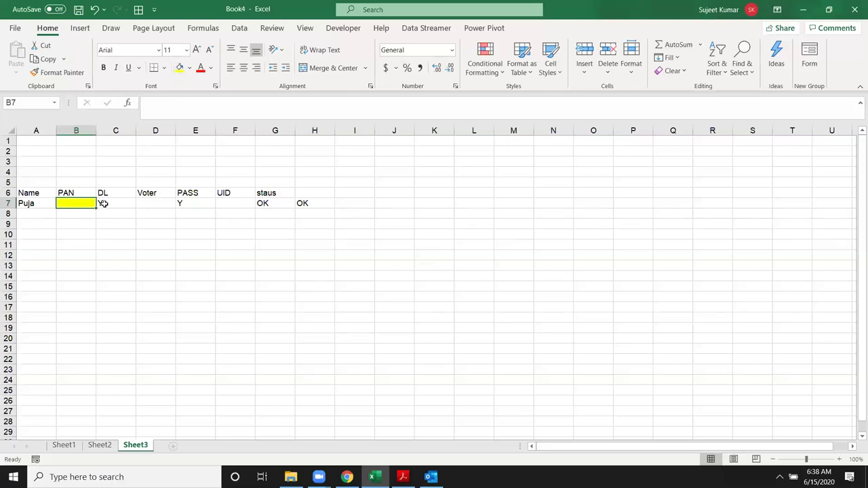
left_click_drag(102, 203, 197, 204)
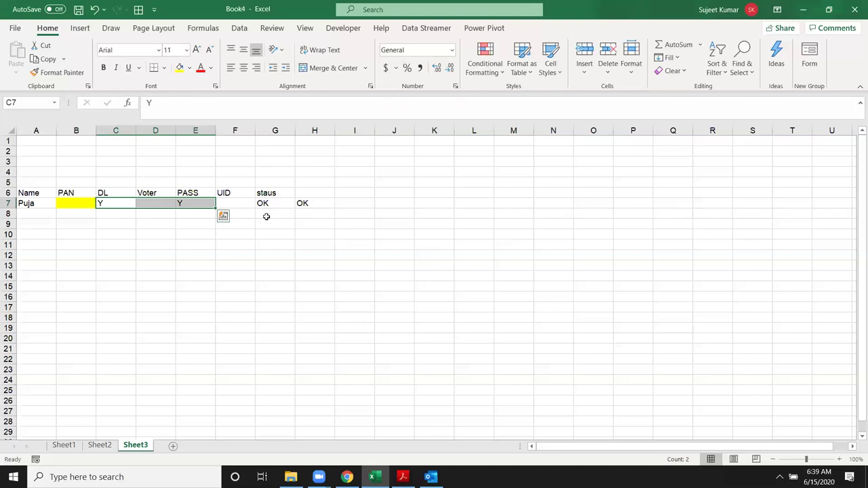
left_click(75, 206)
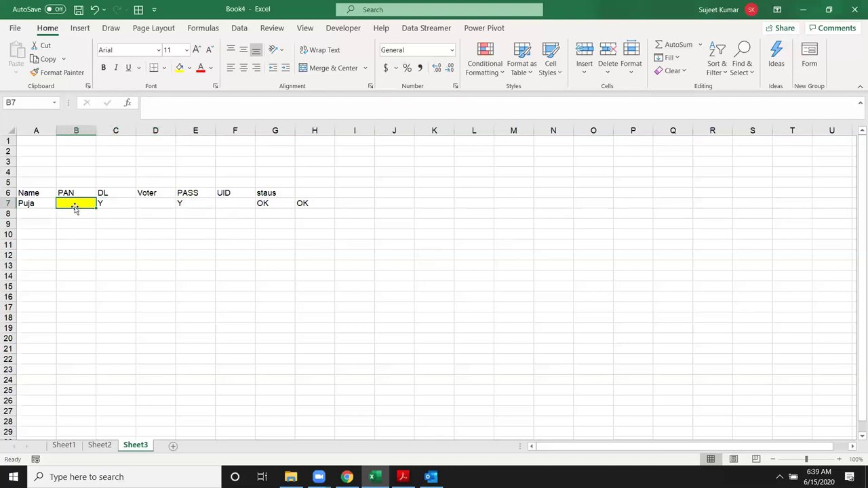
type("Y")
left_click(157, 213)
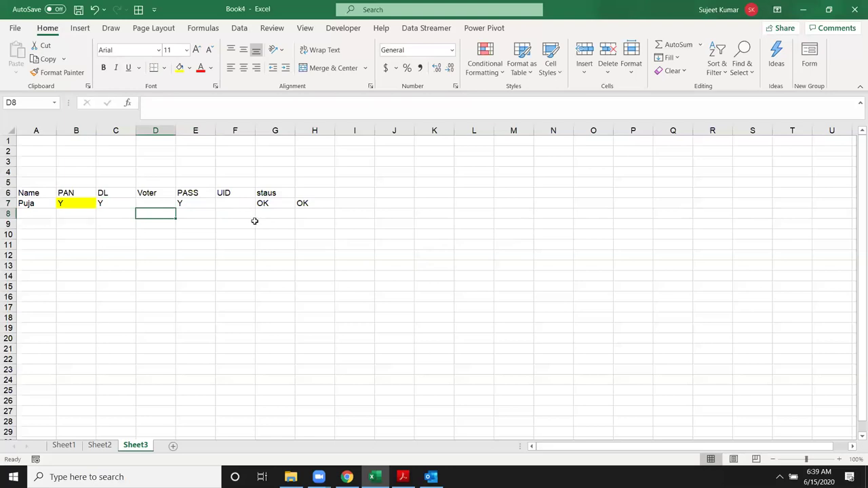
left_click(271, 206)
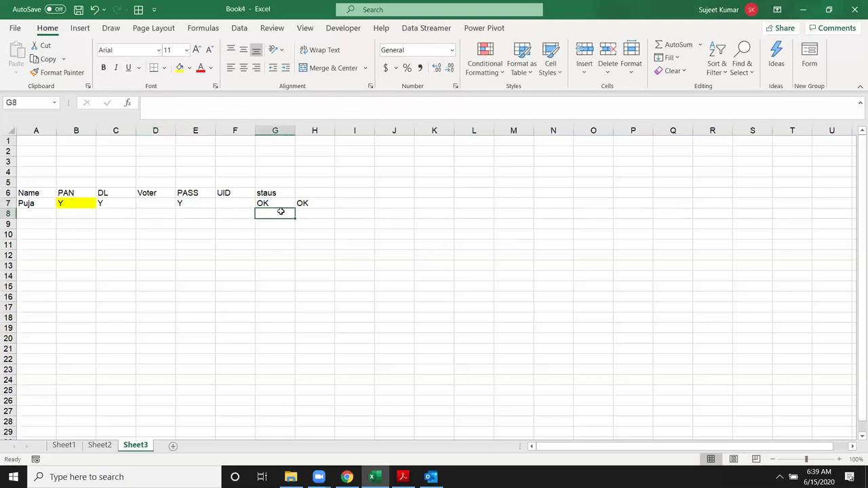
Start the G8 formula as =AND(B7="y", fixing the stray 'dl' typo, and begin the nested OR.
type("=and")
key("Tab")
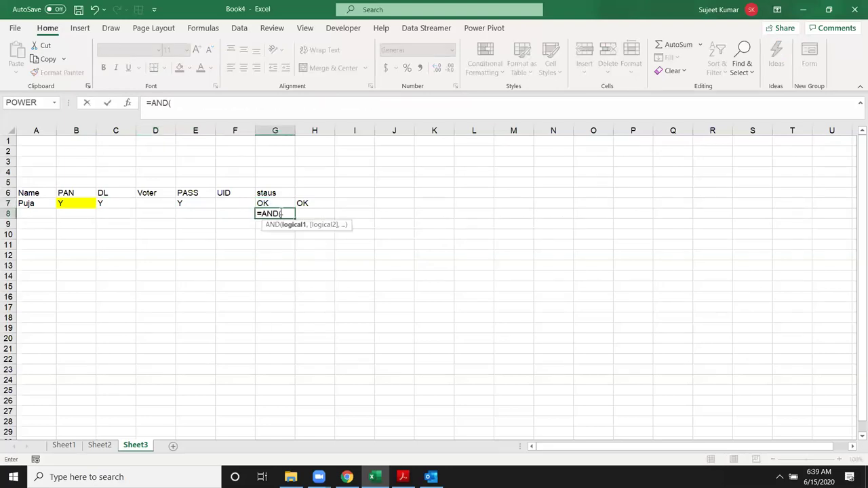
left_click(83, 203)
type("=")
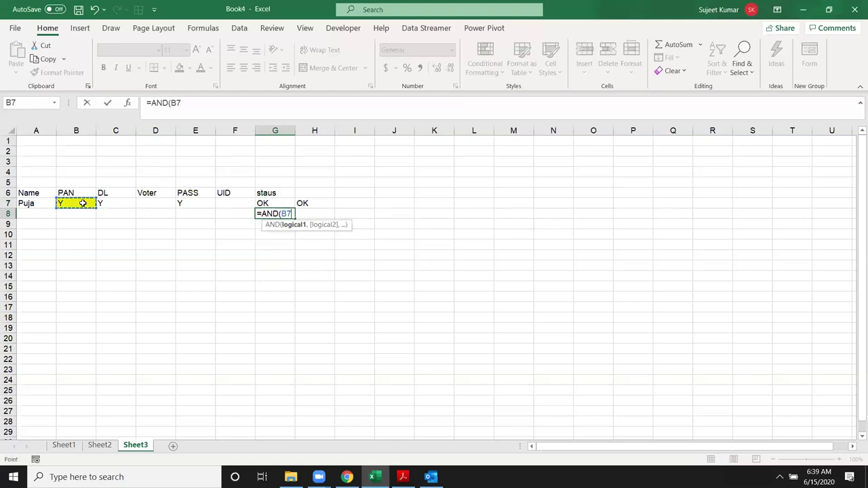
type("\"y\"")
type(",dl")
key("Tab")
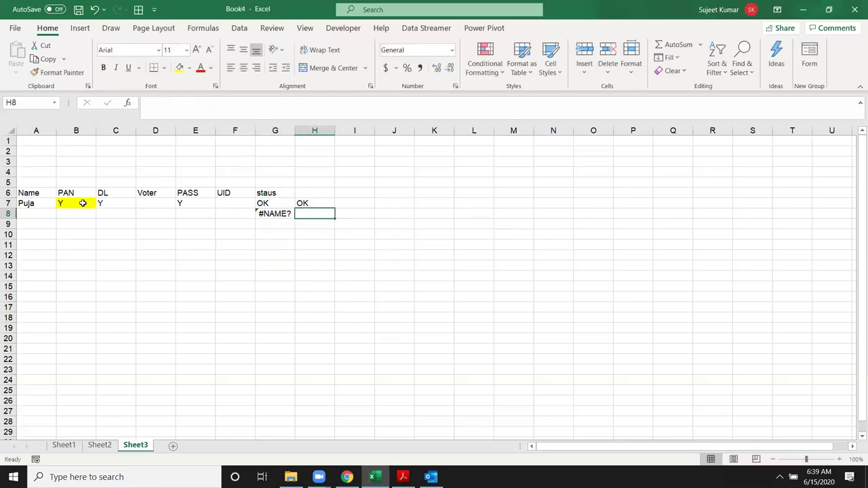
key("Left")
key("F2")
key("BackSpace")
key("BackSpace")
type("o")
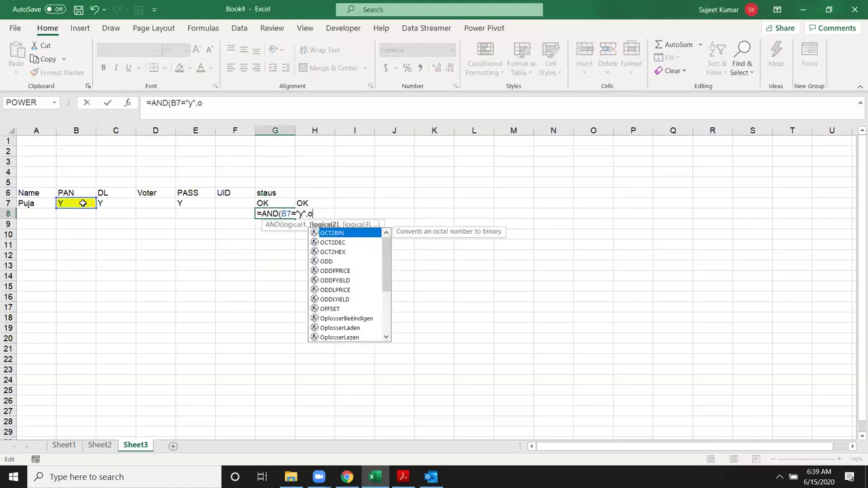
type("r")
key("Tab")
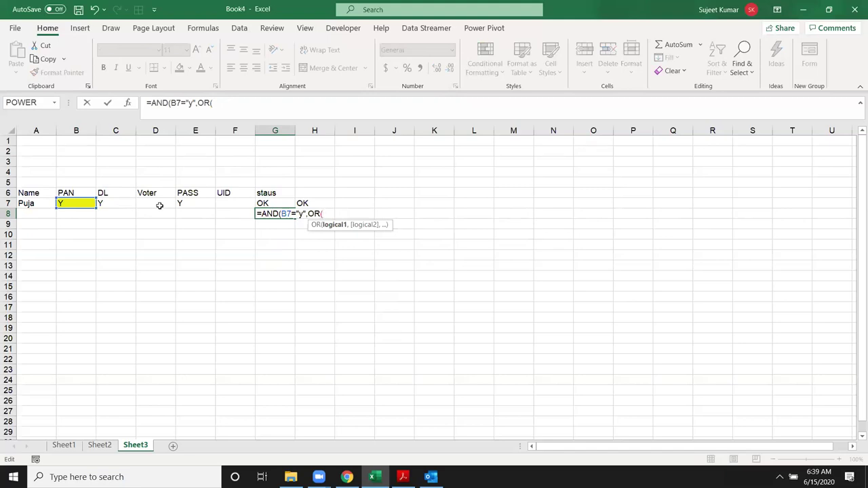
Complete the OR testing C7, D7, E7 and F7 equal to "y"; G8 returns TRUE.
left_click(123, 203)
type("=\"y")
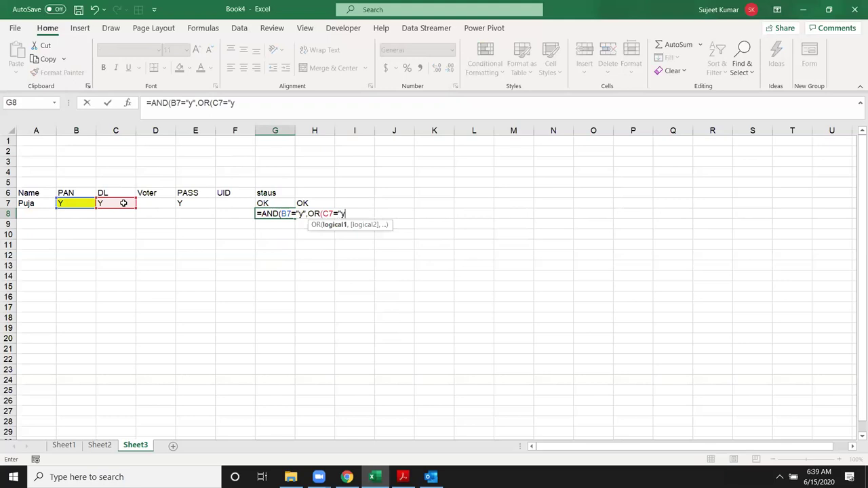
type("\",")
left_click(143, 206)
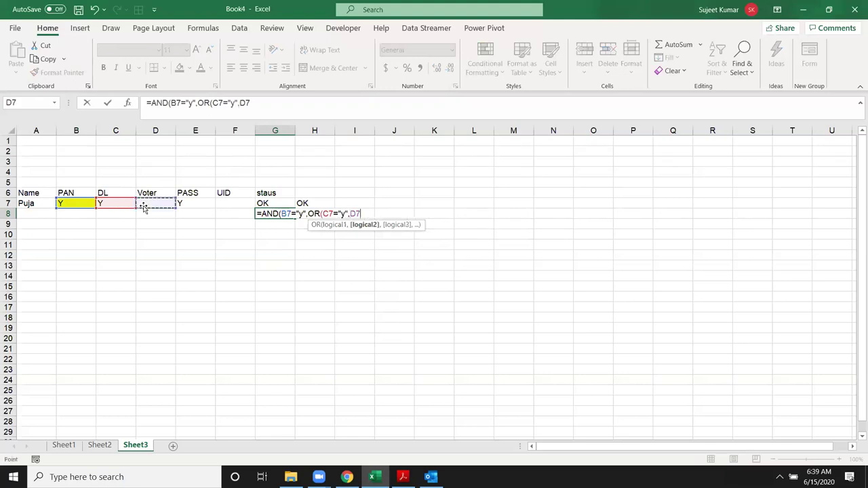
type("=\"y\"")
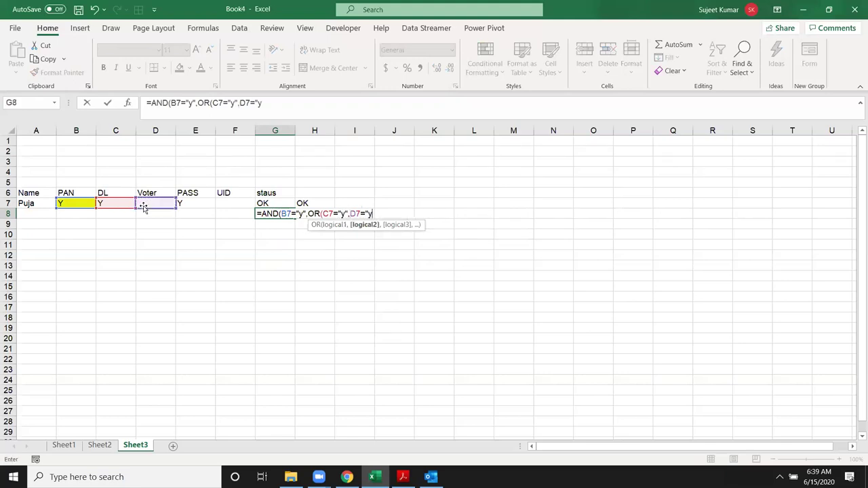
type(",")
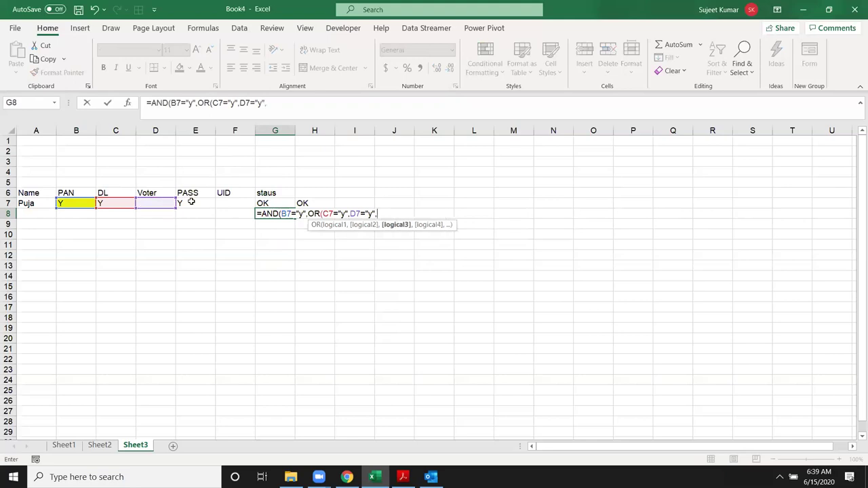
left_click(190, 201)
type("=\"y")
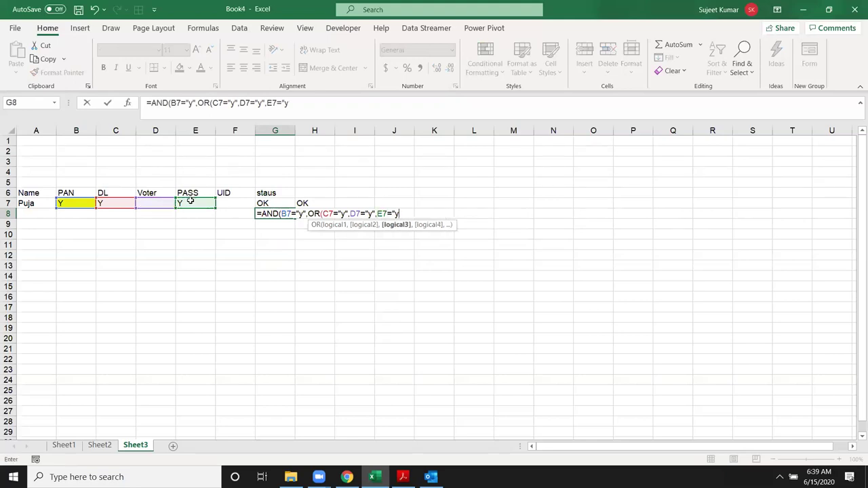
type("\",")
left_click(220, 202)
type("=\"y")
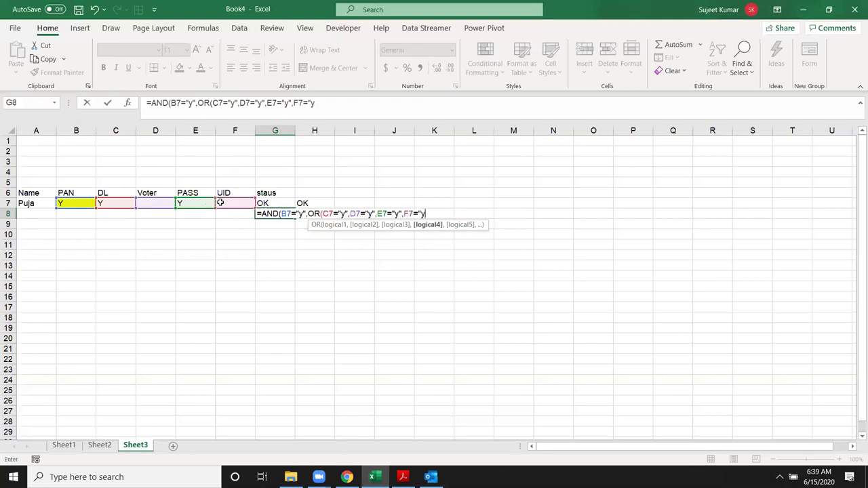
type("\"))")
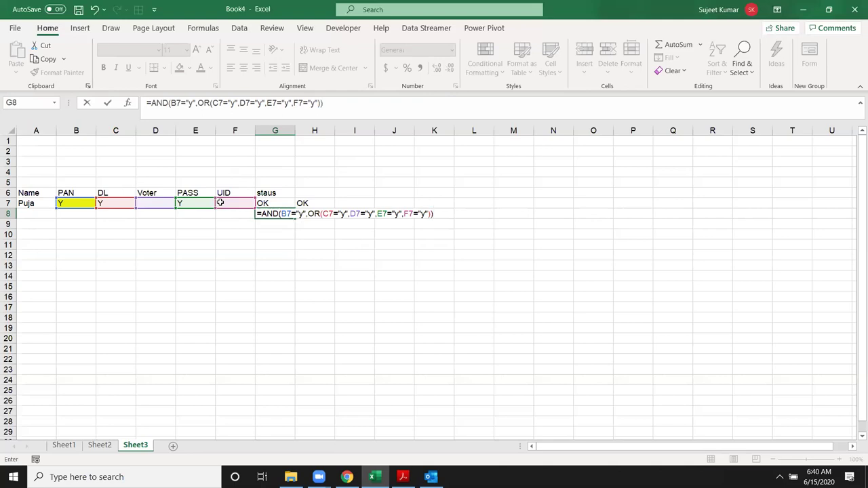
key("Return")
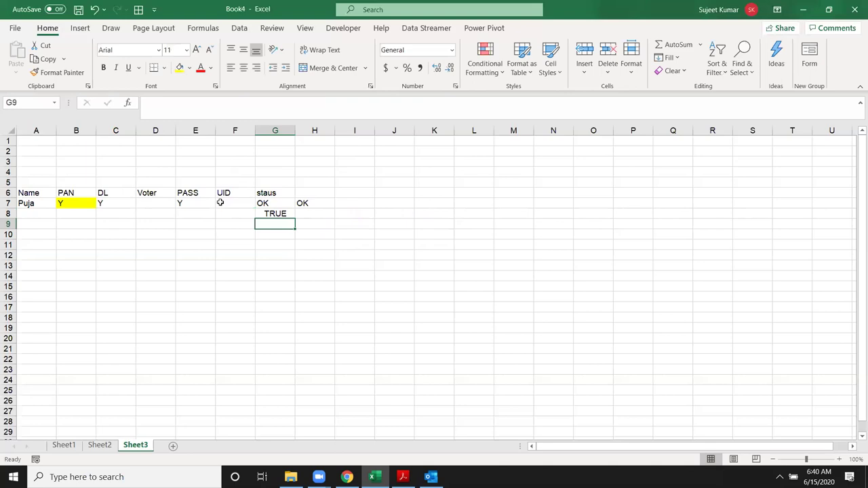
key("Up")
key("F2")
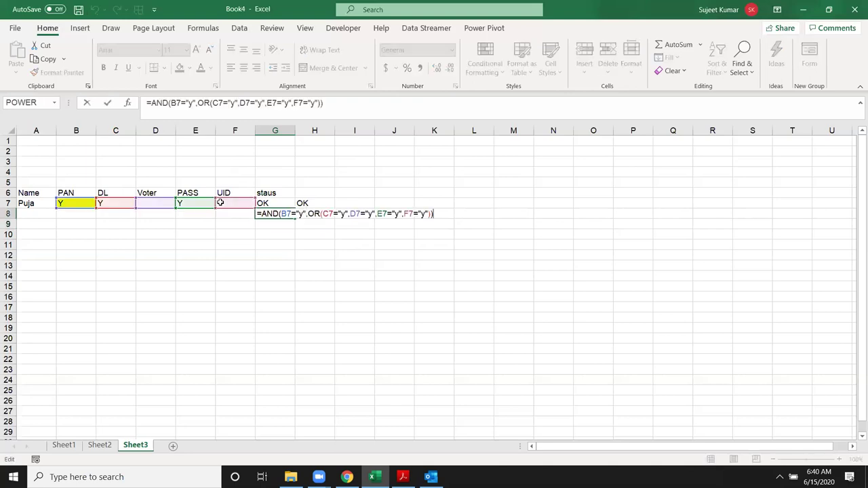
key("Return")
key("Left")
key("Left")
key("Left")
key("Left")
key("Left")
key("Left")
key("Up")
key("Right")
key("Up")
key("Delete")
key("ctrl+z")
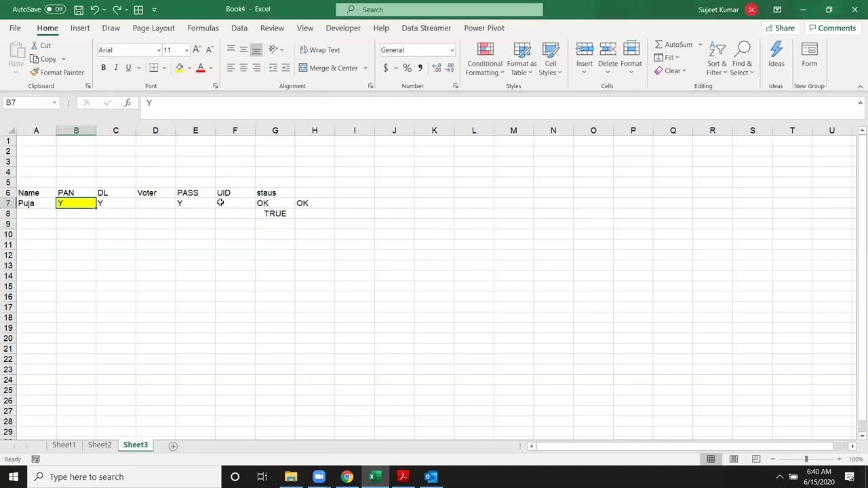
key("Right")
key("Right")
key("Right")
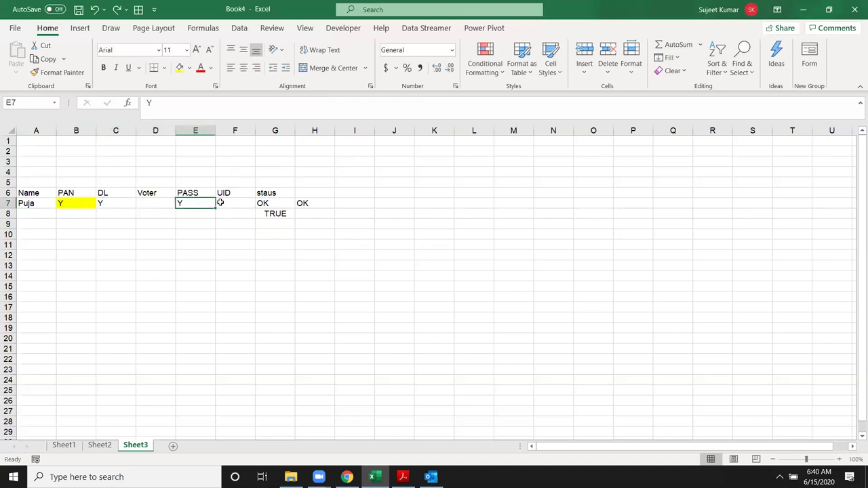
key("Right")
key("Right")
key("Down")
key("Right")
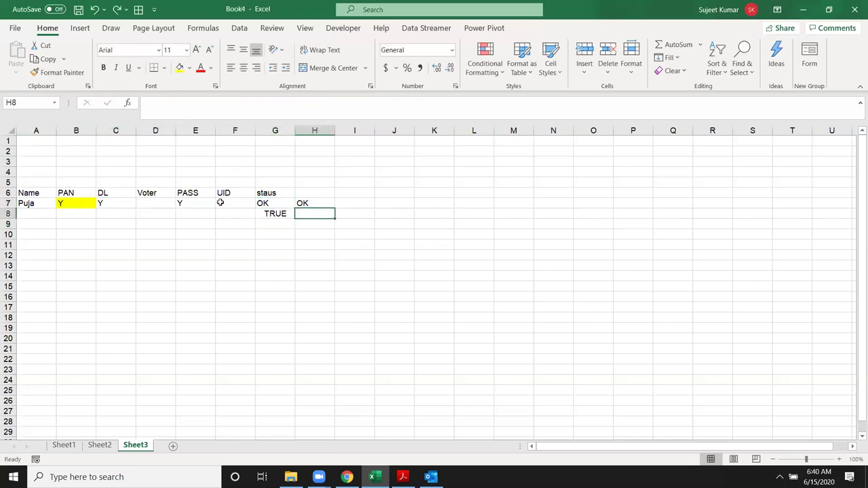
key("Up")
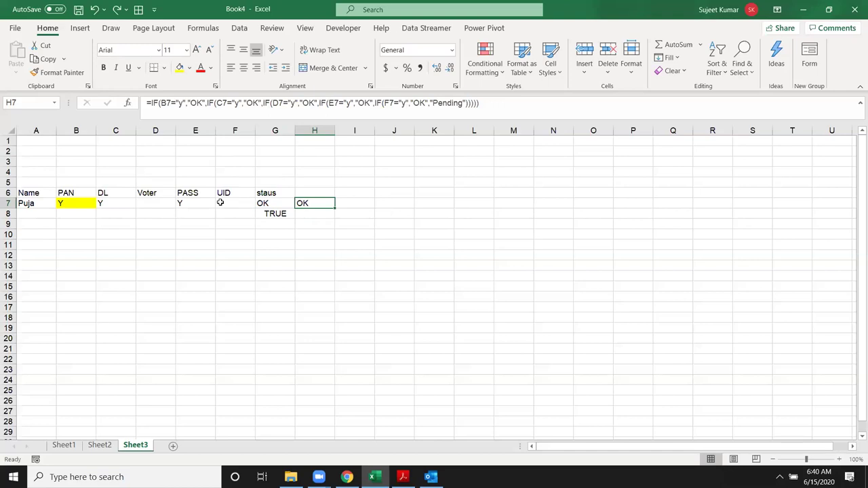
key("Down")
key("Down")
key("Down")
key("Down")
key("Left")
Type the headings Delhi in A12 and Pune in B12.
key("Left")
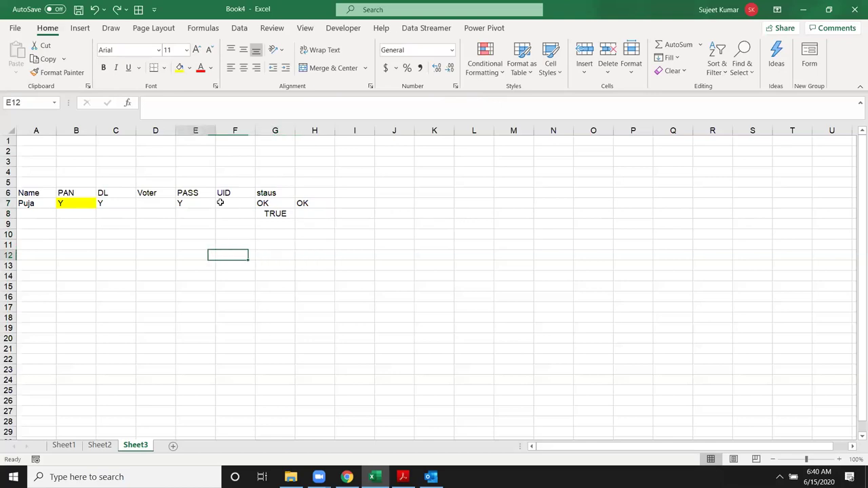
key("Left")
key("Left")
key("Left")
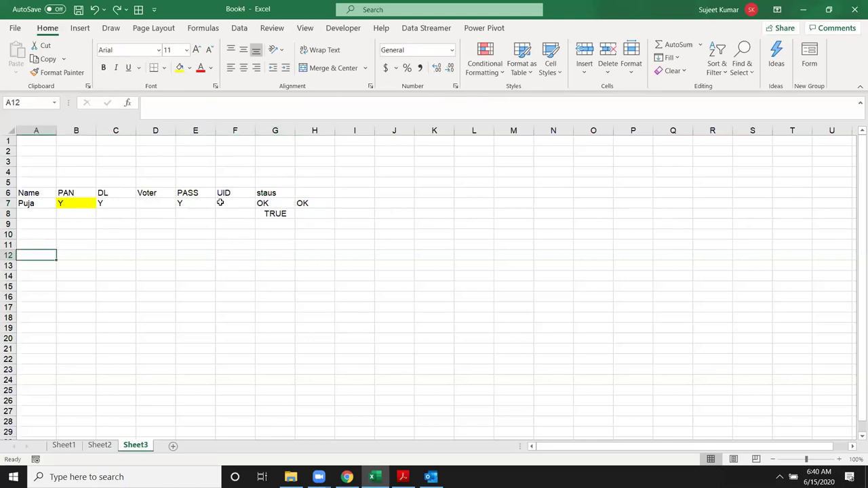
type("Delhi")
key("Return")
key("Up")
key("Right")
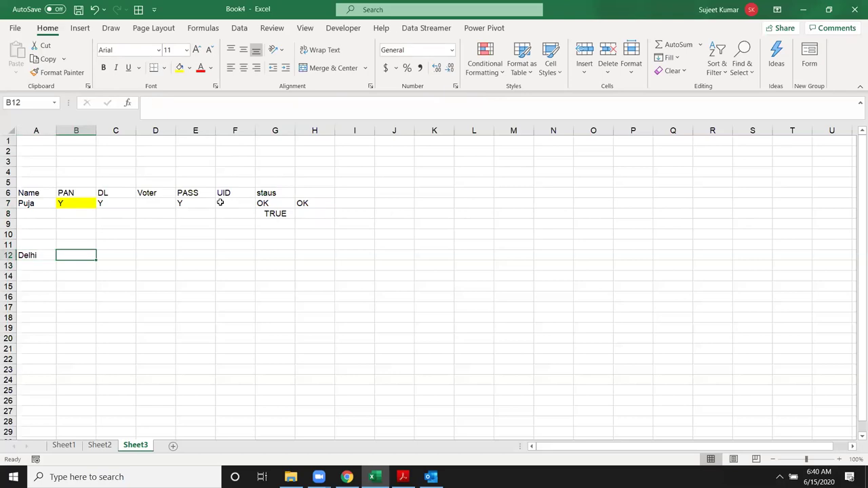
type("Pune")
key("Return")
Enter Y under both Delhi and Pune in A13 and B13.
key("Left")
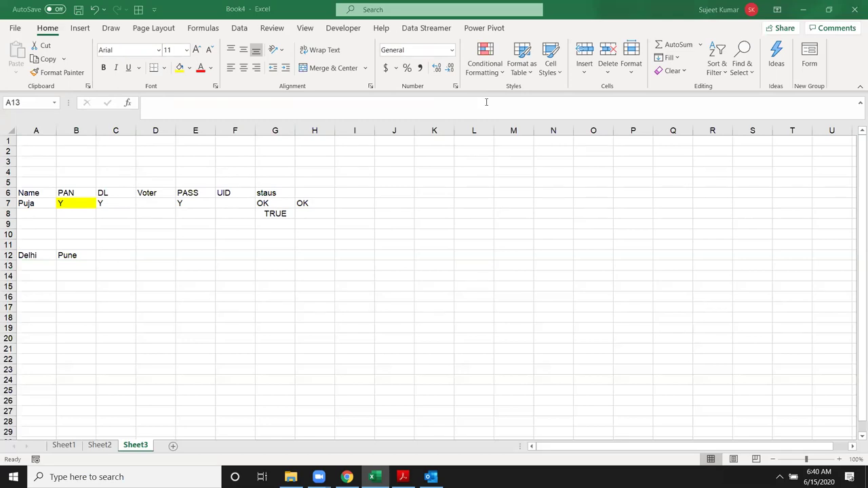
left_click(53, 264)
key("Up")
key("Up")
type("`")
key("Return")
key("Down")
key("shift+Right")
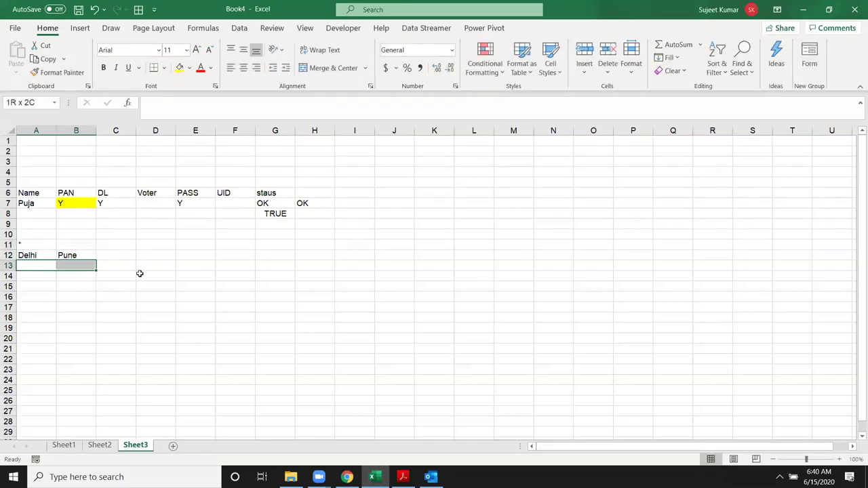
key("shift+Left")
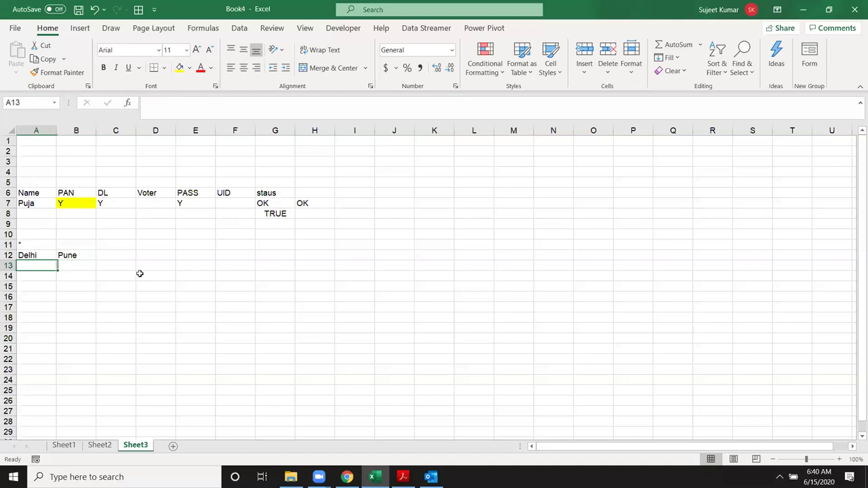
type("Y")
key("Tab")
type("Y")
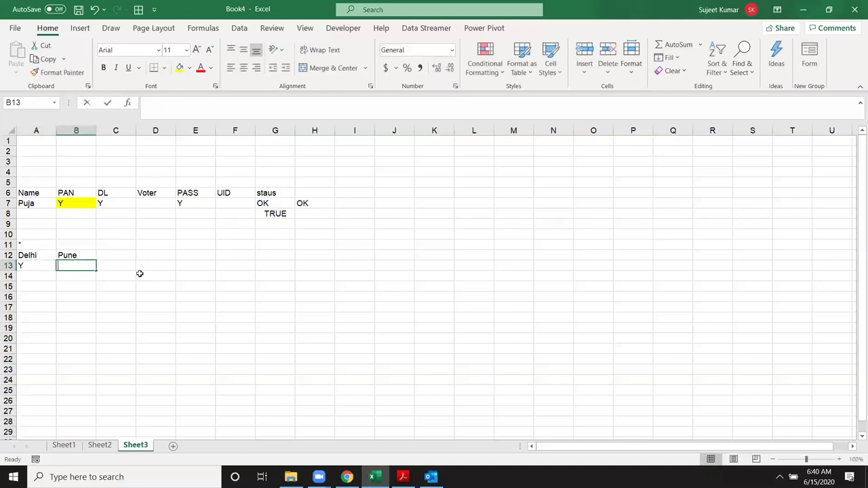
key("Return")
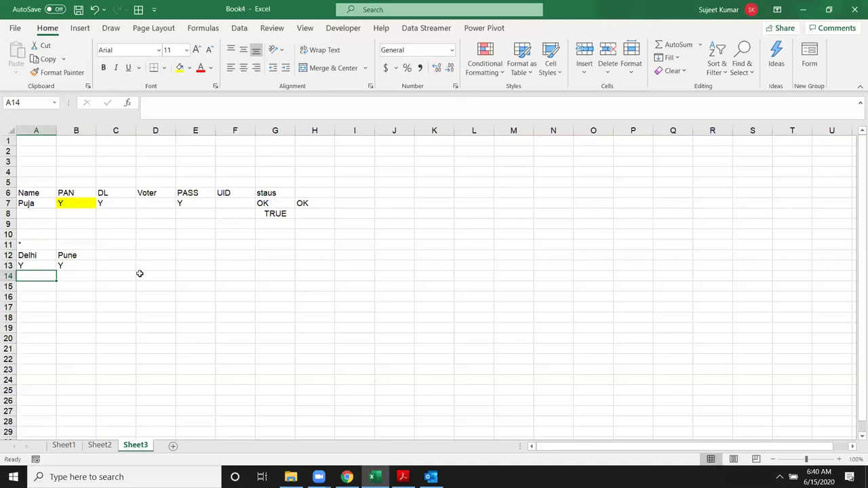
Enter FALSE in C13 and clear the Y under Pune in B13.
key("Up")
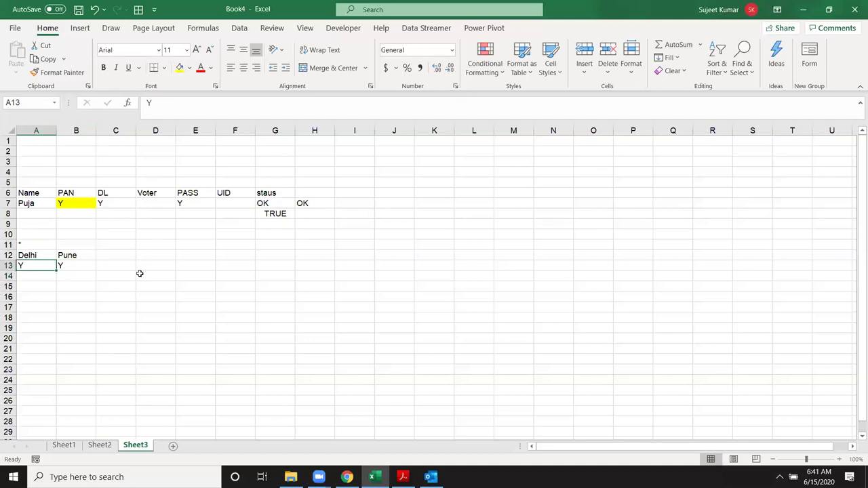
key("Right")
key("Right")
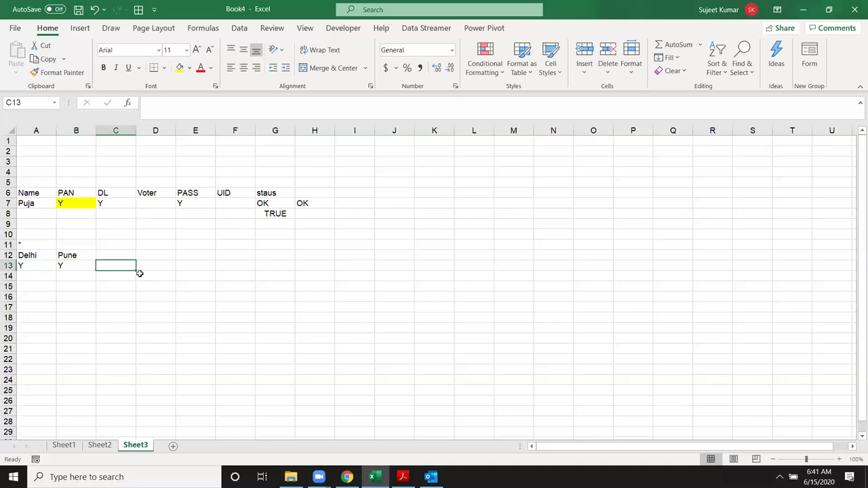
type("false")
key("Return")
key("Up")
key("Left")
key("Left")
key("shift+Right")
key("Delete")
key("ctrl+z")
key("Right")
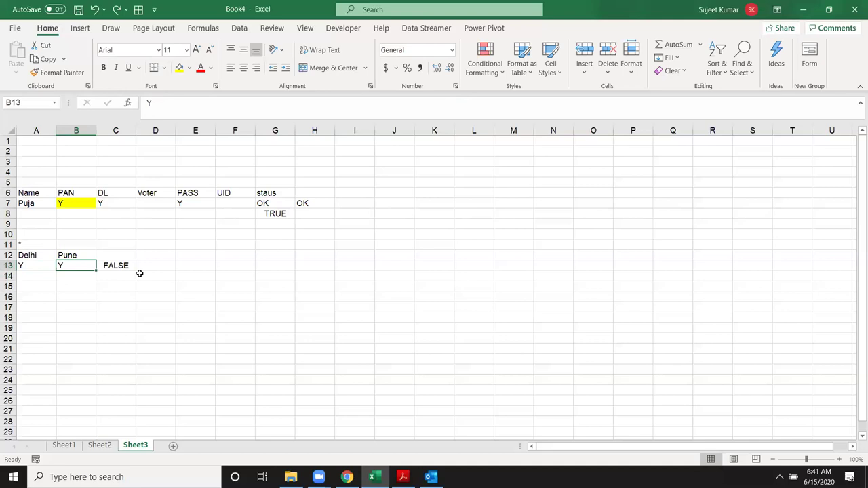
key("Delete")
key("Right")
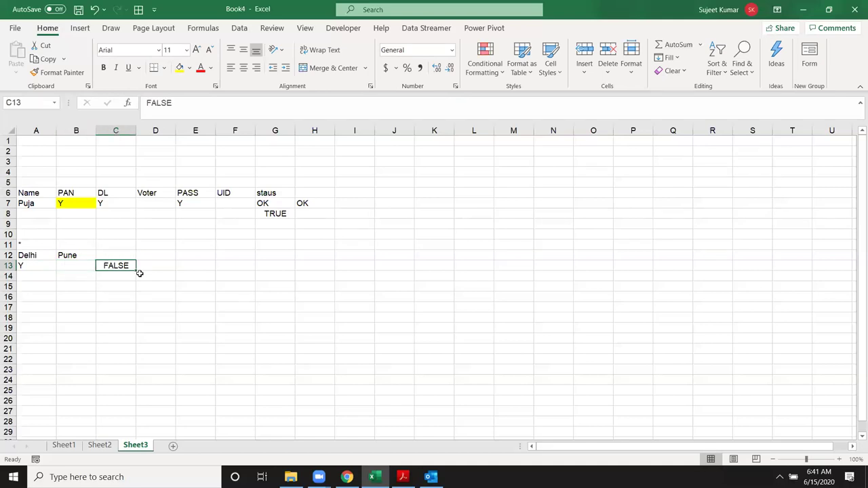
Enter =XOR(A13="y",B13="y") in C13.
type("=o")
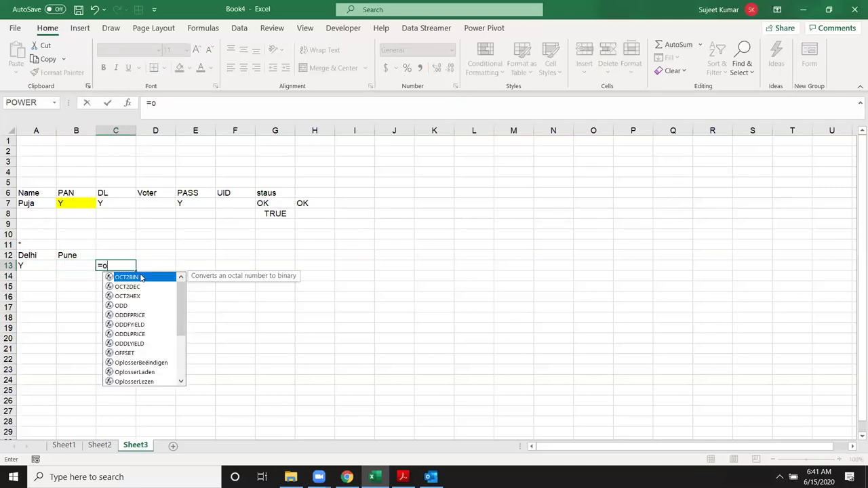
key("BackSpace")
type("x")
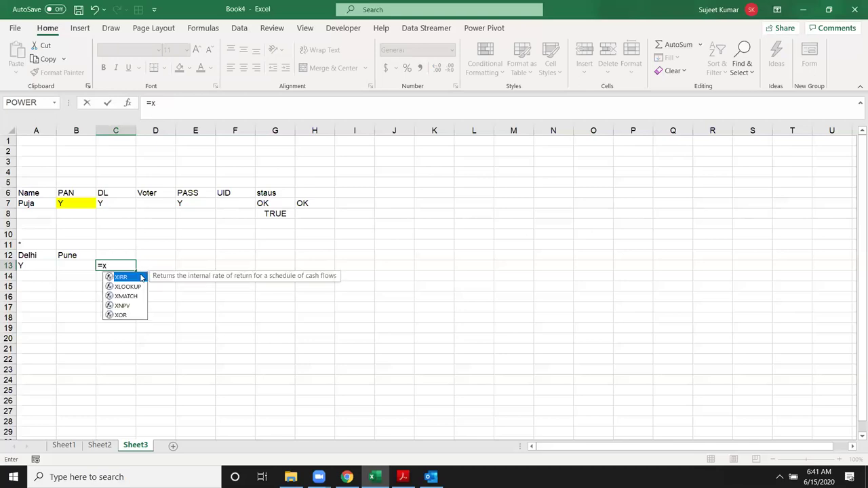
type("o")
key("Tab")
key("Left")
key("Left")
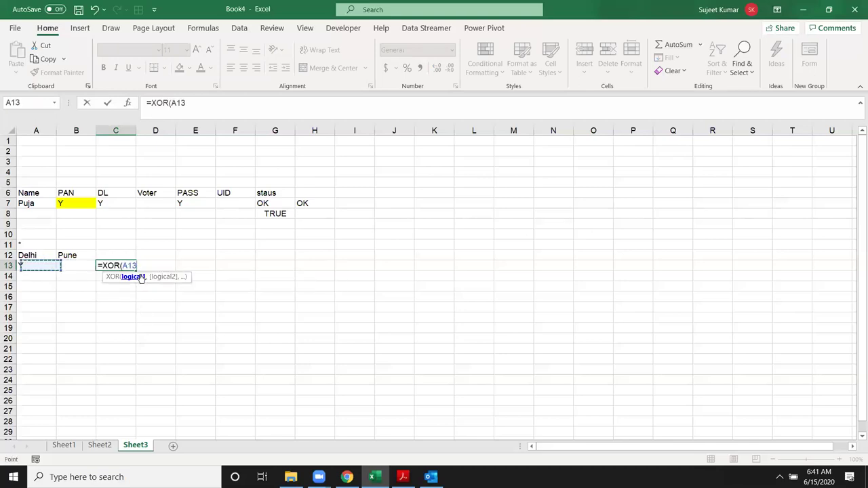
type("=\"y\",")
key("Left")
type("=\"y\")")
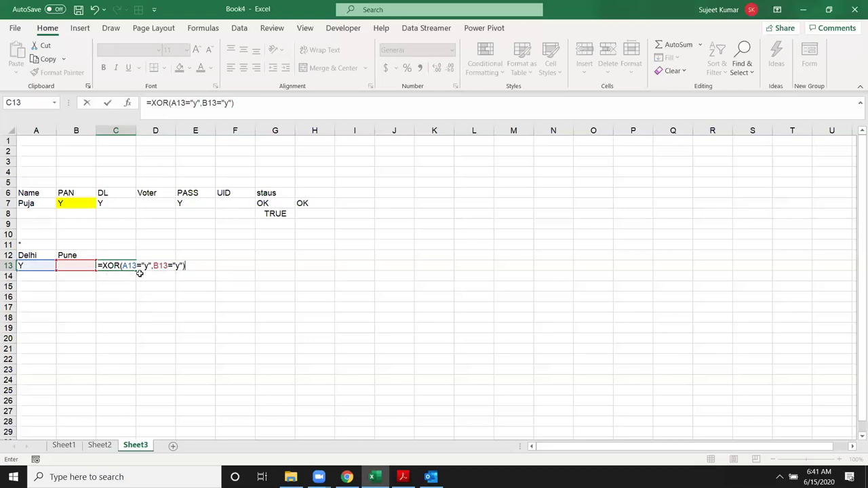
key("Return")
key("Up")
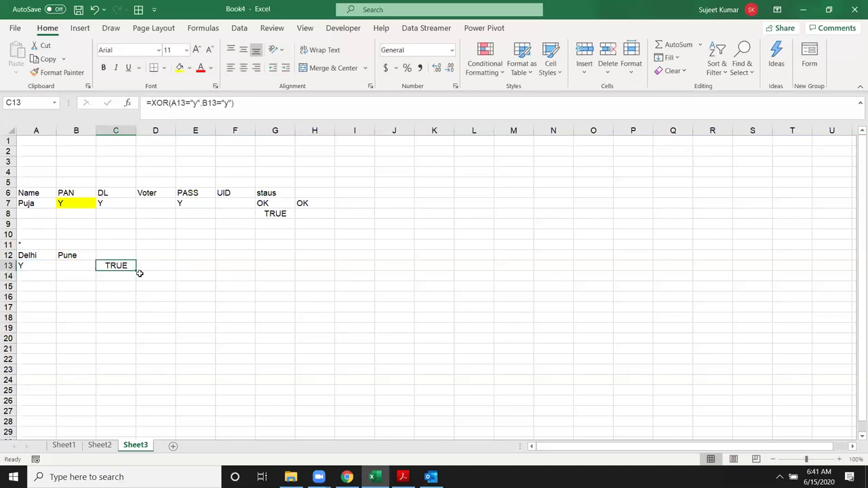
Test the XOR by adding Y under Pune, then clearing the Delhi Y so C13 shows TRUE.
key("Left")
key("Left")
key("Right")
type("Y")
key("Return")
key("Up")
key("shift+Left")
key("Delete")
key("ctrl+z")
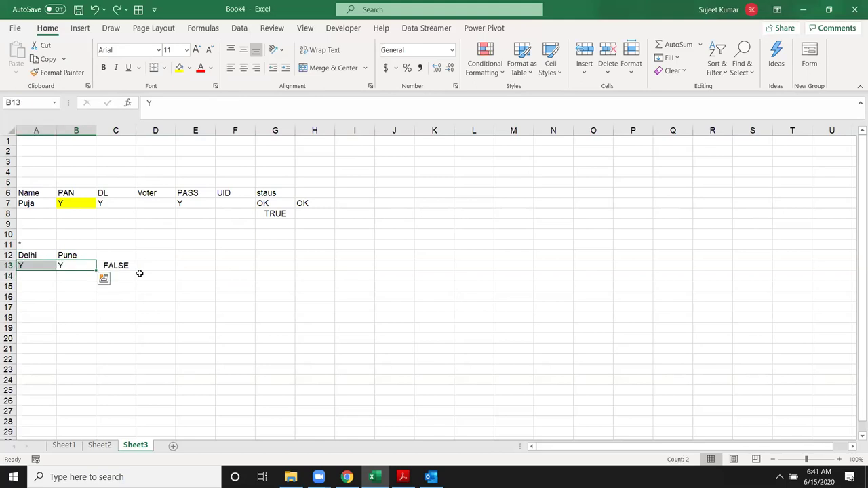
key("Left")
key("Delete")
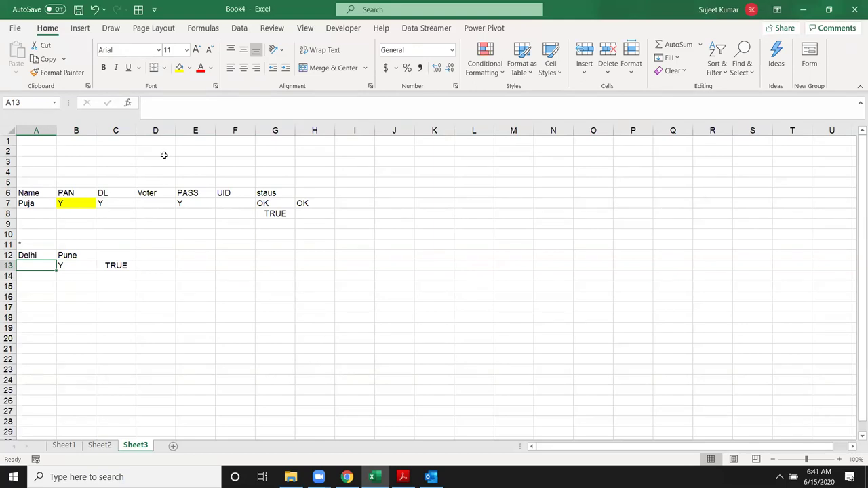
Open the Logical function list in the Formulas Function Library.
left_click(208, 28)
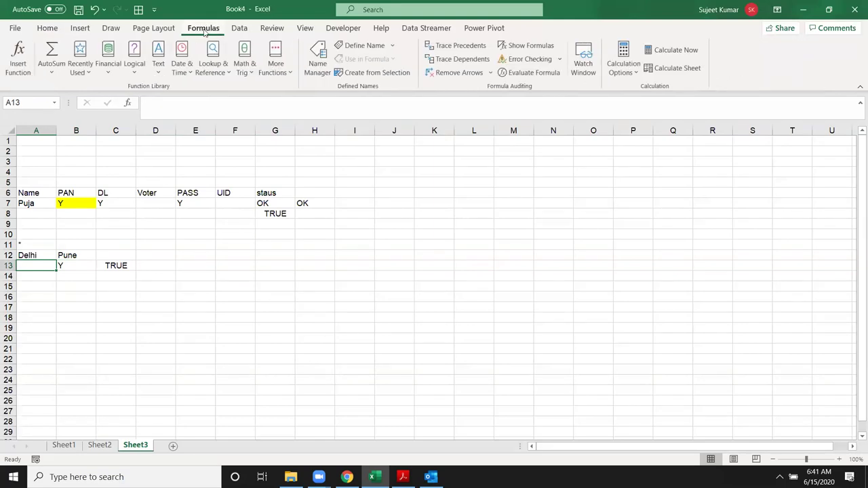
left_click(134, 74)
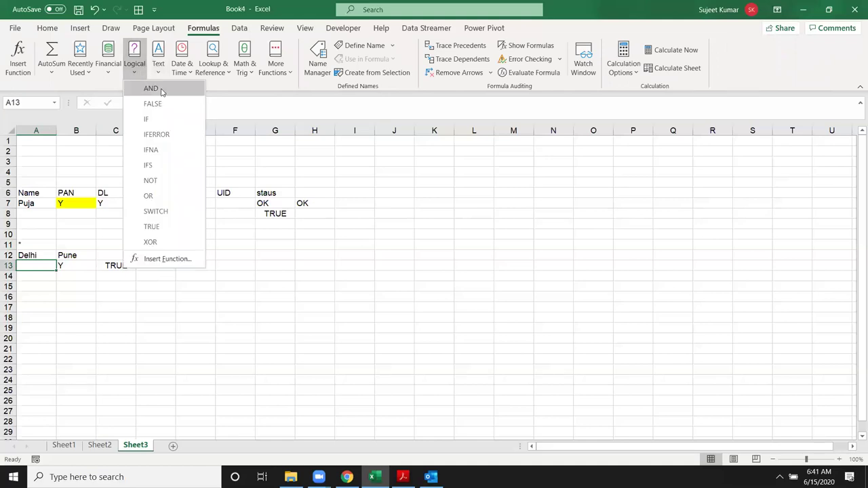